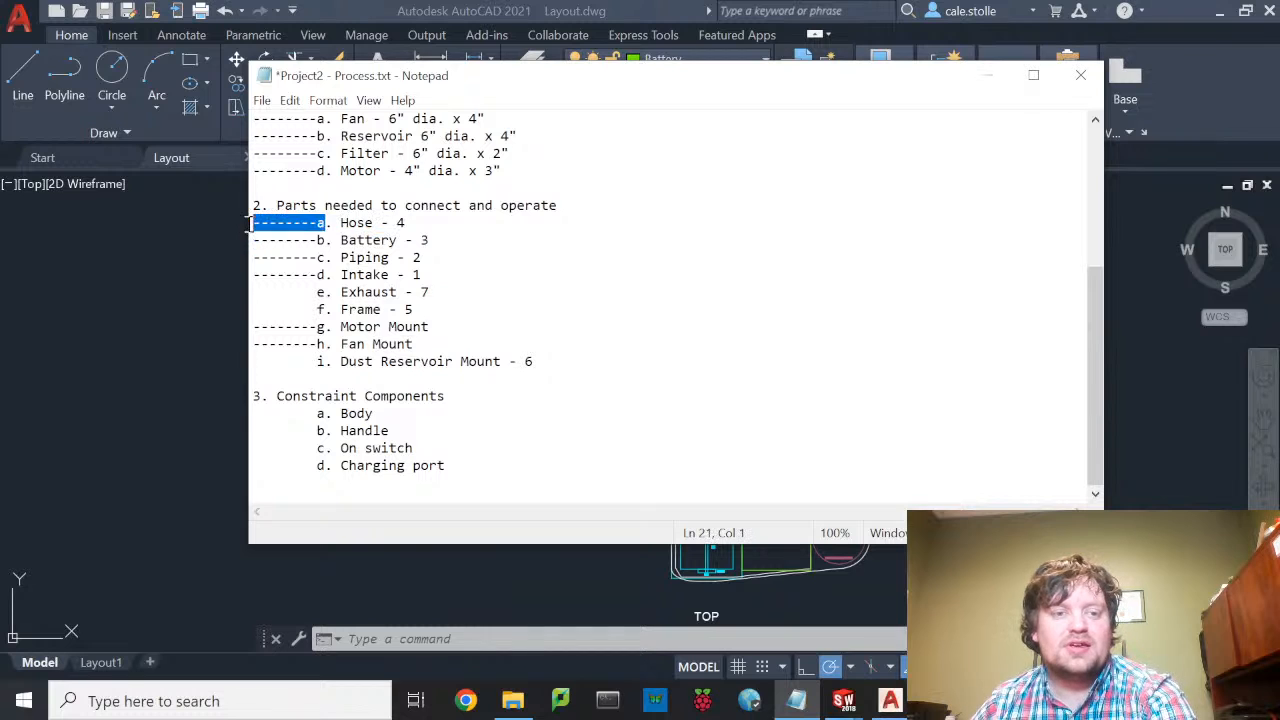
- Review the functional components and the parts needed to connect and operate in the Project2 - Process.txt notes
drag(332, 240, 264, 240)
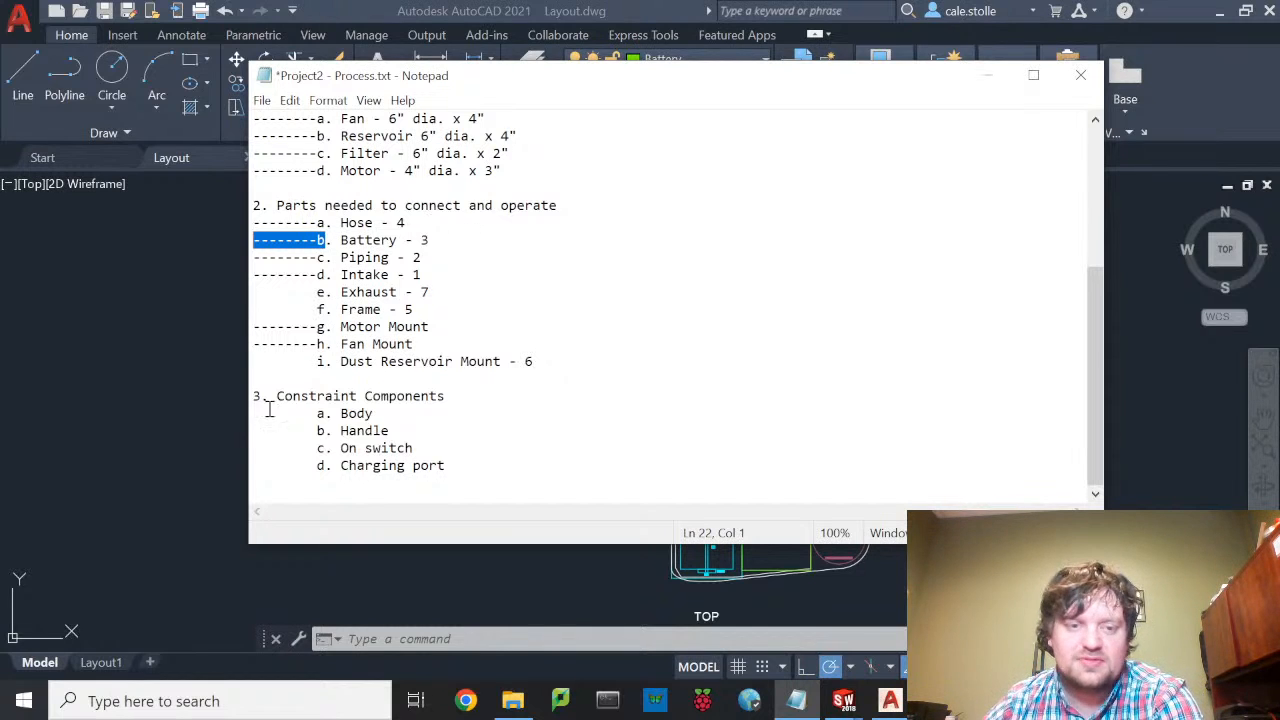
click(370, 383)
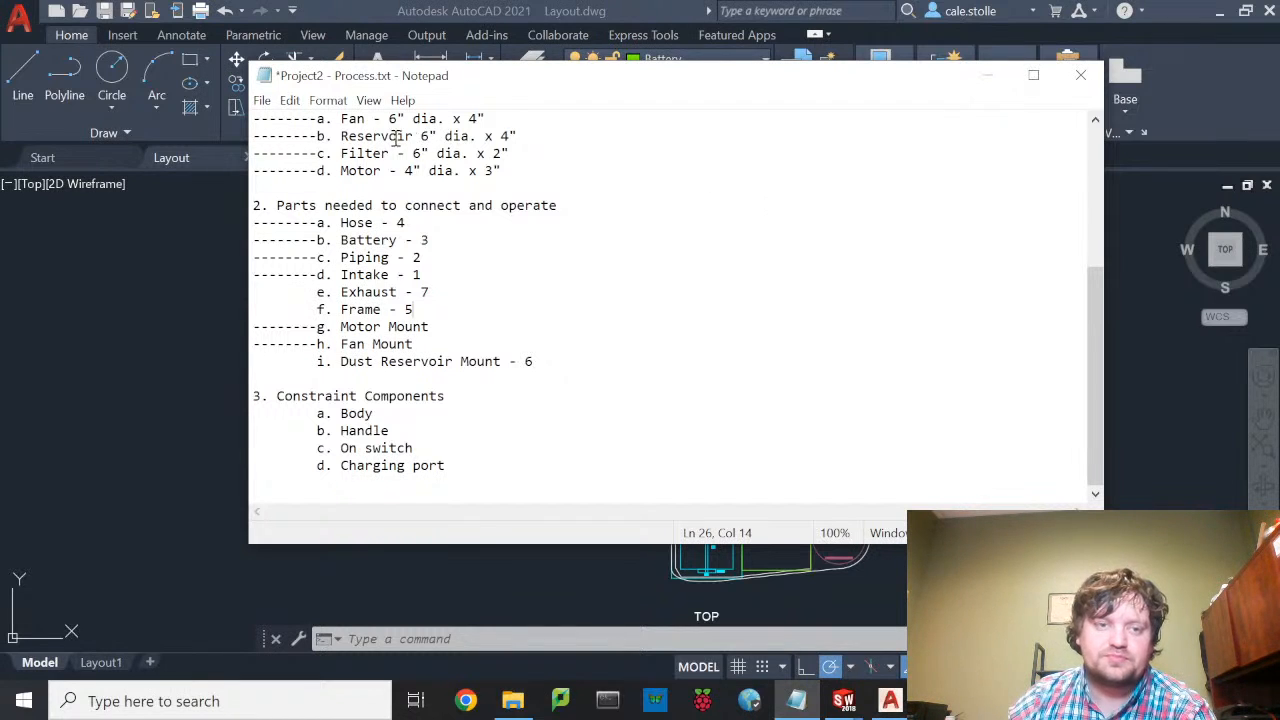
scroll(423, 215, up, 1)
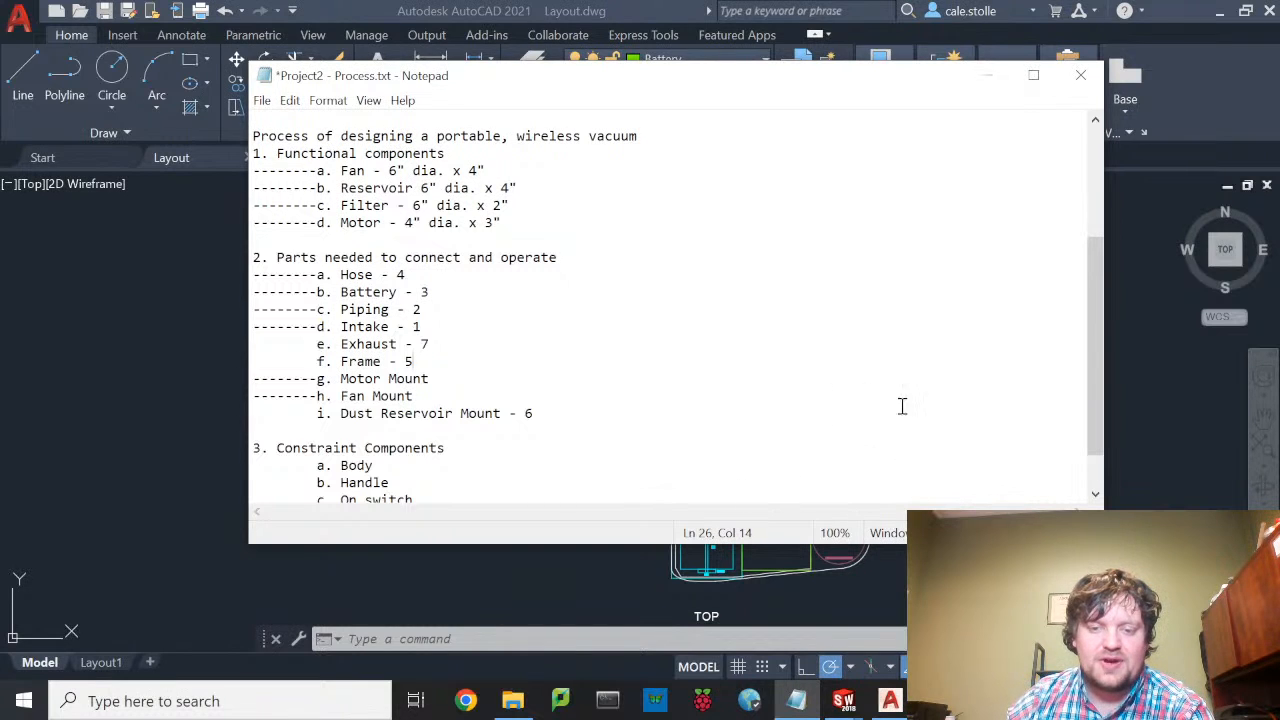
- Switch to the Layout drawing in AutoCAD and examine how the motor, fan, battery and dust reservoir fit in the side and top views
click(621, 589)
scroll(840, 525, up, 5)
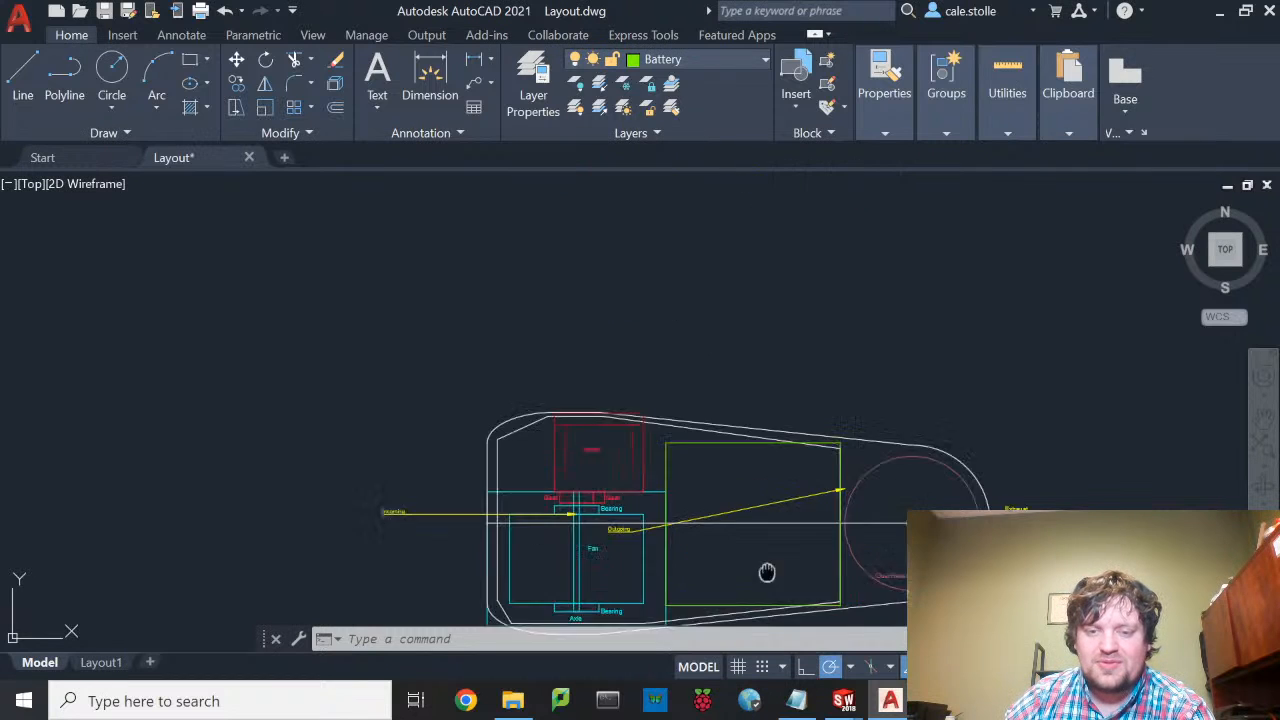
middle_drag(862, 538, 872, 435)
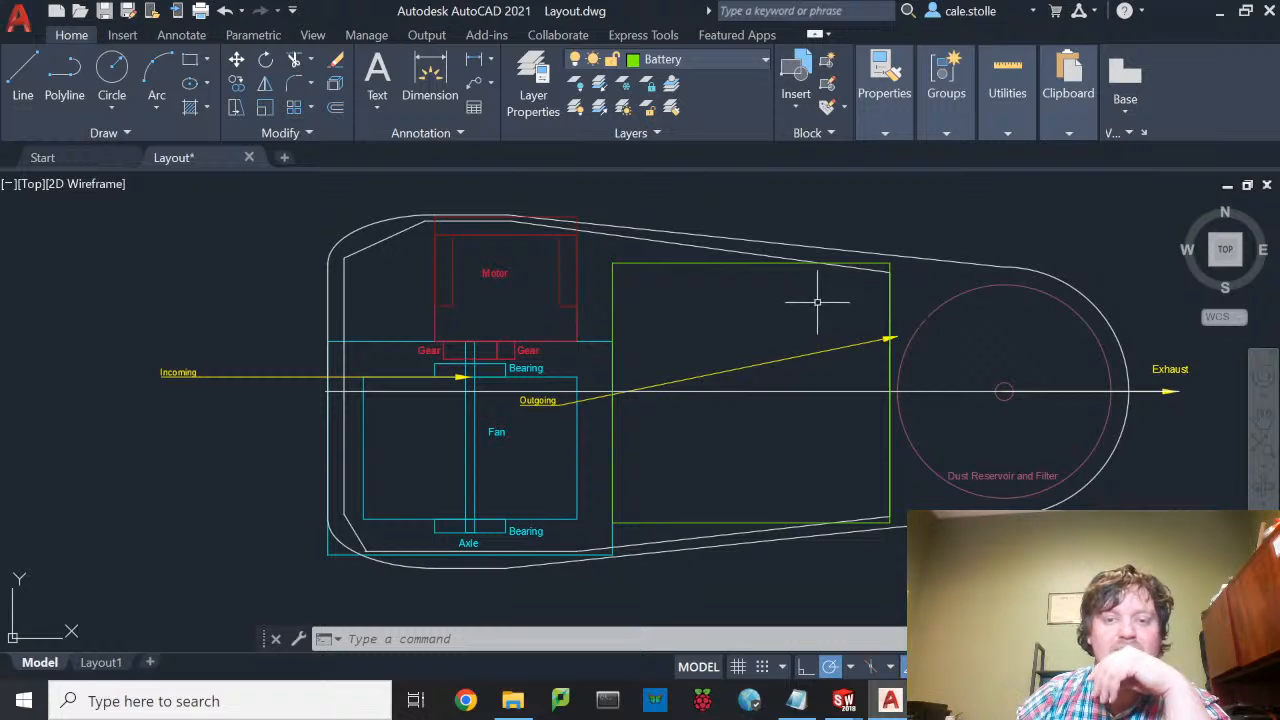
middle_drag(823, 291, 818, 614)
scroll(818, 614, up, 2)
scroll(800, 314, down, 5)
middle_drag(810, 316, 774, 557)
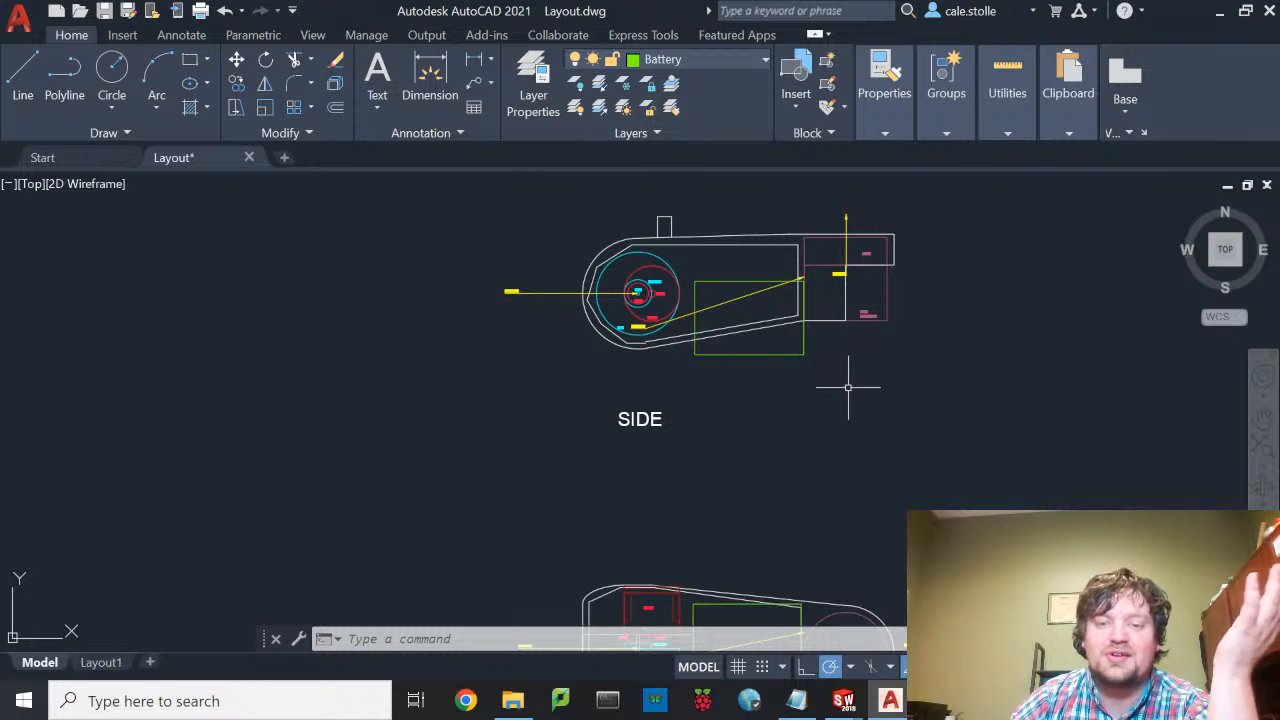
scroll(785, 437, up, 2)
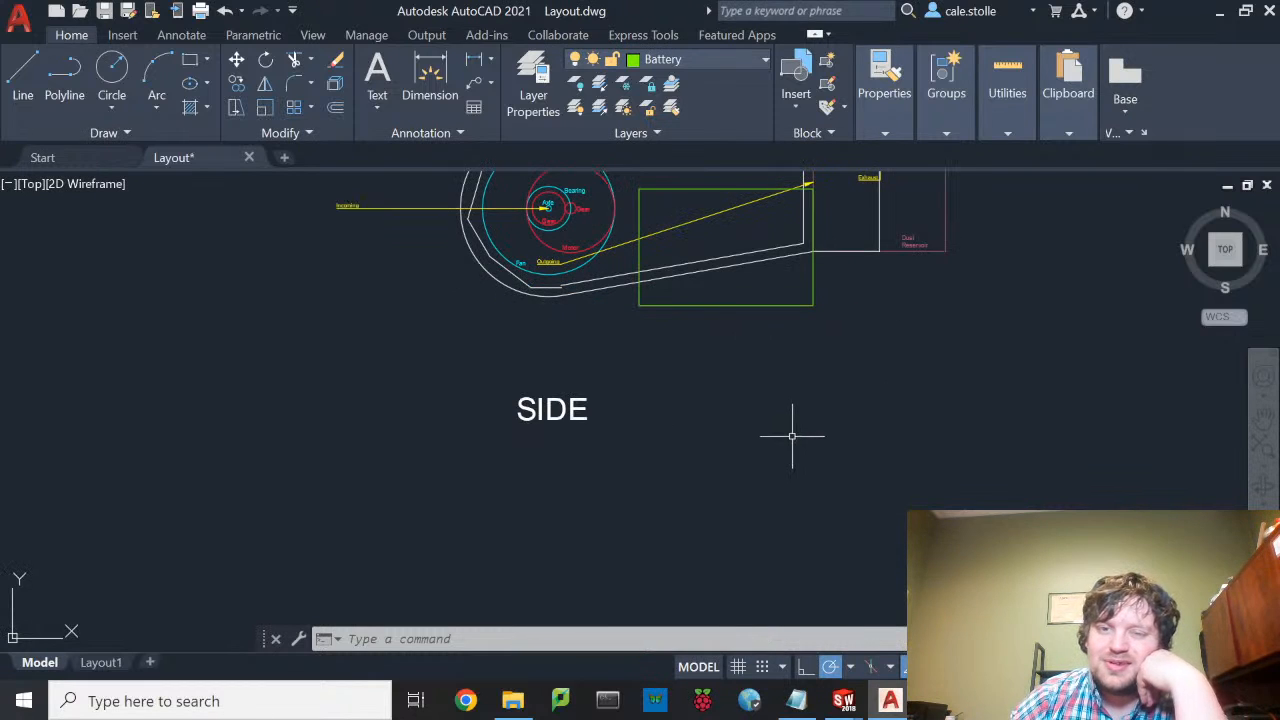
scroll(792, 437, down, 2)
middle_drag(815, 378, 829, 323)
middle_drag(851, 420, 856, 308)
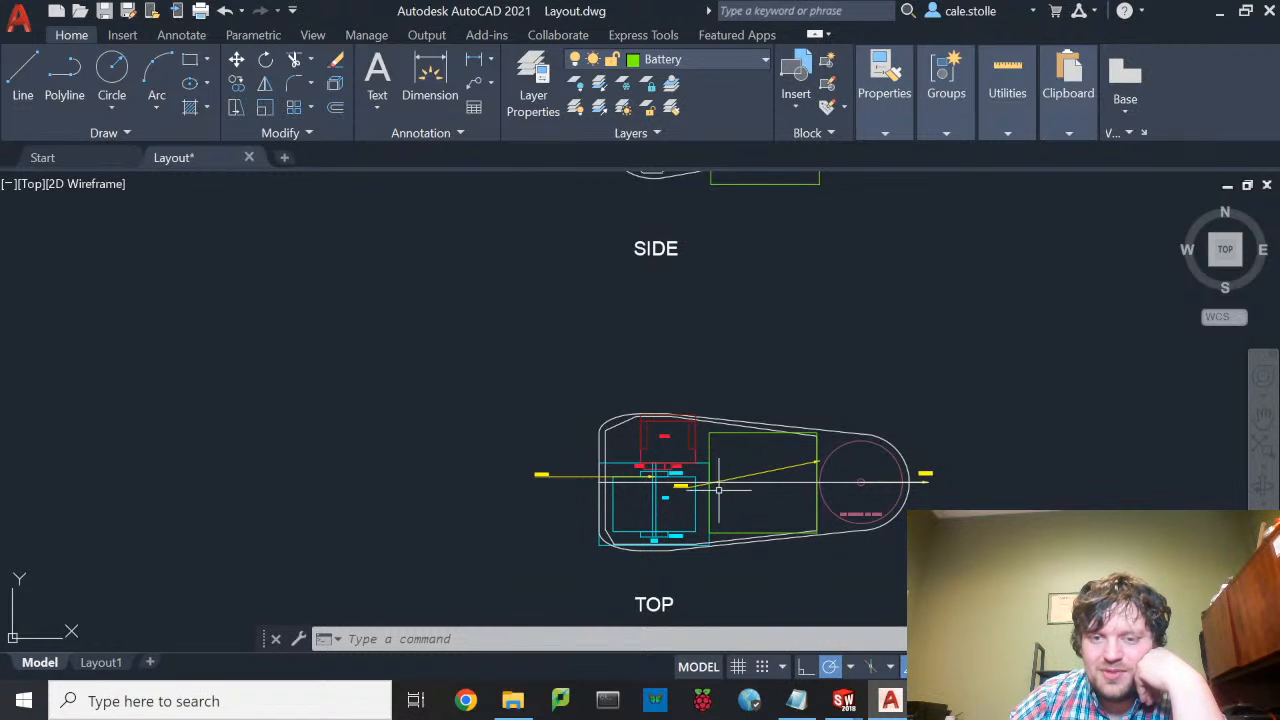
scroll(713, 427, up, 3)
scroll(777, 429, up, 3)
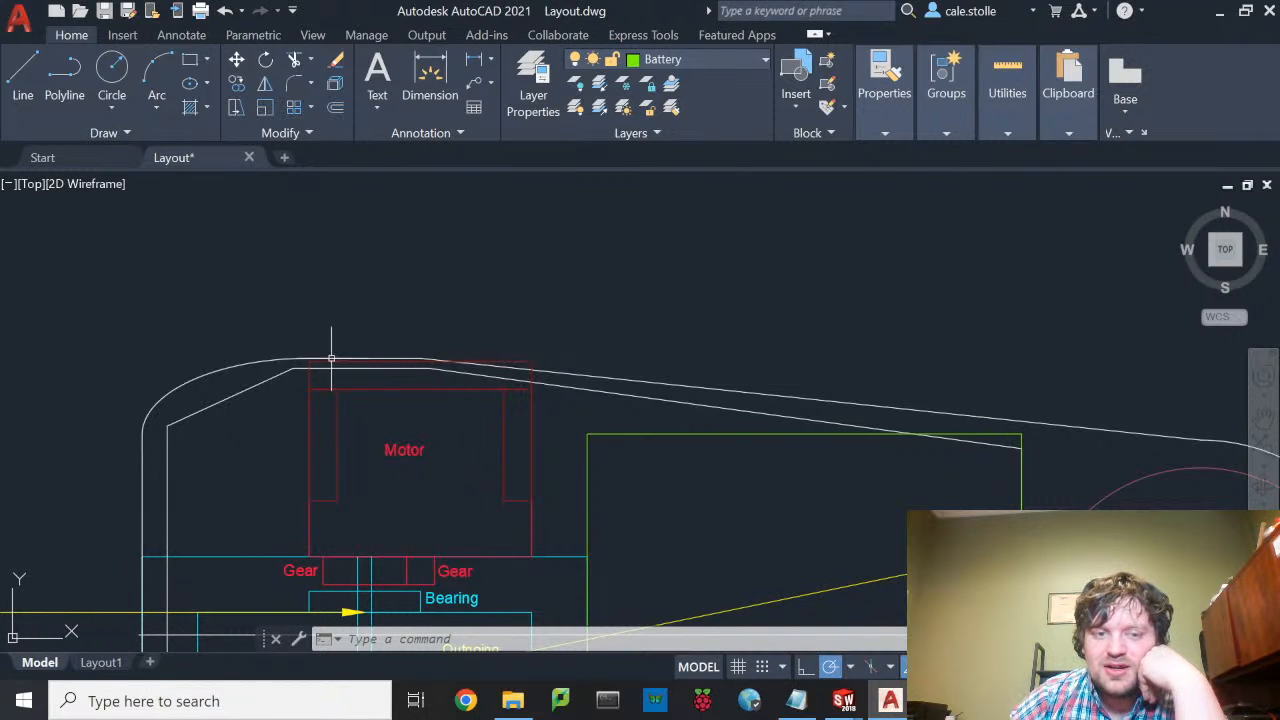
scroll(236, 458, down, 3)
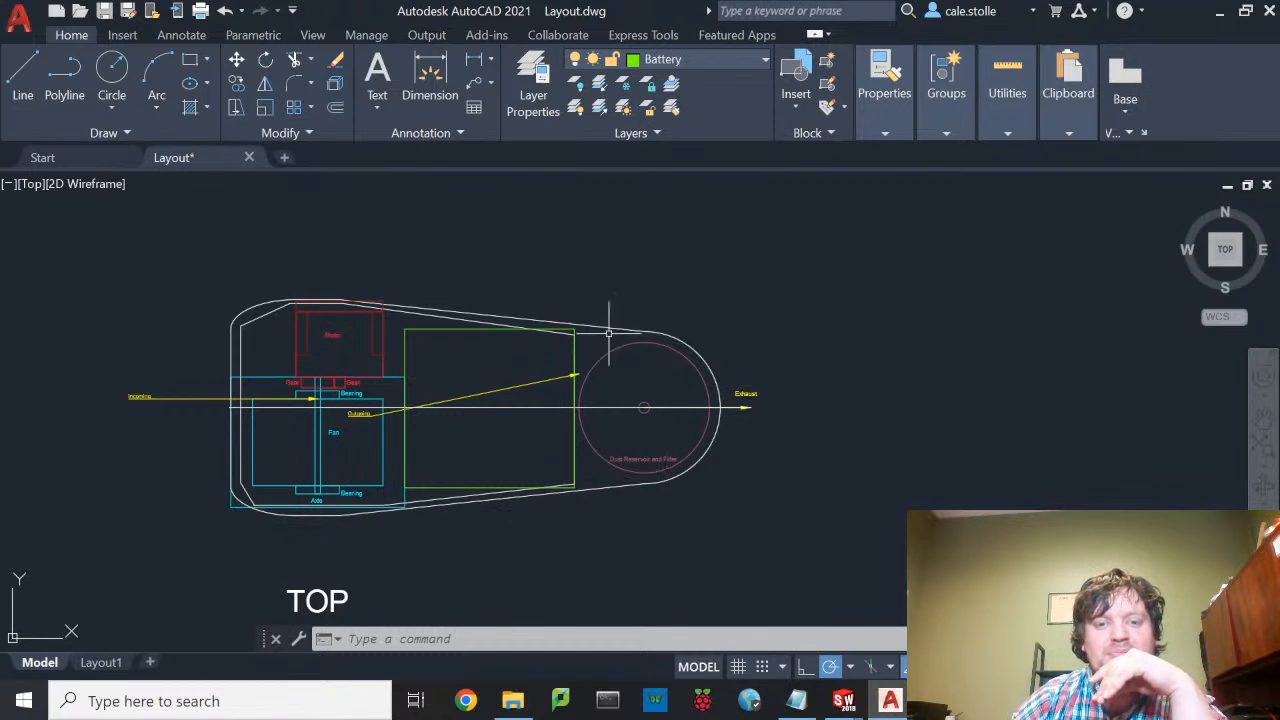
middle_drag(616, 327, 737, 443)
scroll(665, 400, down, 4)
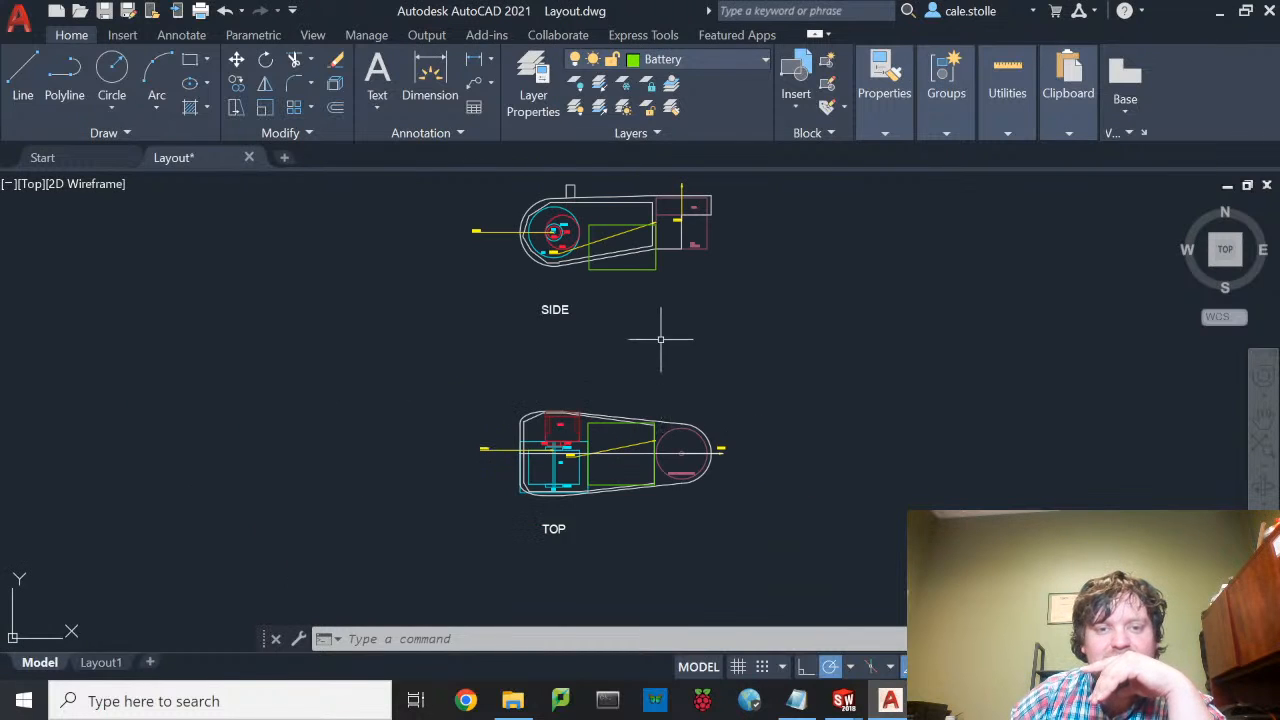
middle_drag(646, 349, 717, 420)
scroll(720, 286, up, 5)
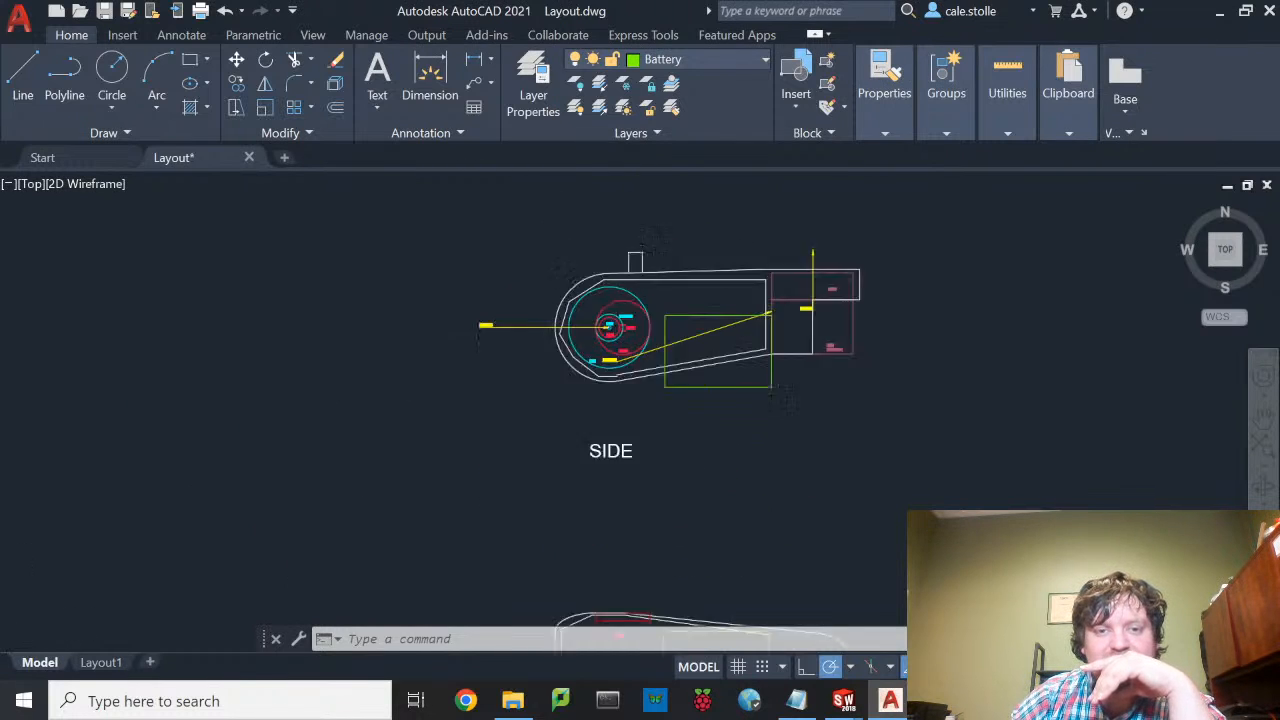
- Inspect the inner frame and outer body lines along the upper side view and the lower edge of the top view
click(722, 271)
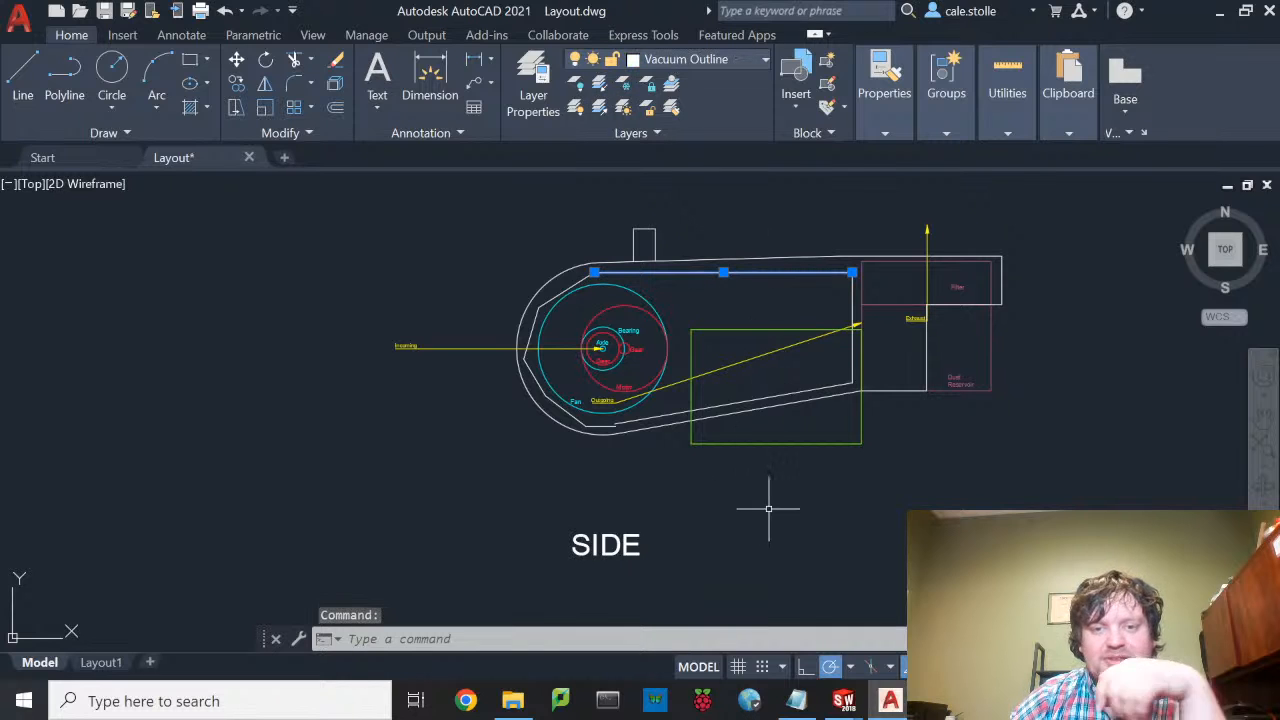
key(Escape)
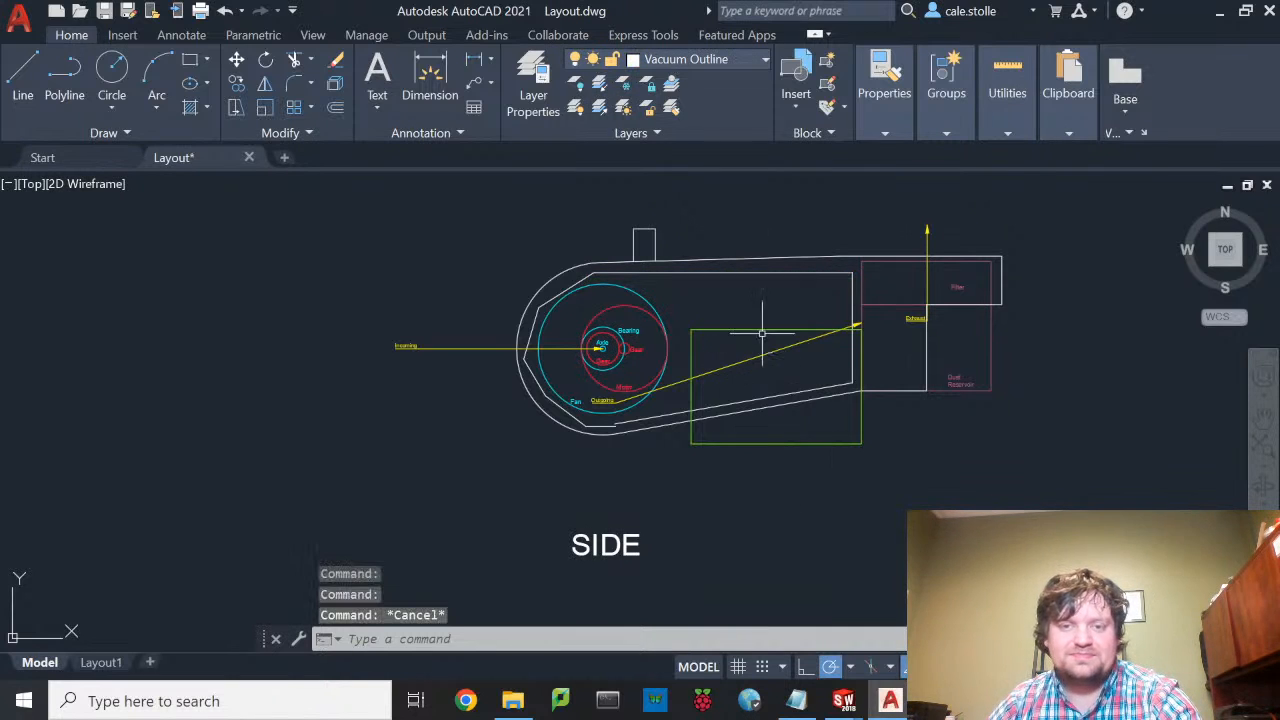
click(730, 260)
key(Escape)
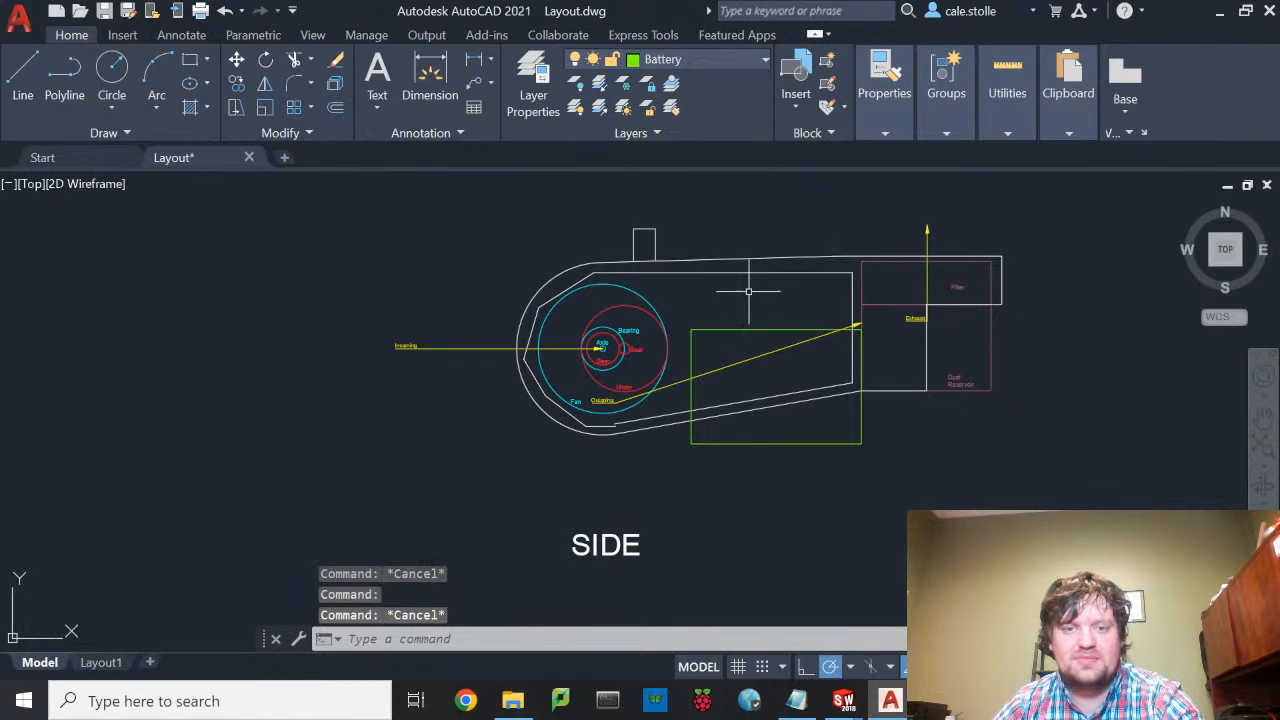
middle_drag(867, 447, 888, 200)
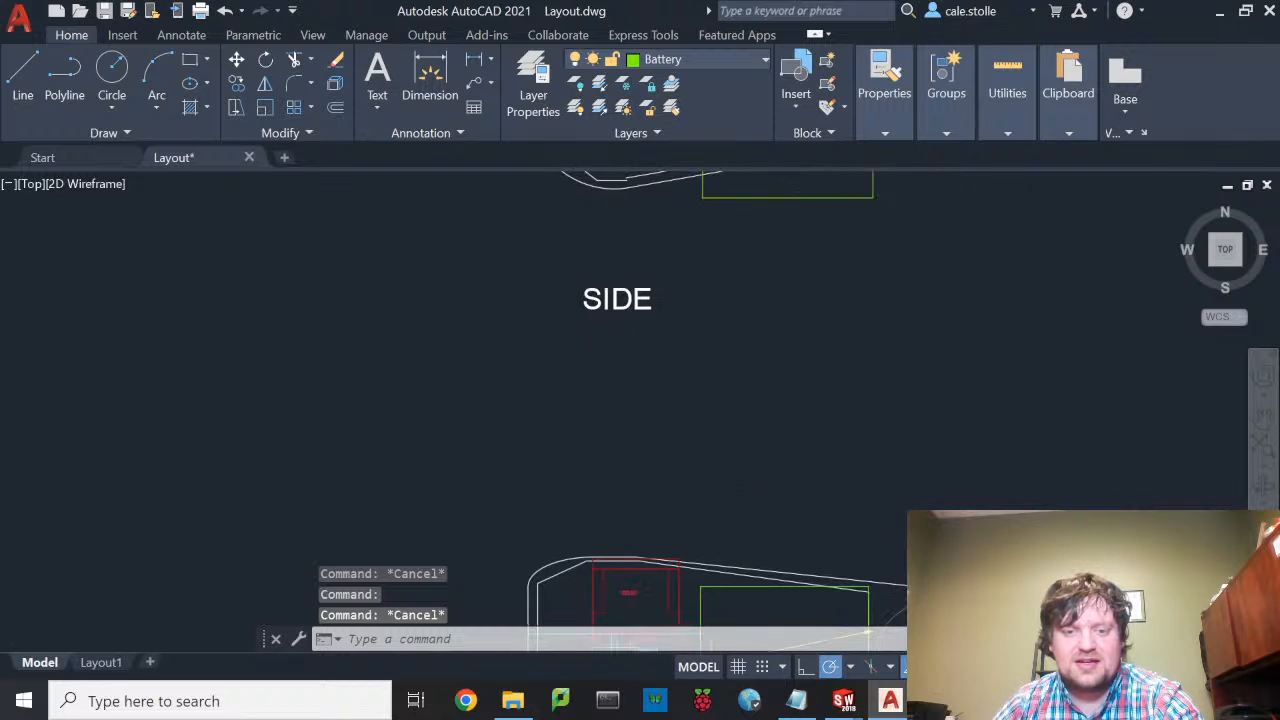
middle_drag(780, 342, 780, 265)
scroll(780, 265, up, 5)
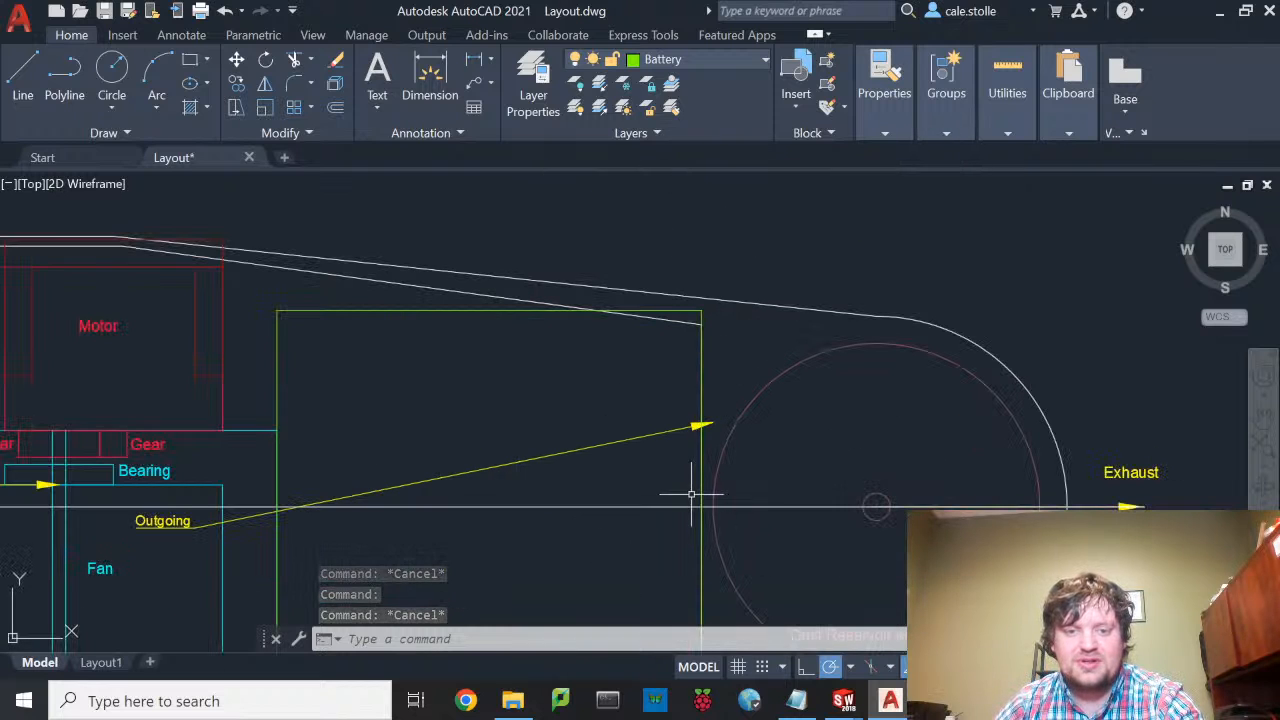
scroll(684, 505, down, 2)
middle_drag(684, 505, 749, 411)
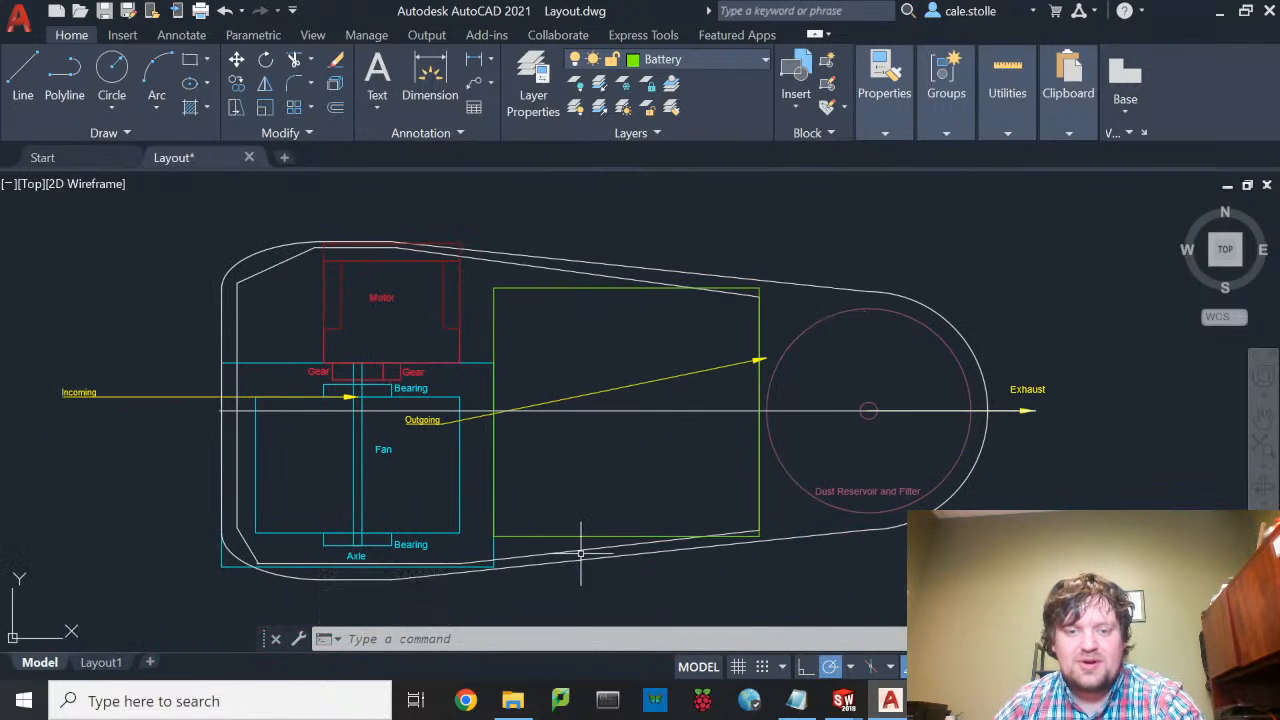
click(580, 545)
click(575, 550)
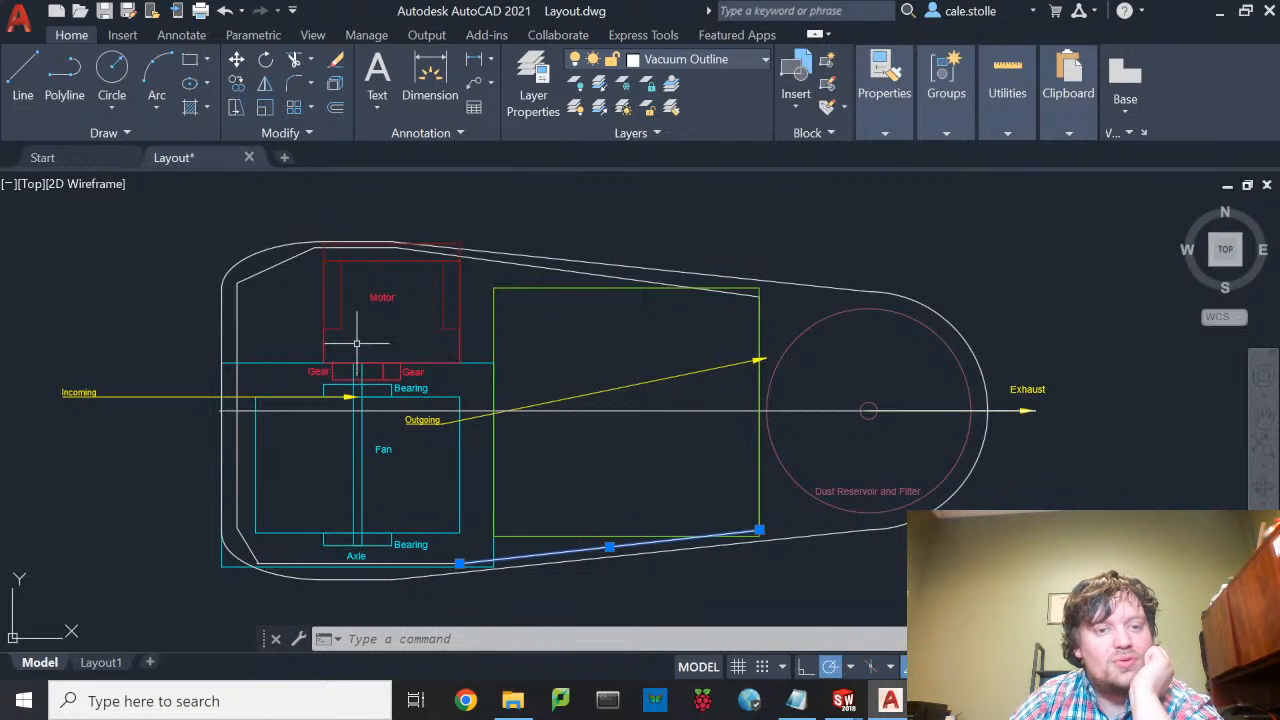
- Measure the vertical span from the motor's outer edge to the fan housing's lower edge in the top view with a temporary dimension, and erase it
scroll(348, 239, up, 5)
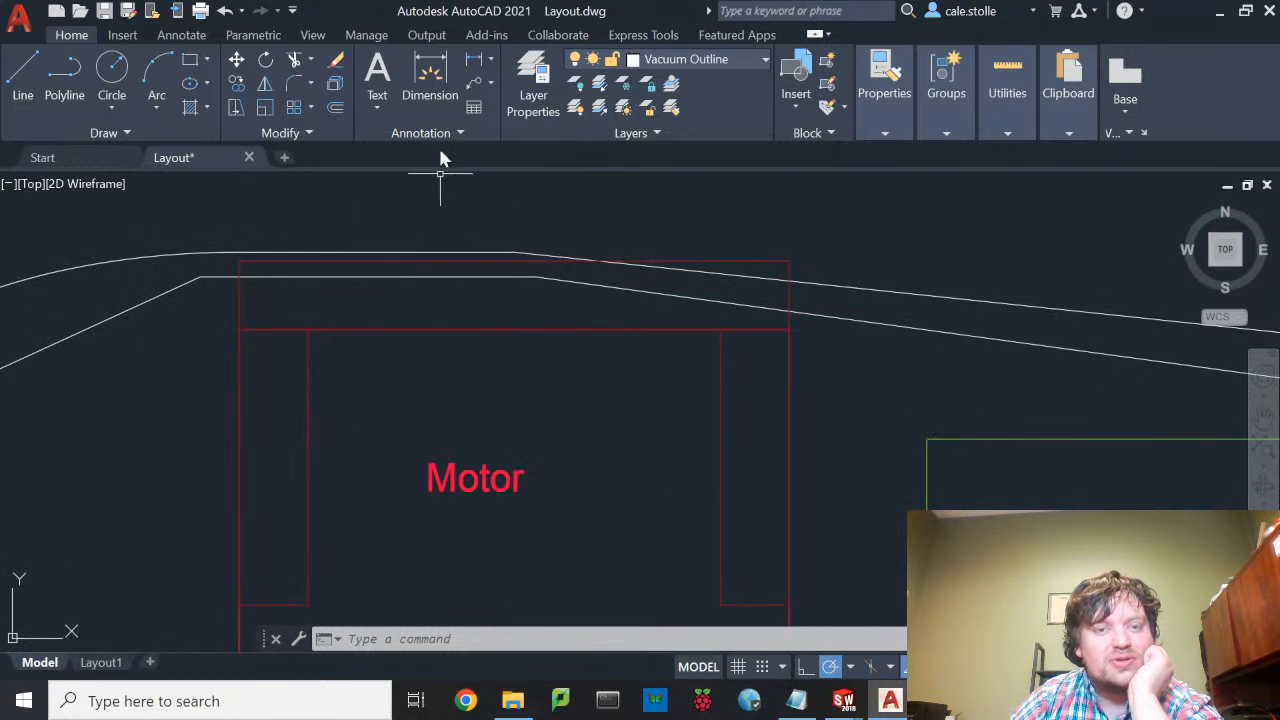
scroll(545, 207, down, 5)
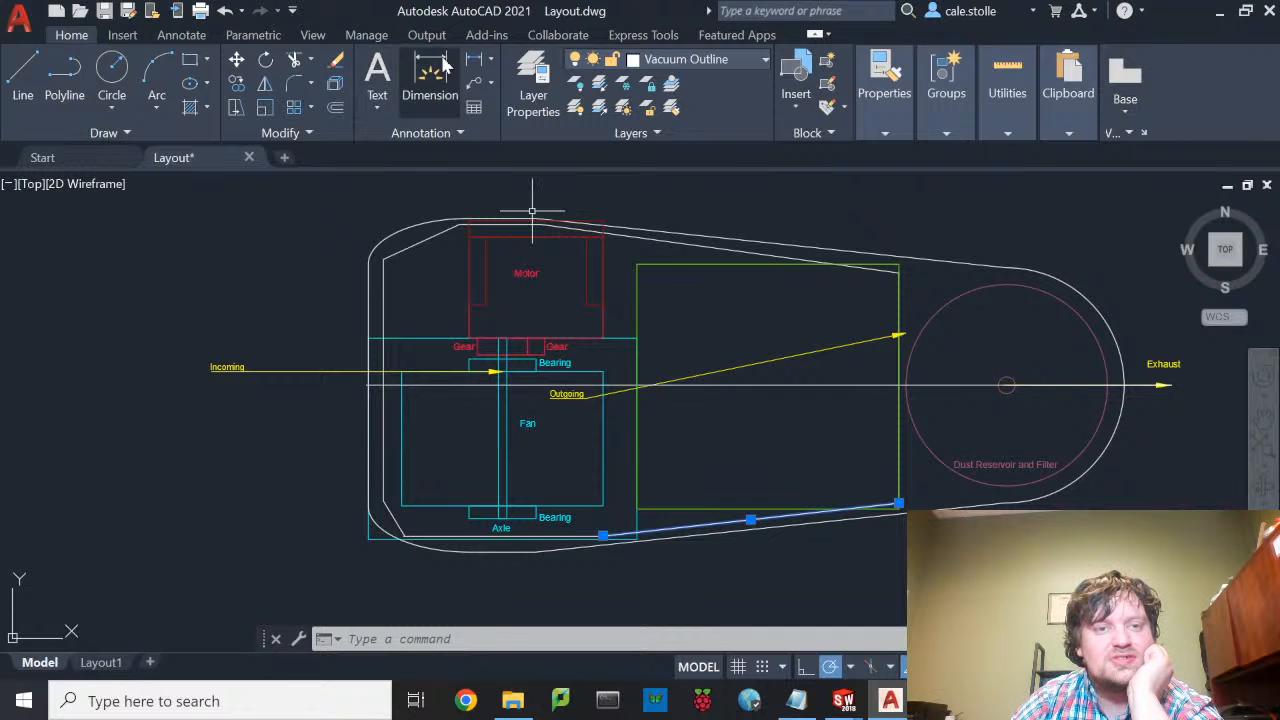
click(430, 82)
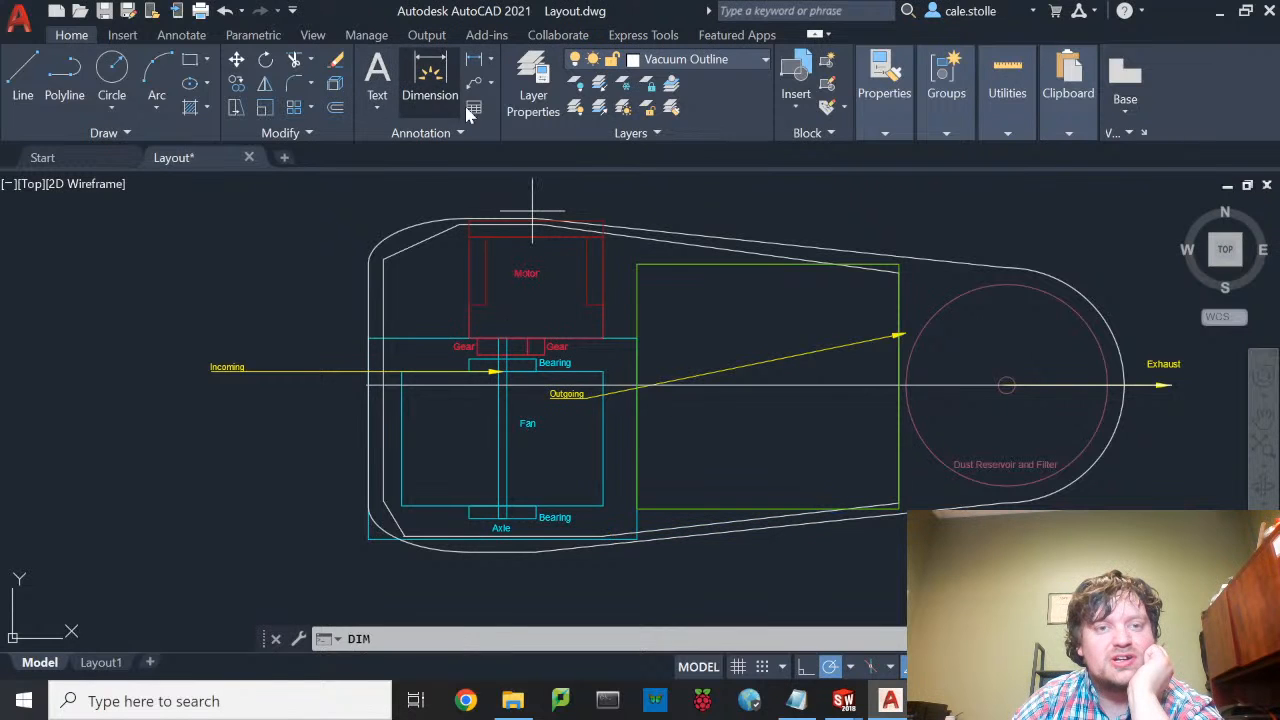
click(603, 223)
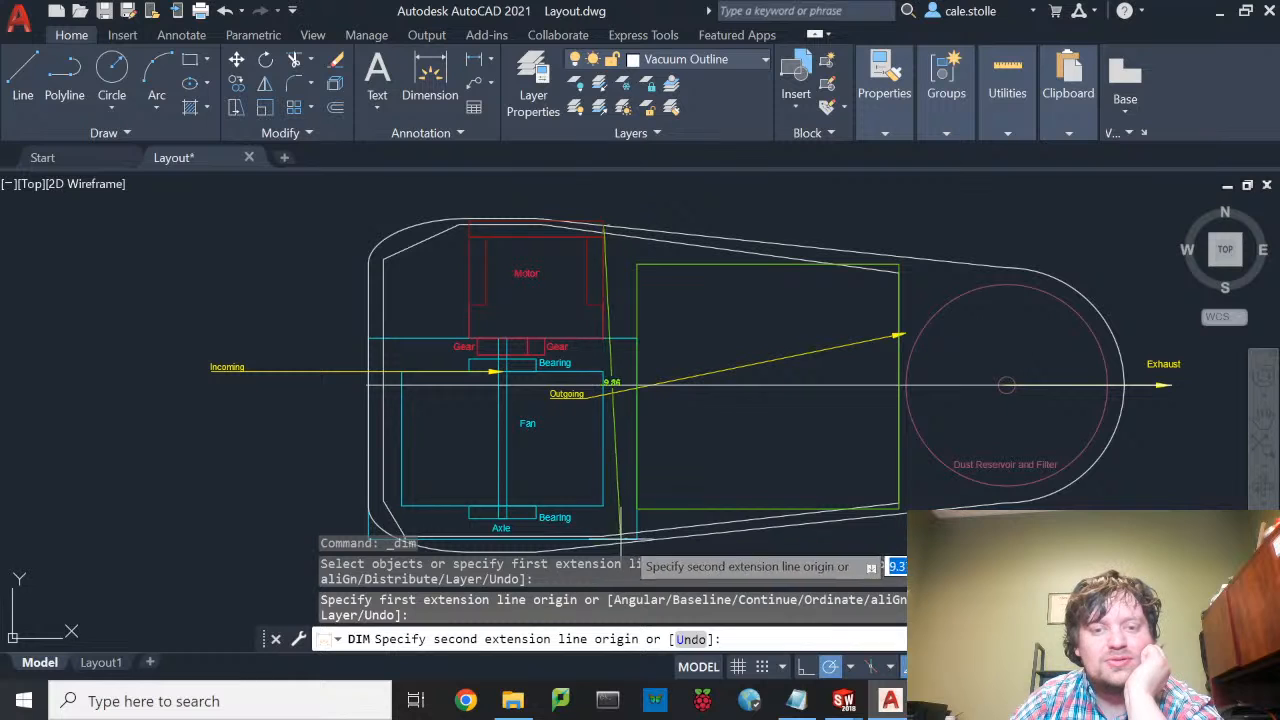
click(638, 535)
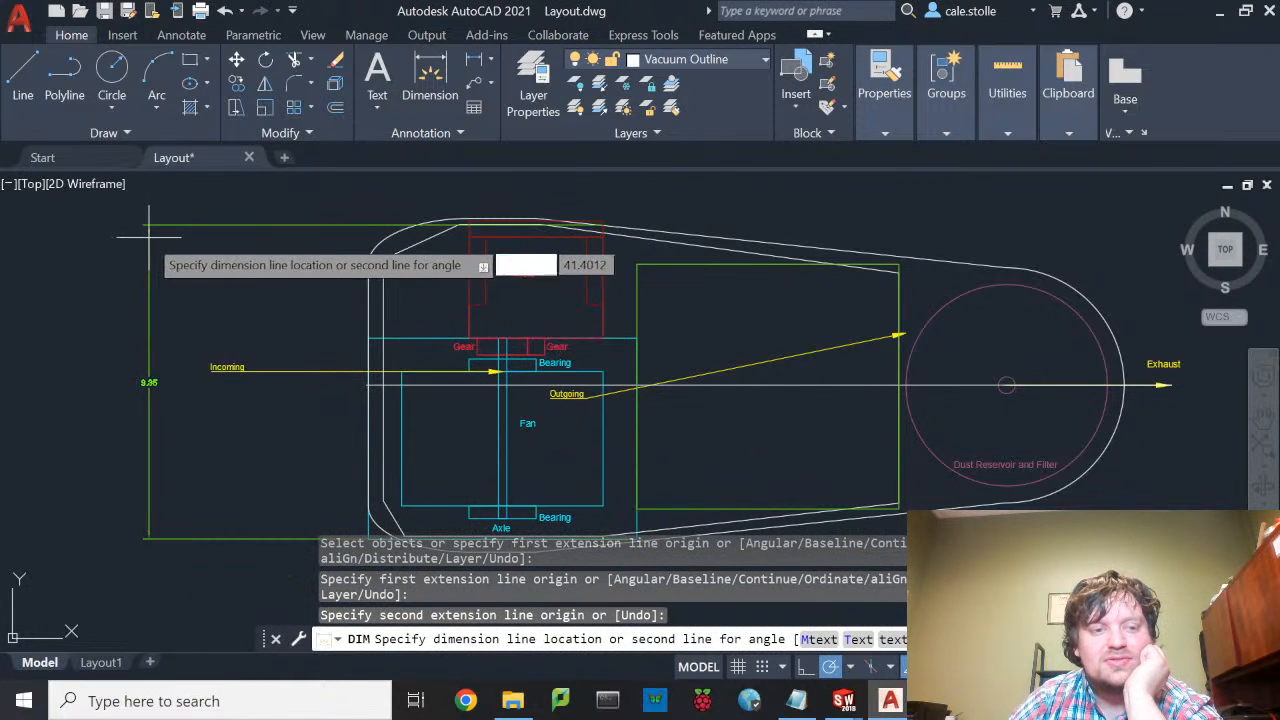
click(149, 330)
scroll(150, 440, down, 2)
scroll(150, 420, up, 7)
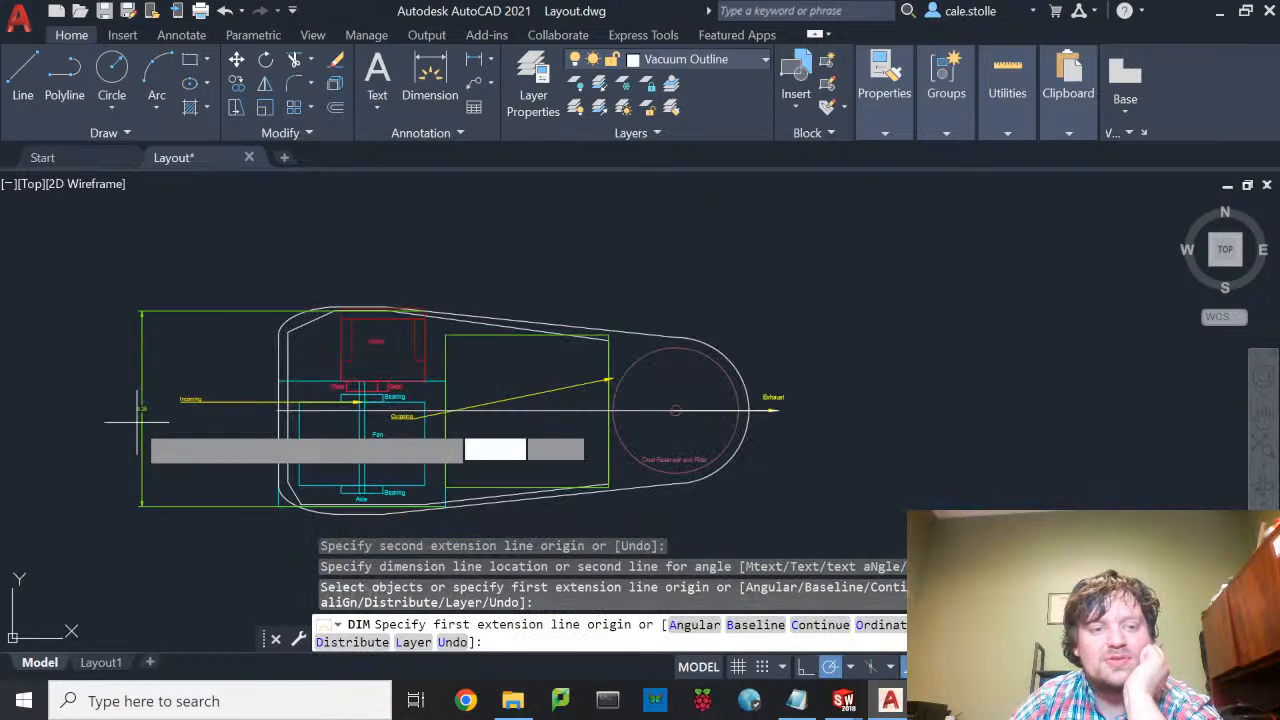
scroll(202, 319, down, 5)
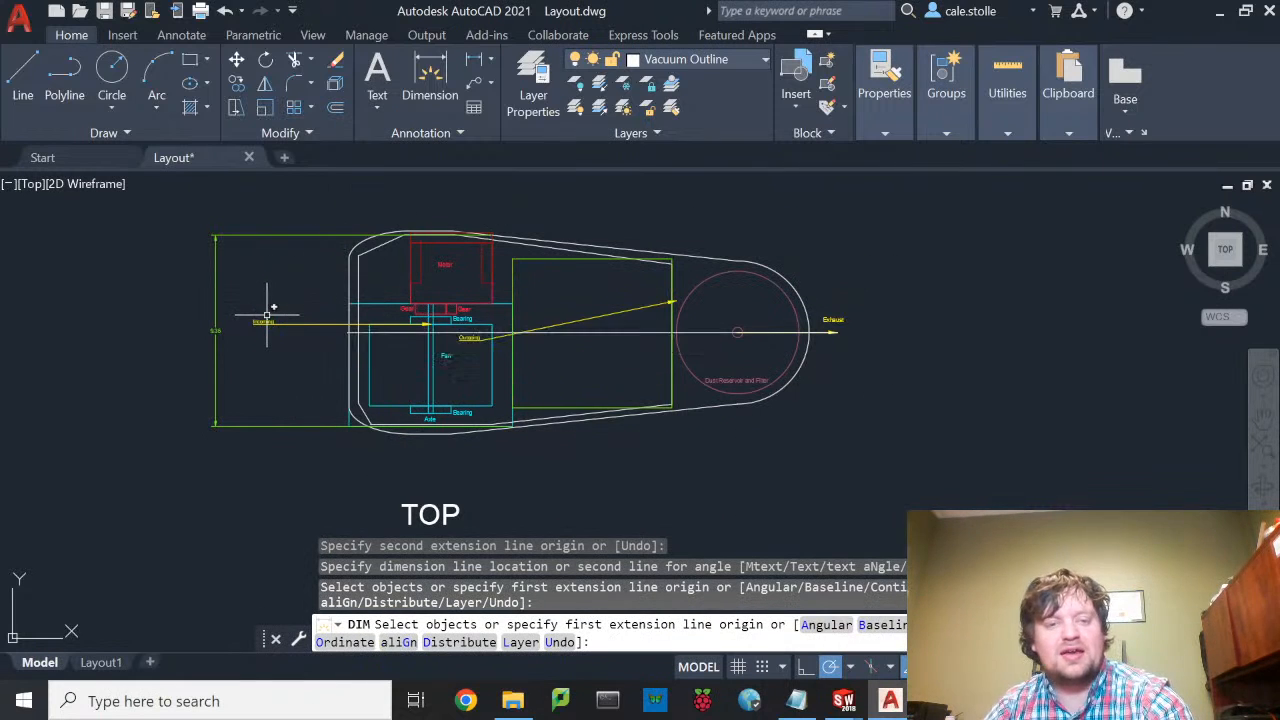
key(Return)
click(216, 293)
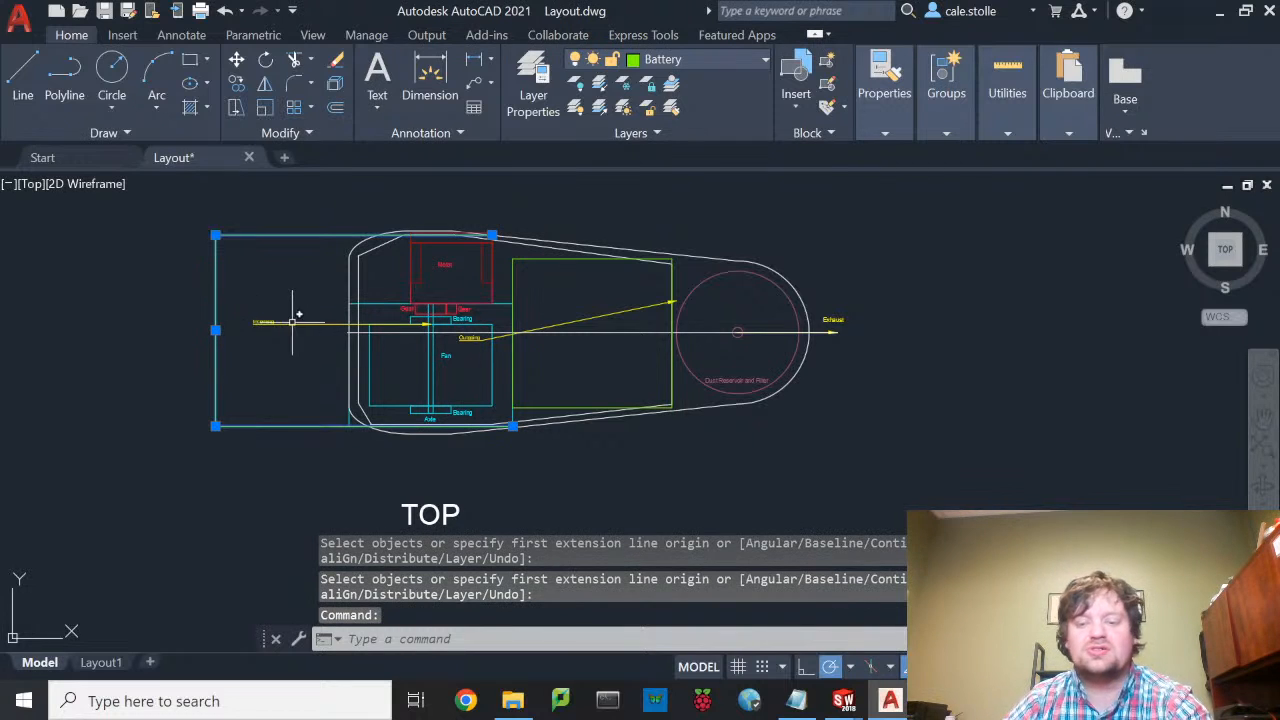
key(Delete)
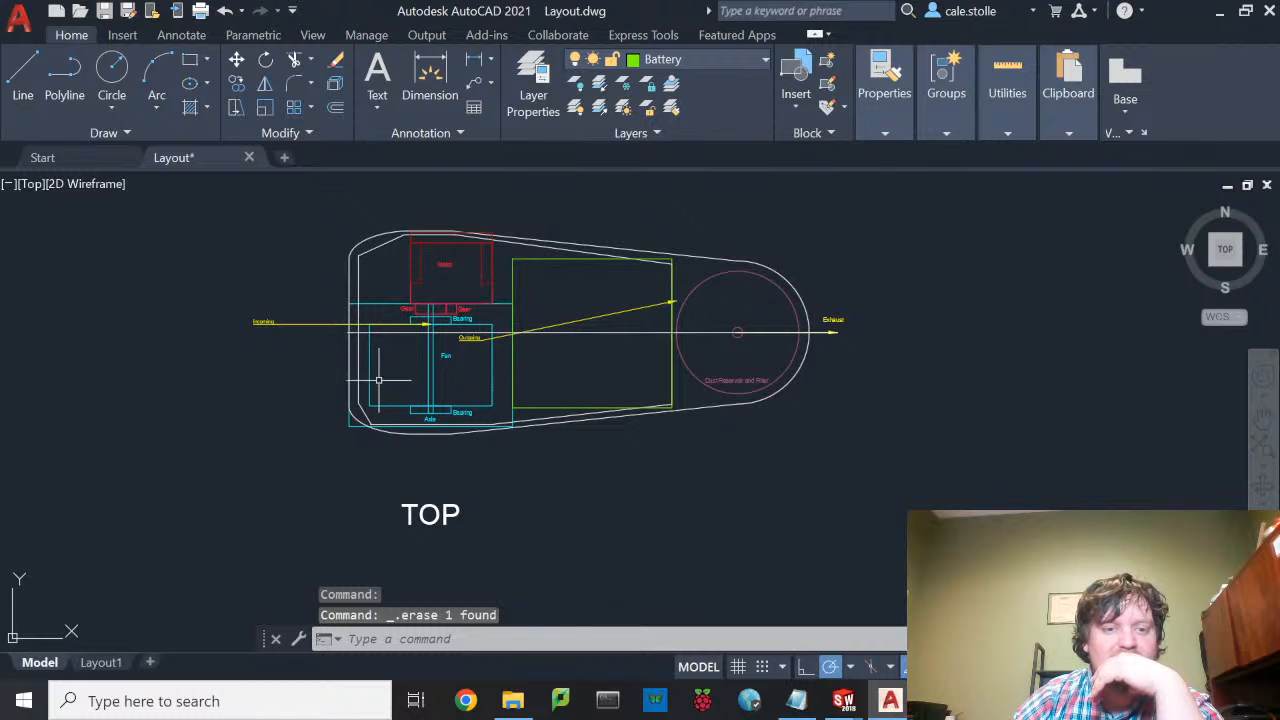
- Measure the horizontal length of the fan housing's lower edge in the top view with a temporary dimension, and erase it
click(428, 72)
scroll(352, 424, up, 2)
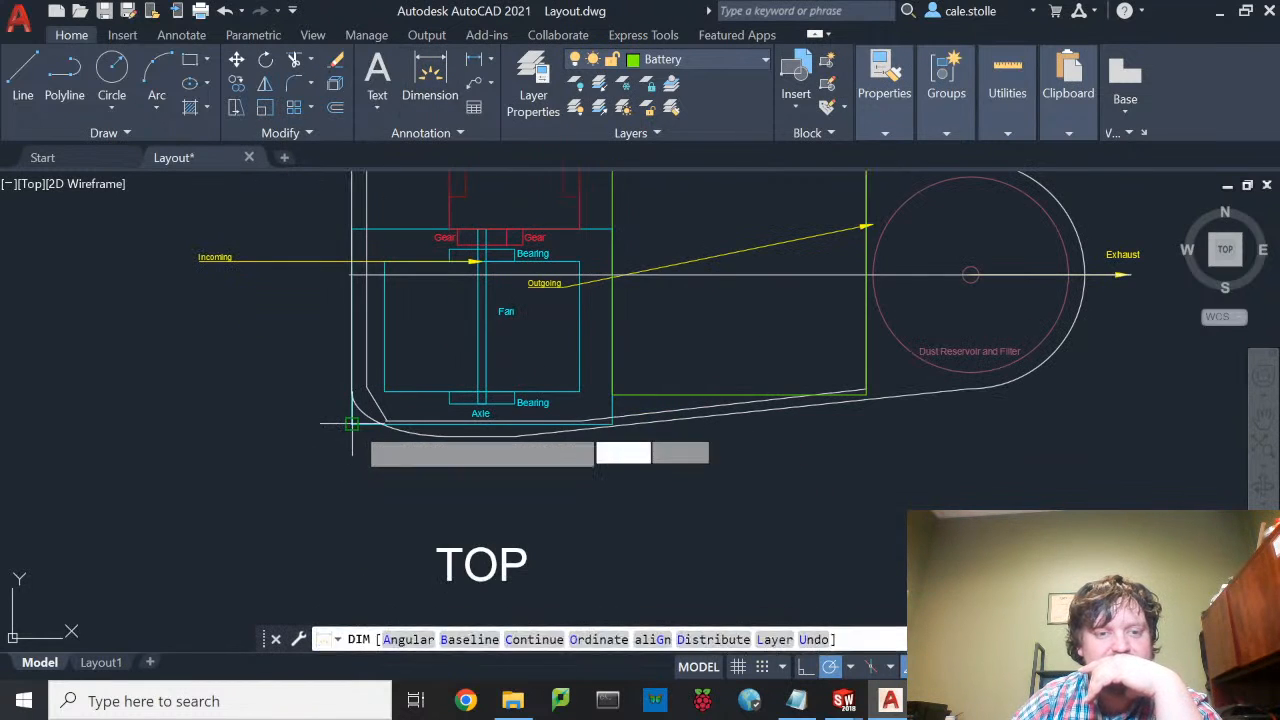
click(352, 424)
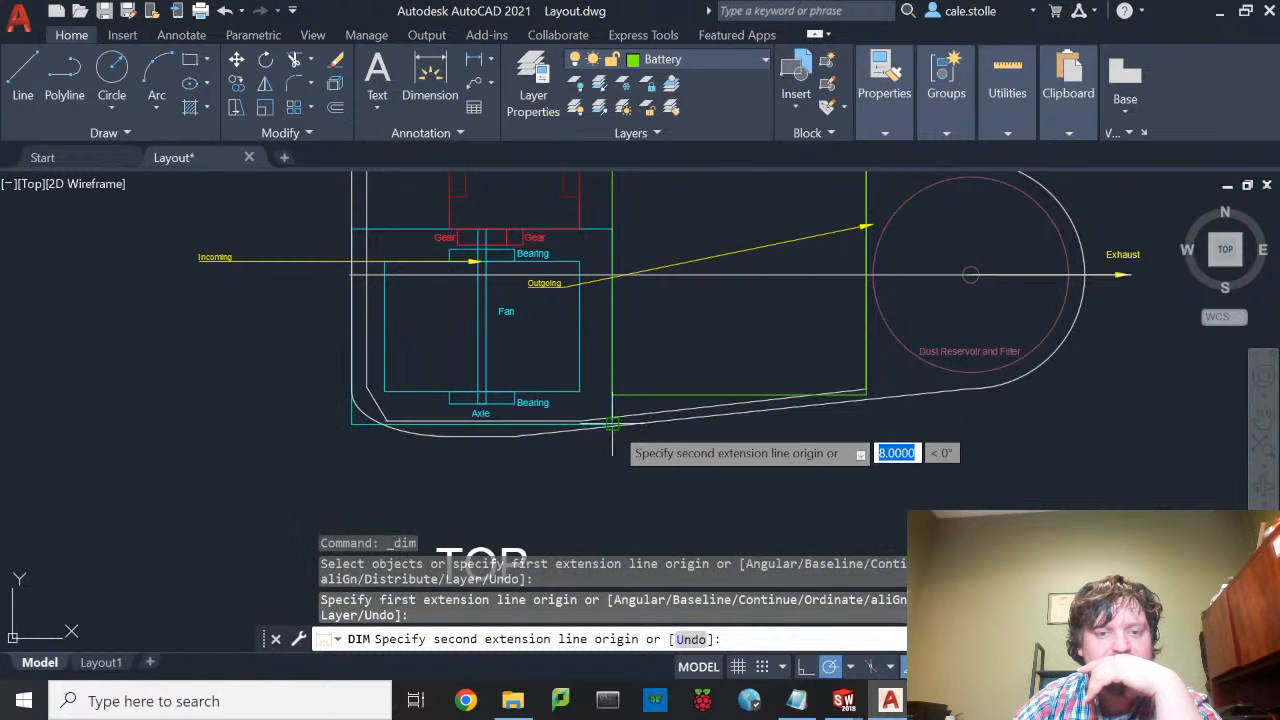
click(612, 424)
click(485, 488)
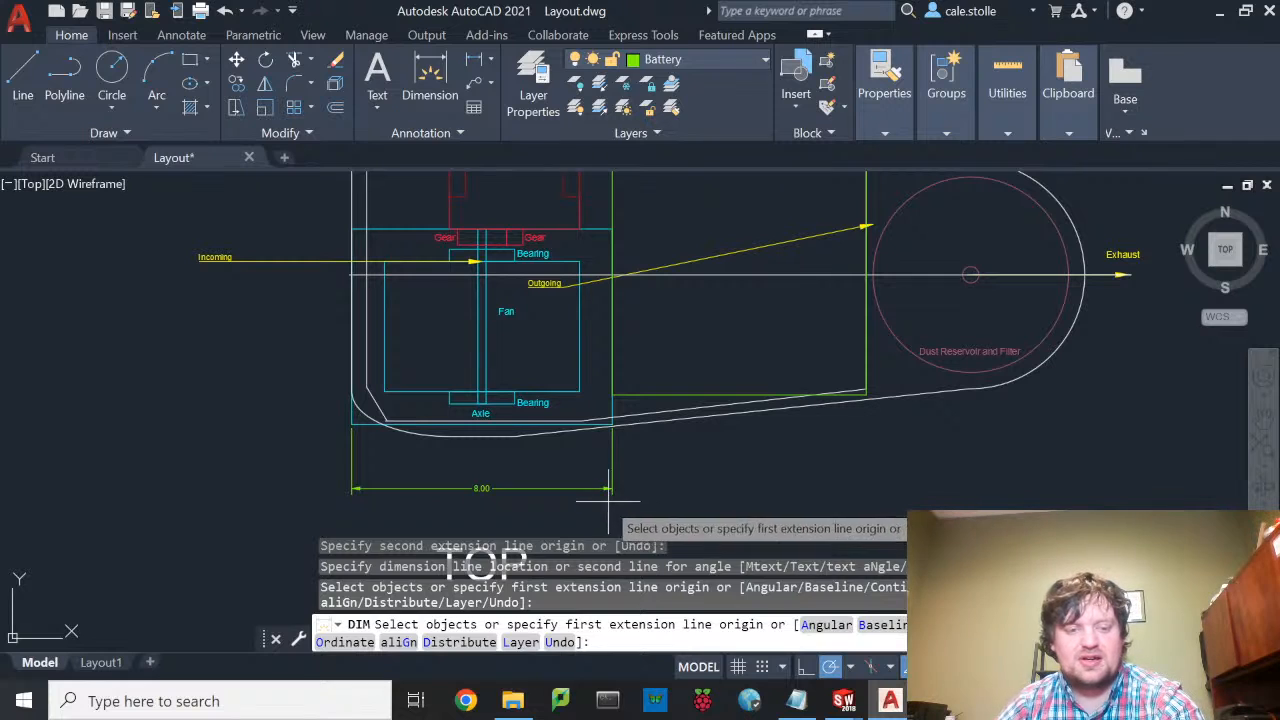
key(Escape)
key(Escape)
click(588, 500)
click(542, 478)
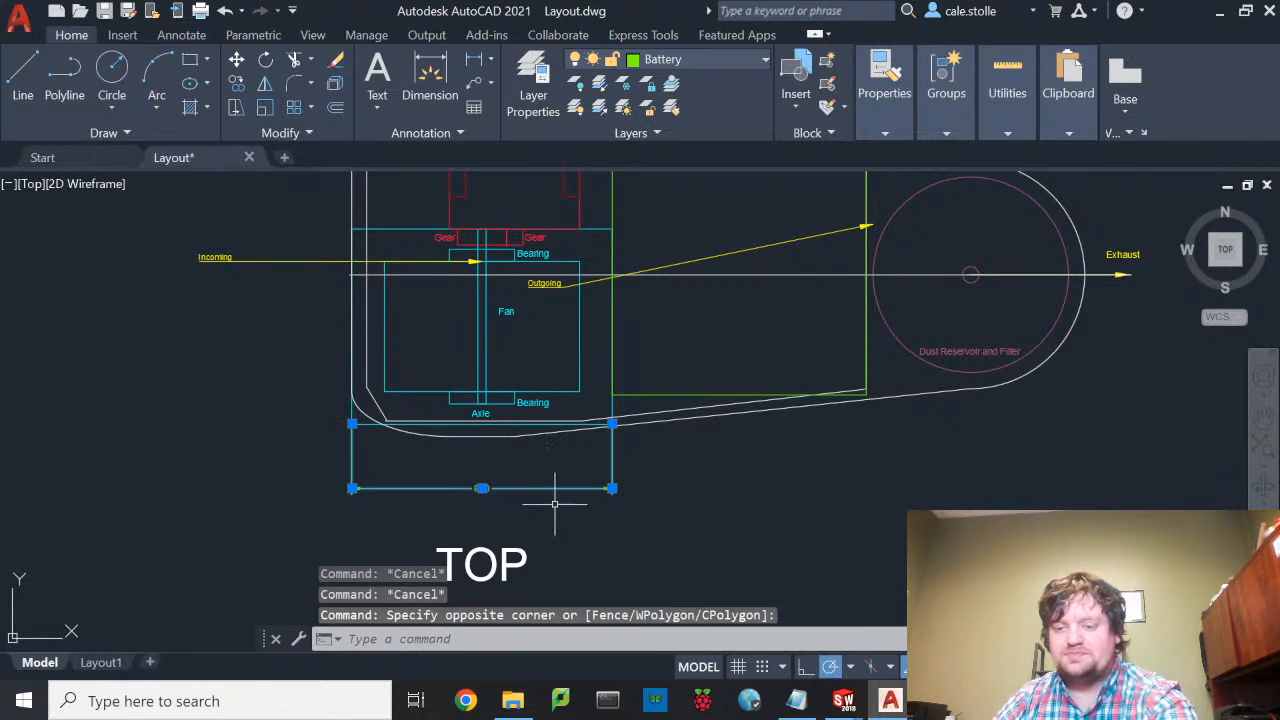
key(Delete)
scroll(575, 510, down, 3)
scroll(543, 371, up, 1)
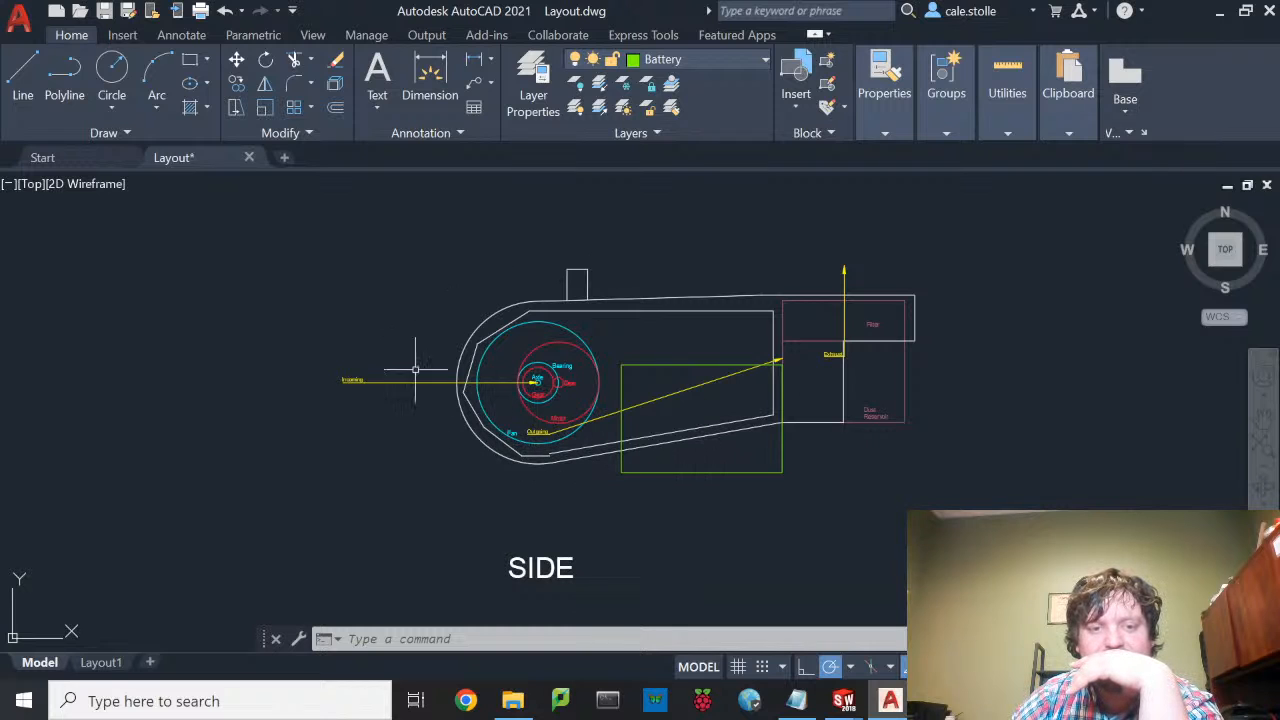
middle_drag(621, 478, 689, 334)
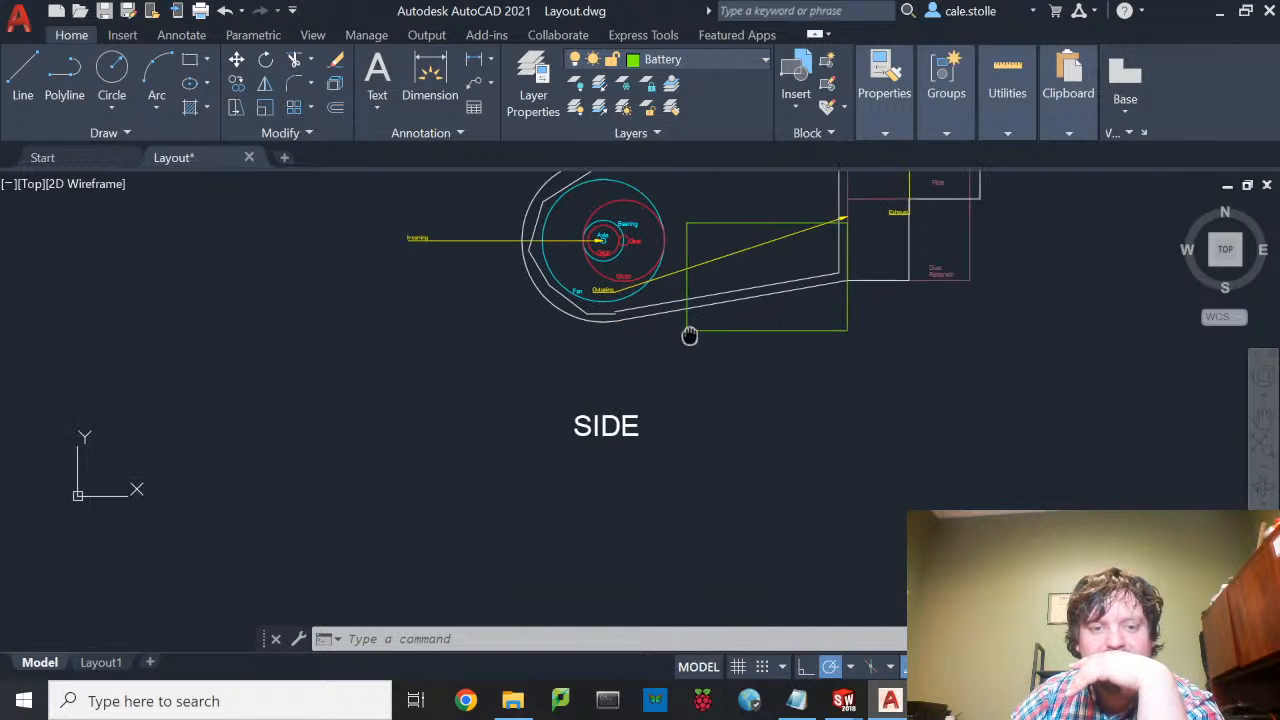
mouse_move(747, 487)
middle_down()
mouse_move(760, 451)
mouse_move(703, 237)
middle_up()
middle_drag(764, 390, 768, 230)
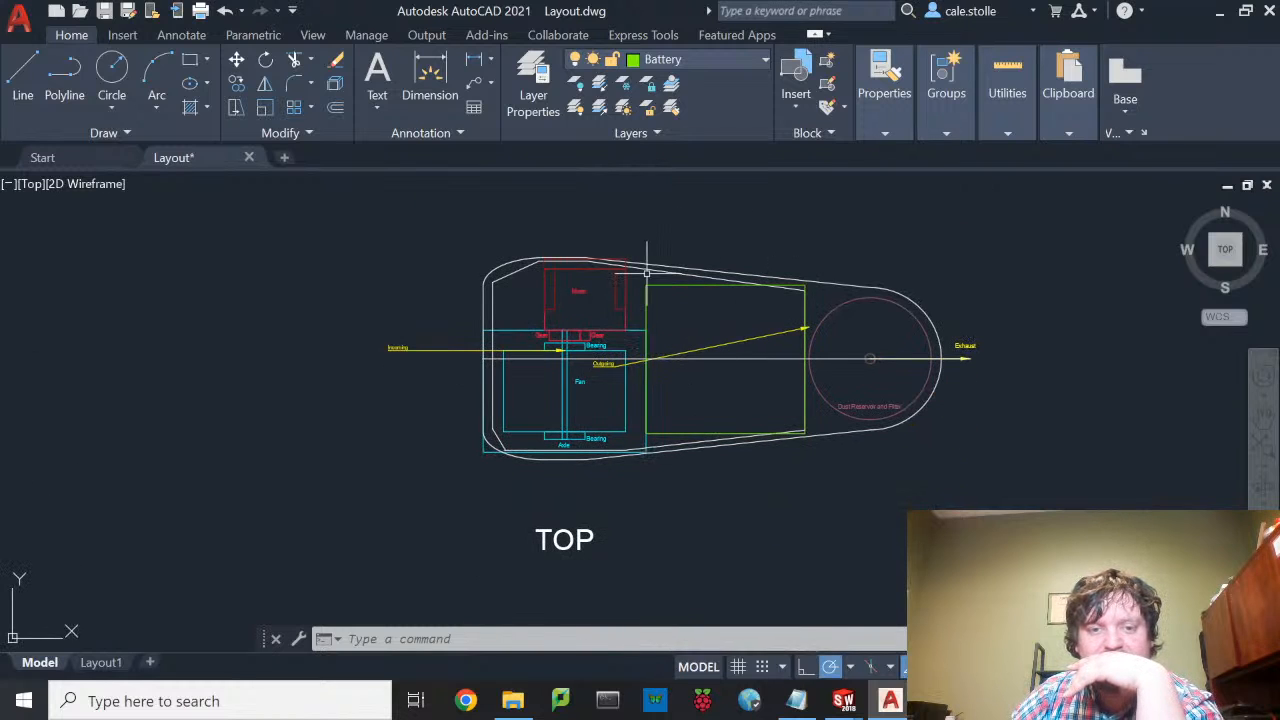
- Compare the frame and body outlines in the side and top views, and close AutoCAD with the Layout drawing's changes saved
mouse_move(610, 300)
middle_down()
mouse_move(606, 363)
mouse_move(531, 456)
middle_up()
middle_drag(555, 323, 565, 525)
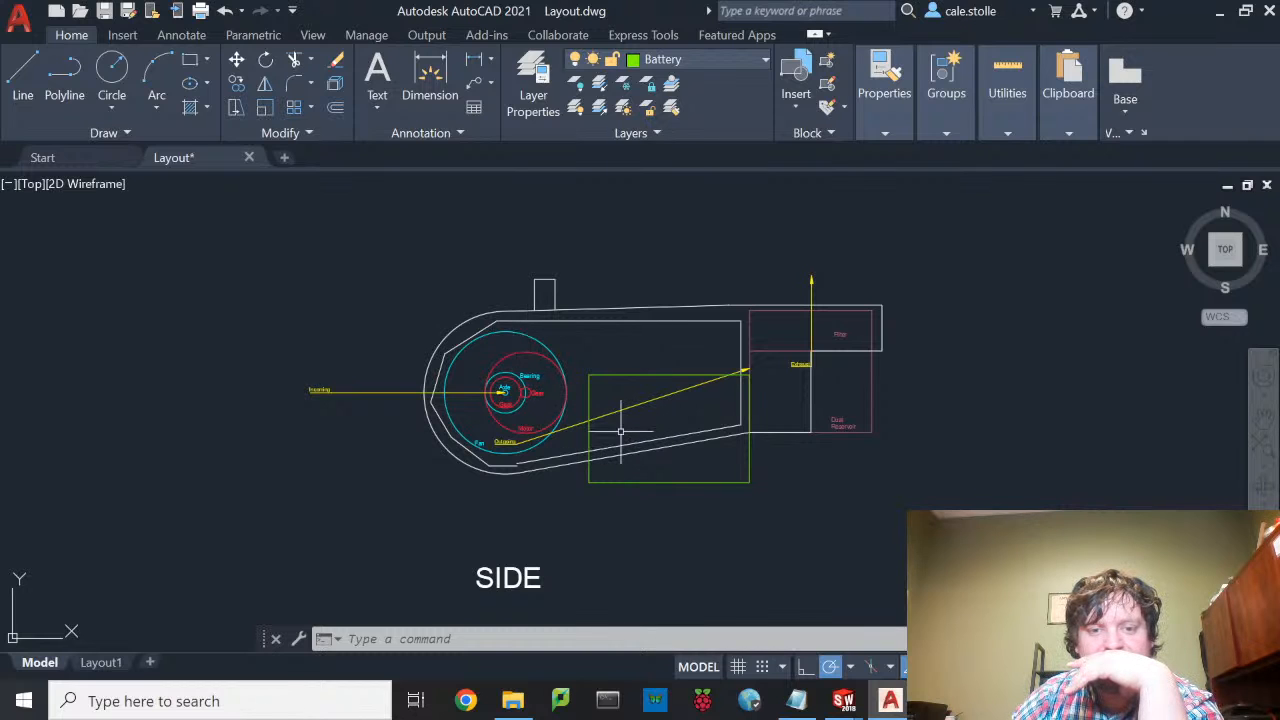
mouse_move(624, 521)
middle_down()
mouse_move(655, 383)
mouse_move(665, 387)
middle_up()
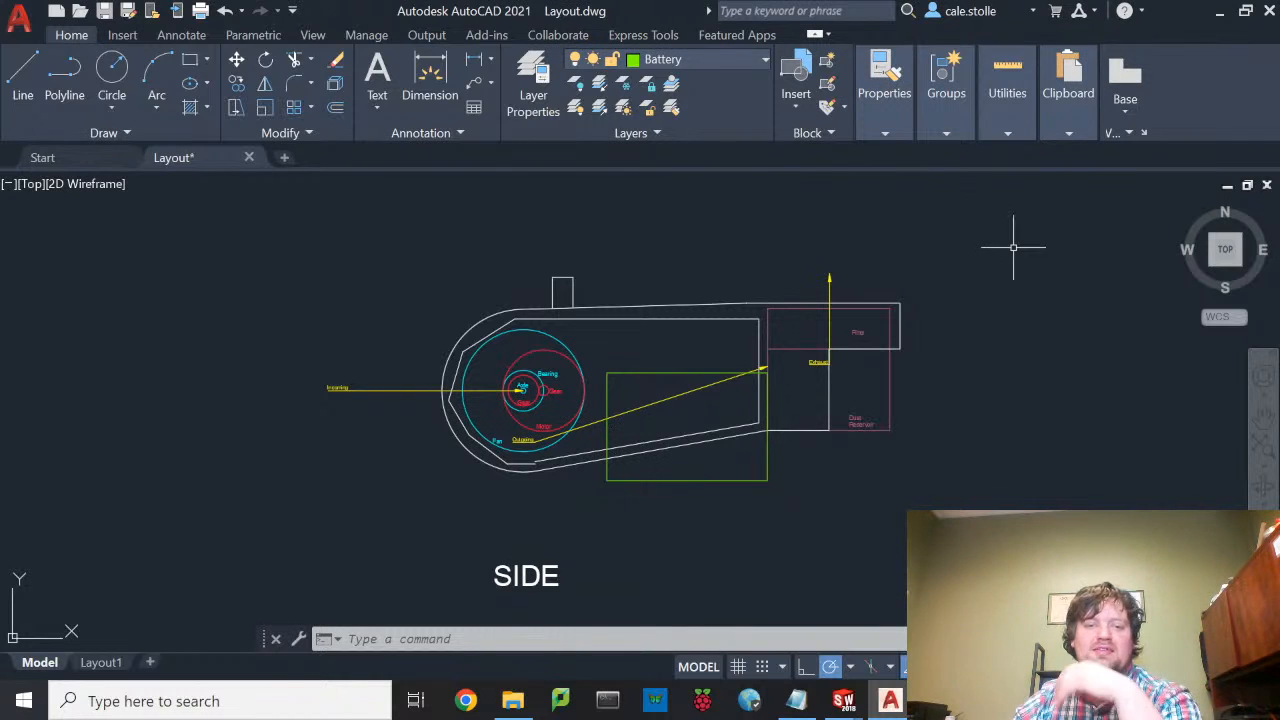
middle_drag(825, 425, 867, 347)
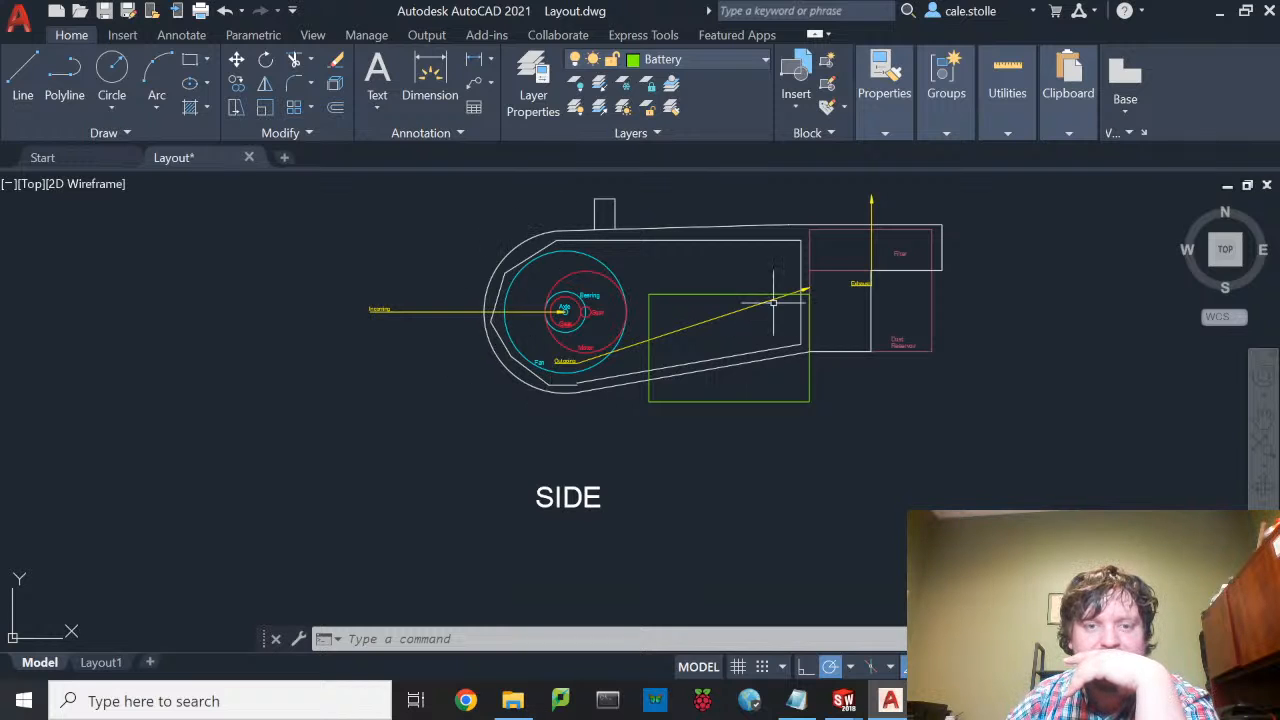
middle_drag(706, 451, 721, 326)
middle_drag(680, 400, 686, 294)
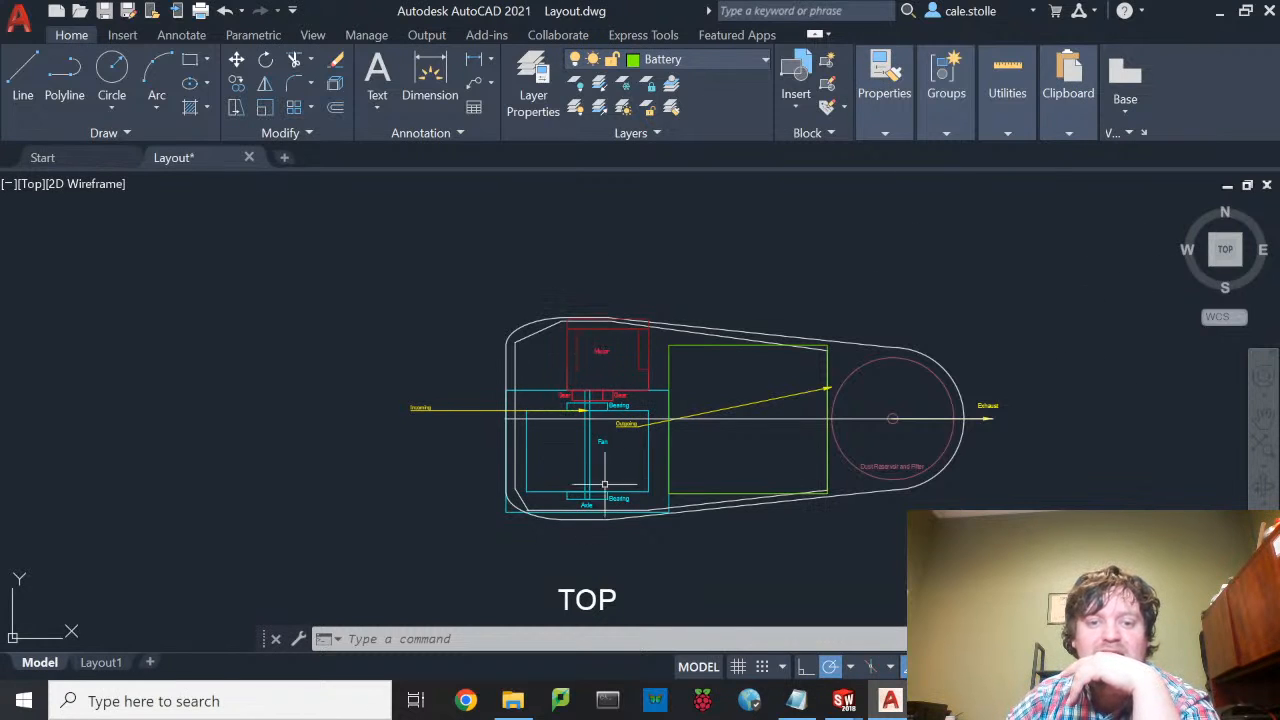
click(1271, 12)
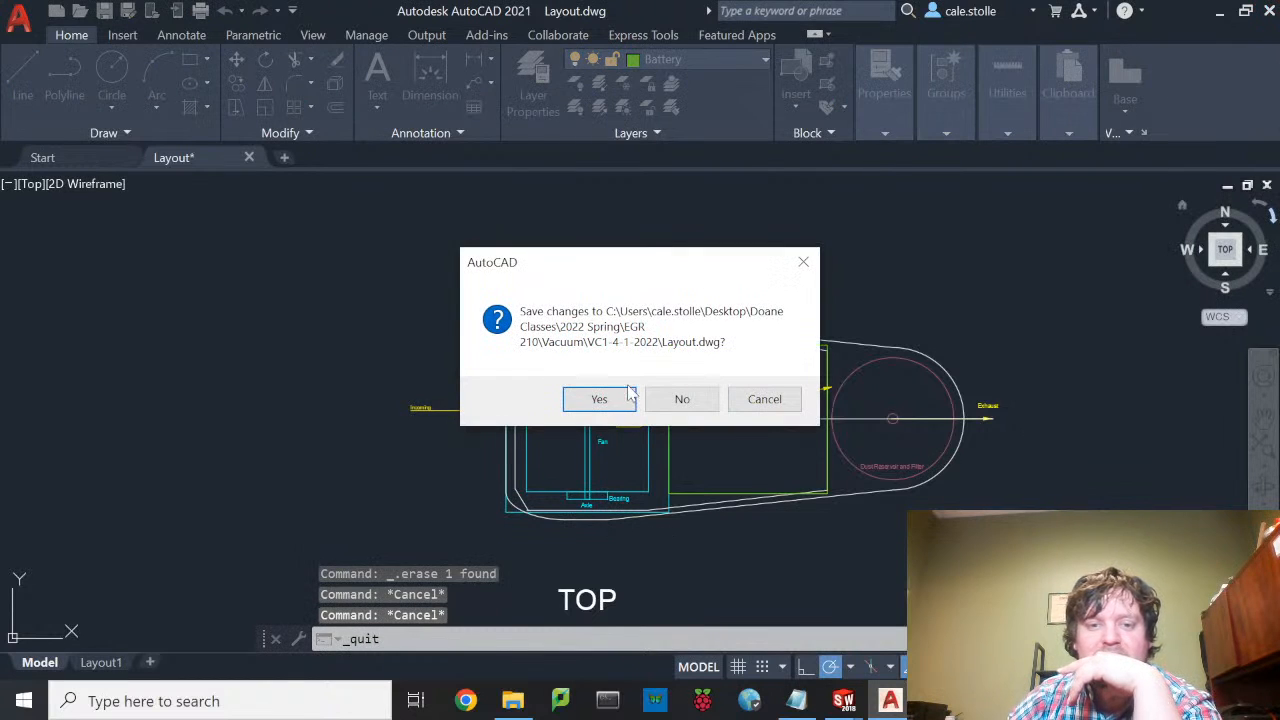
click(619, 401)
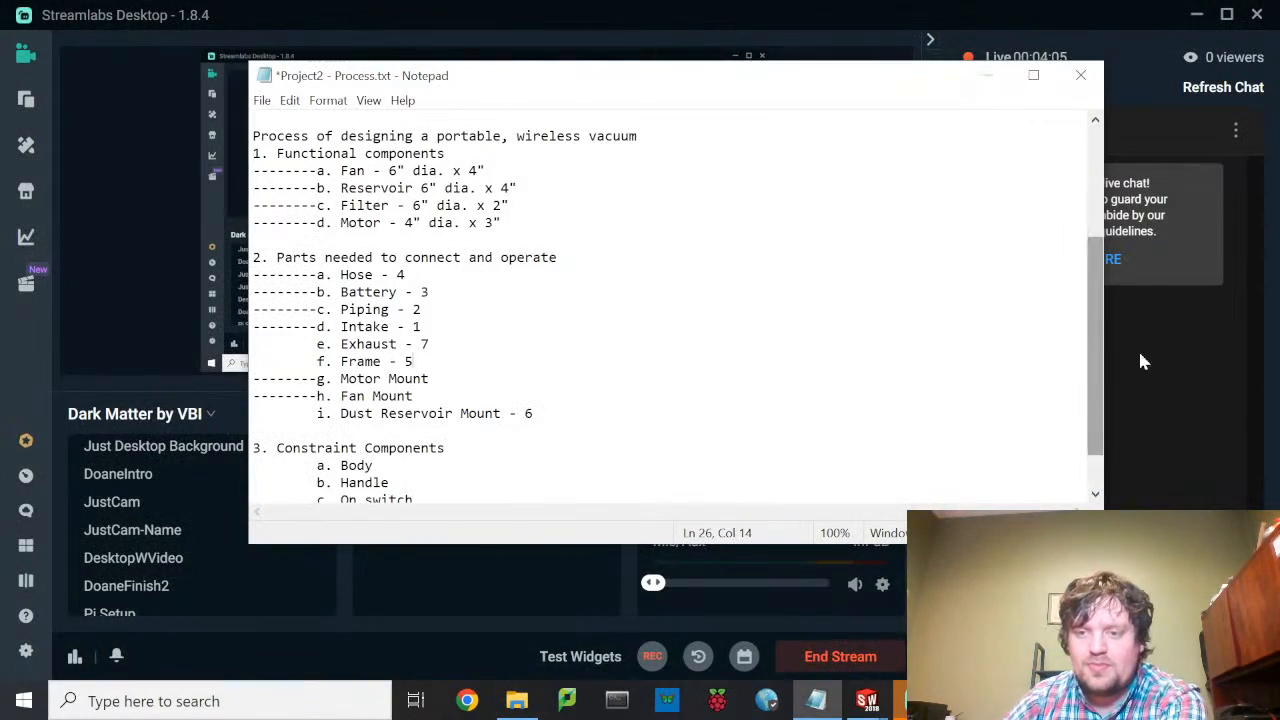
- Switch to SOLIDWORKS and create a new part document
click(882, 702)
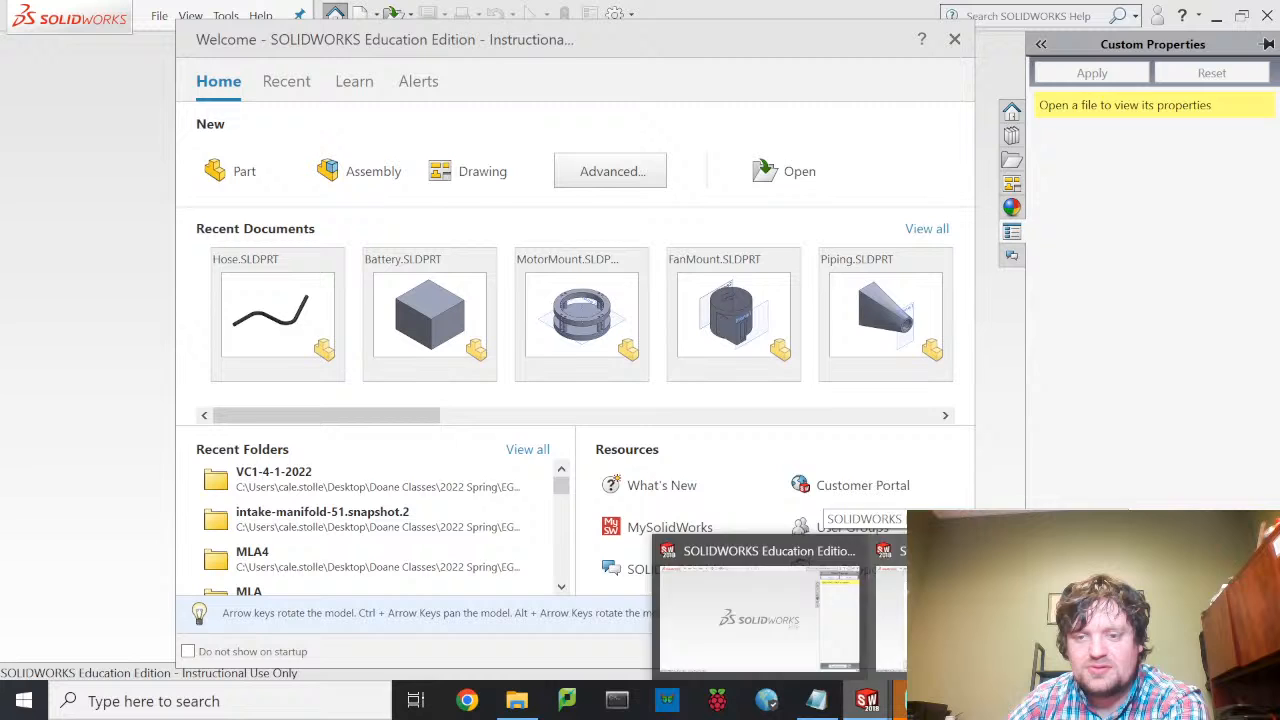
click(884, 553)
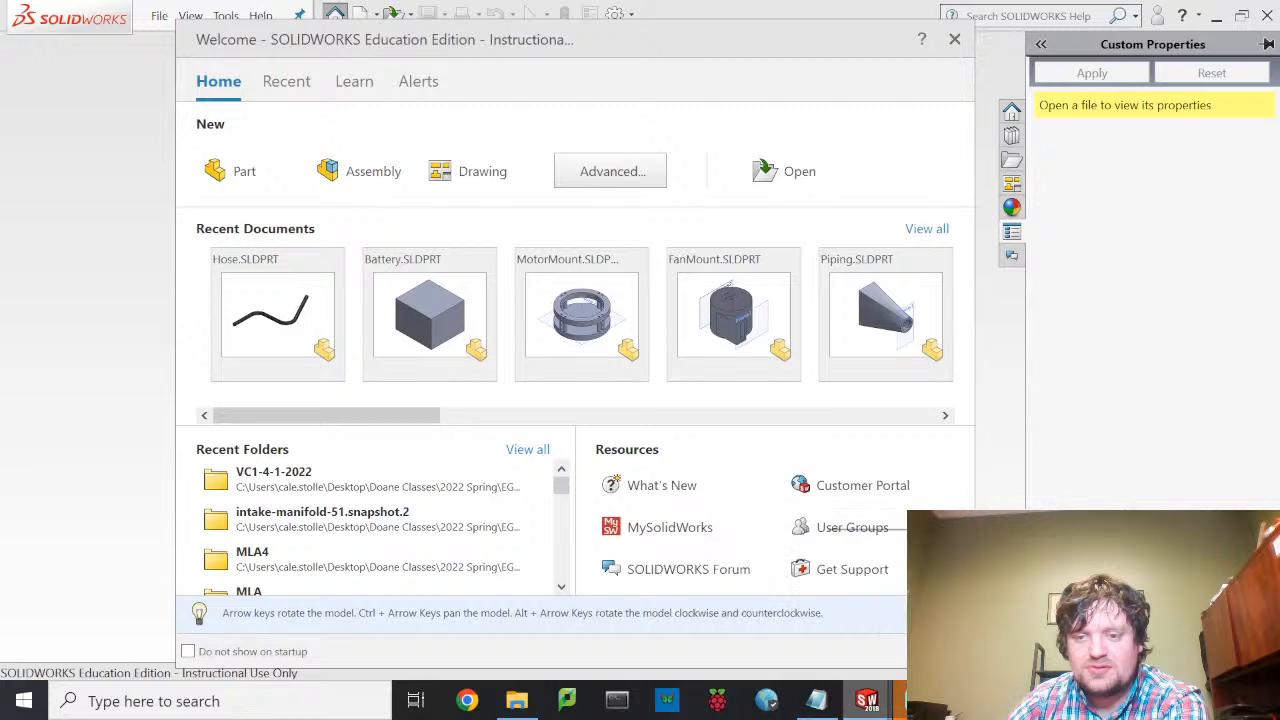
key(alt+Tab)
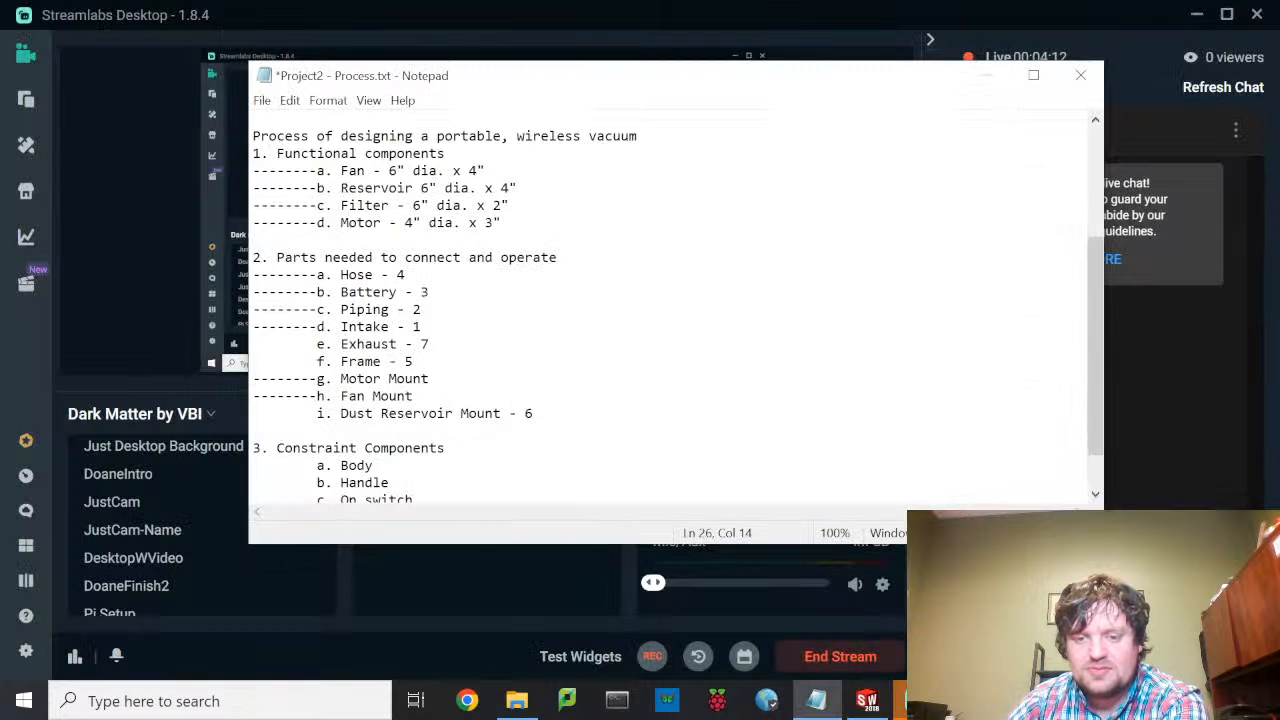
click(866, 700)
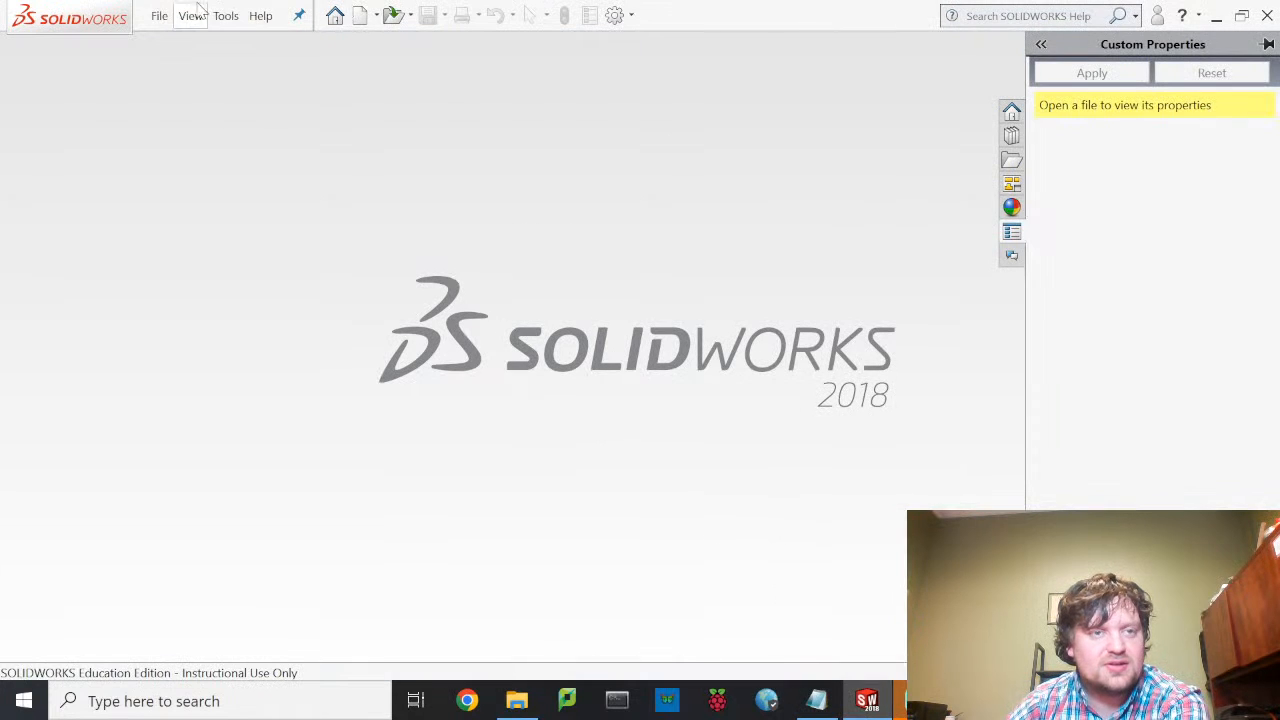
click(158, 16)
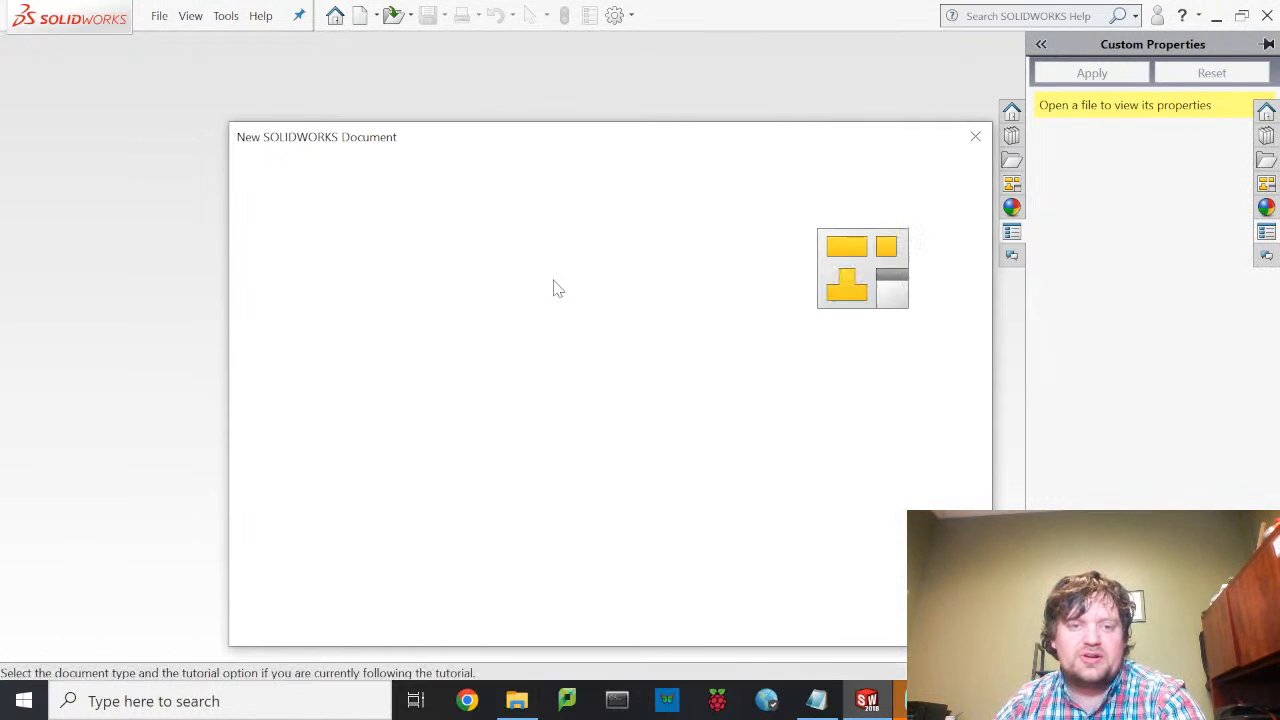
click(755, 614)
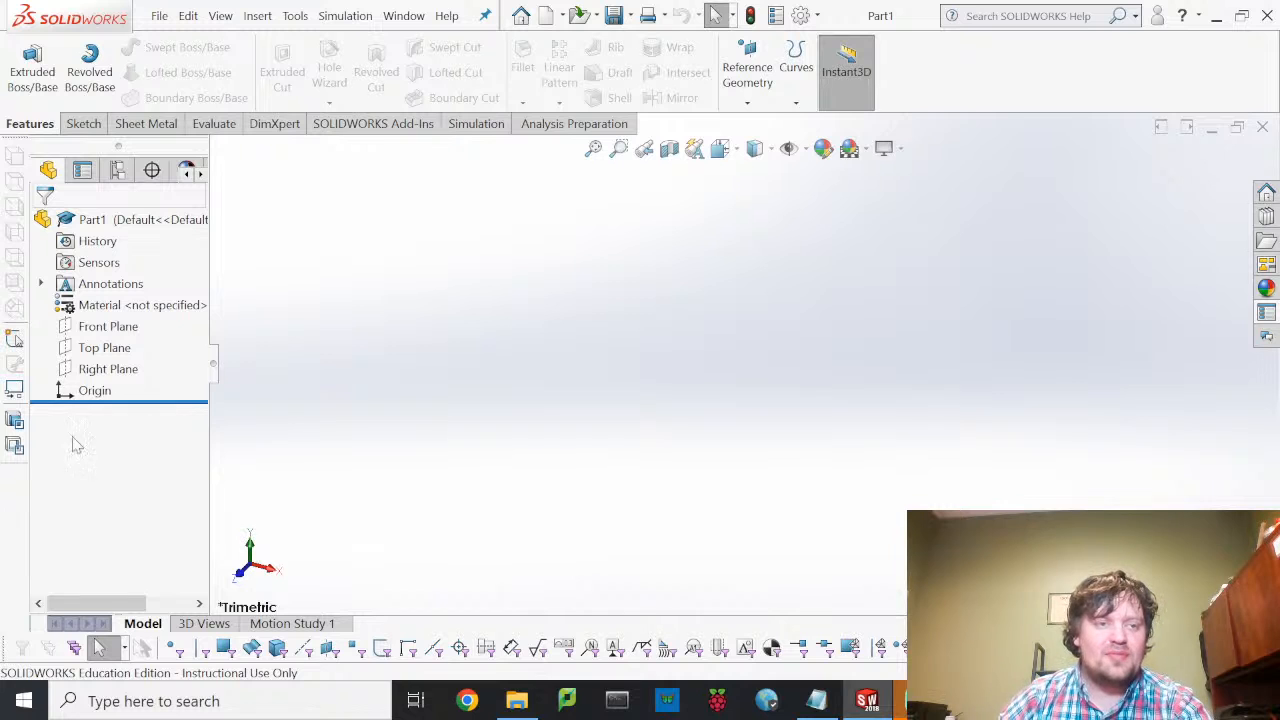
- Start a sketch on the Front Plane and draw a circle of about 1.96 in radius centred on the origin
click(81, 125)
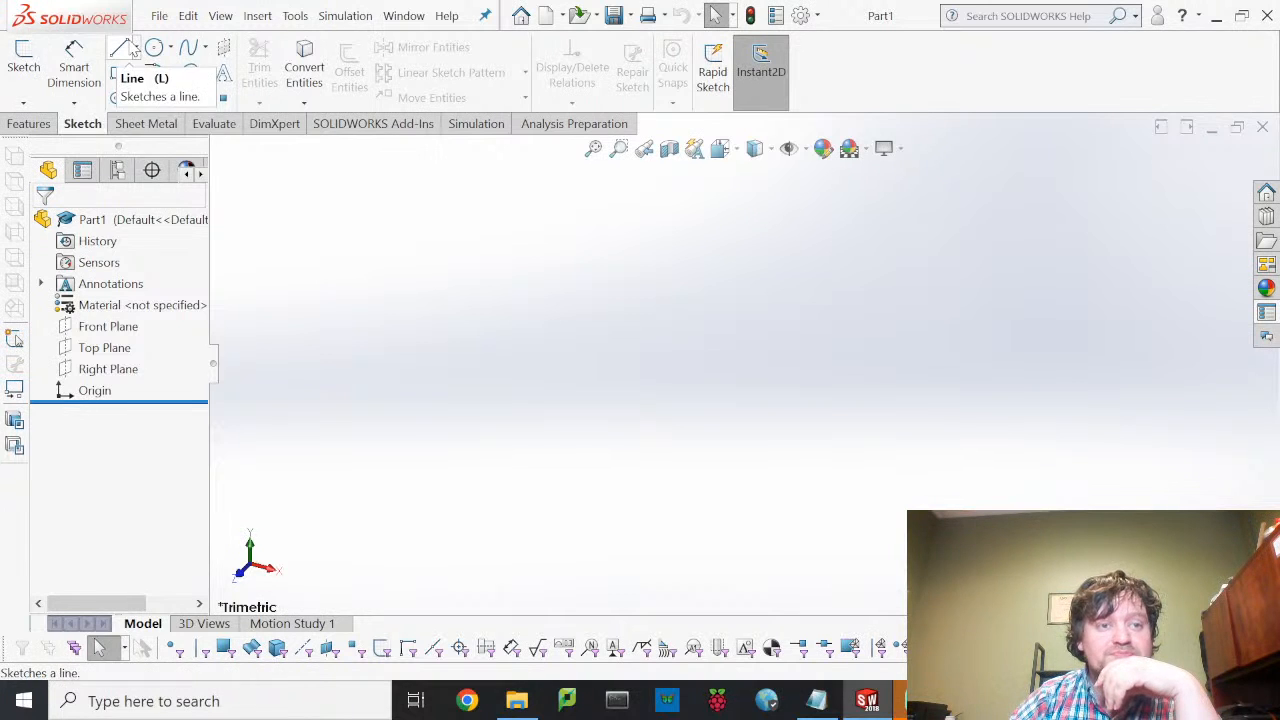
click(23, 60)
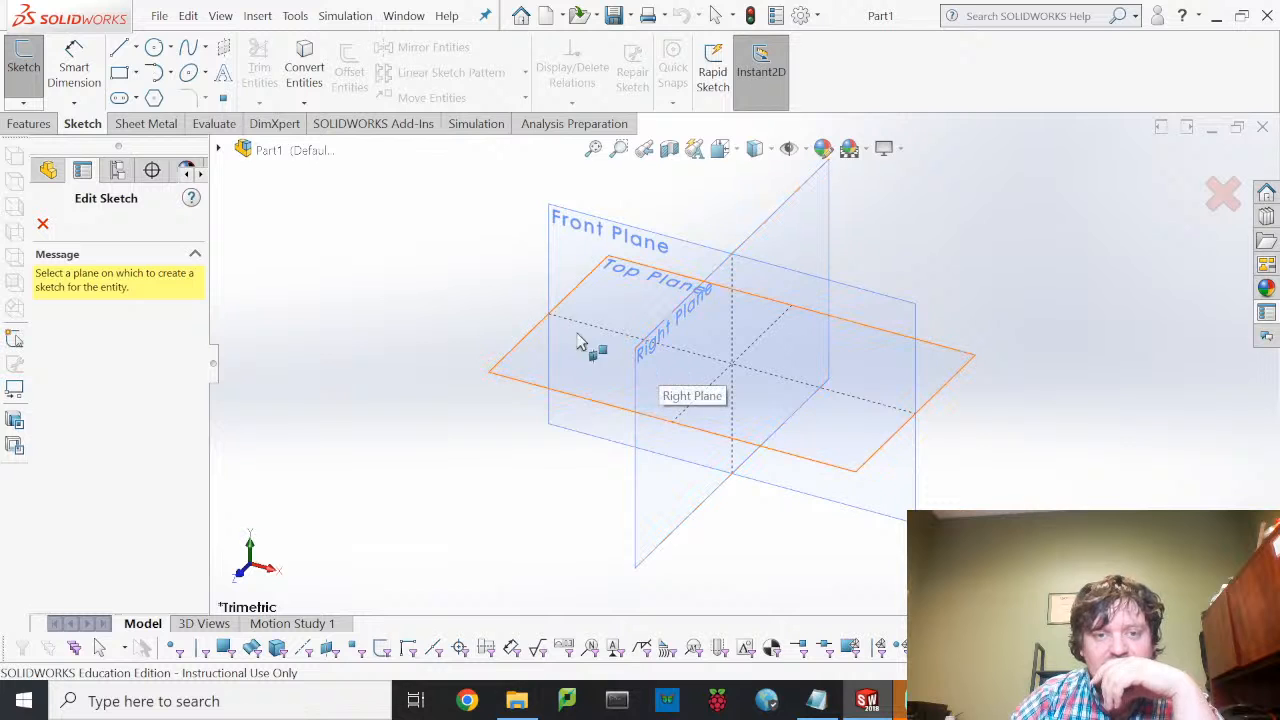
click(574, 249)
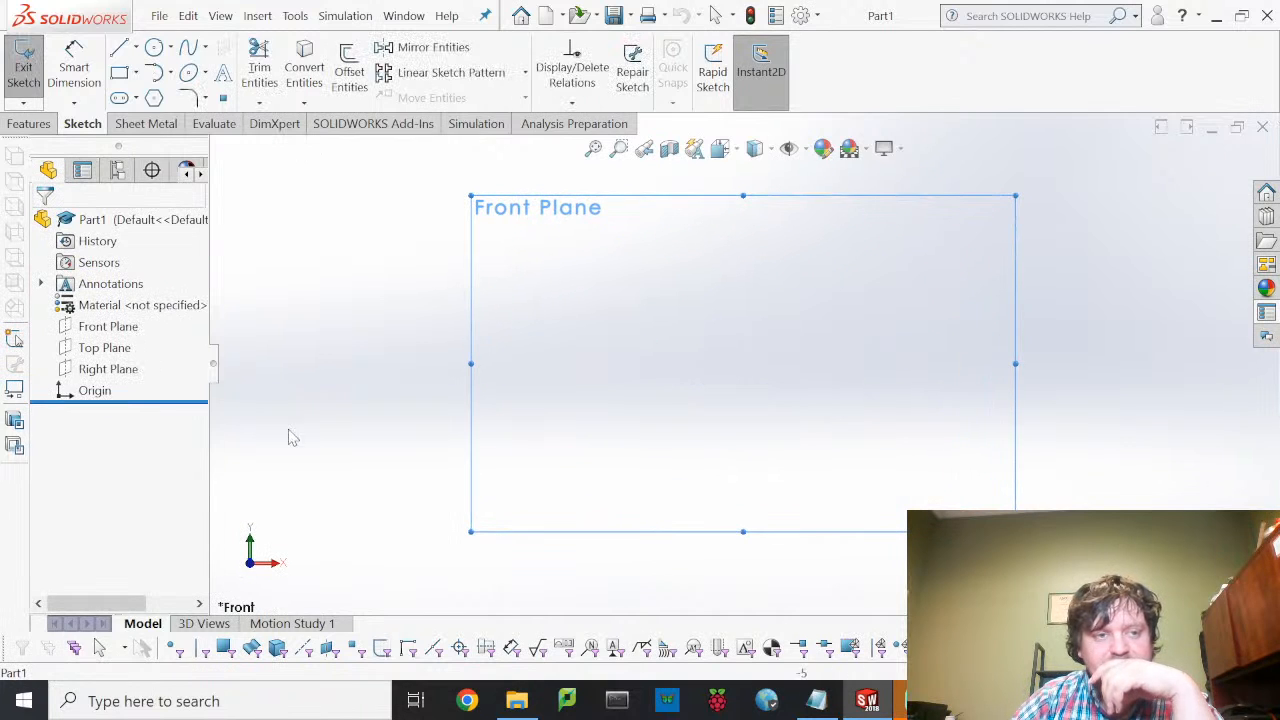
click(155, 50)
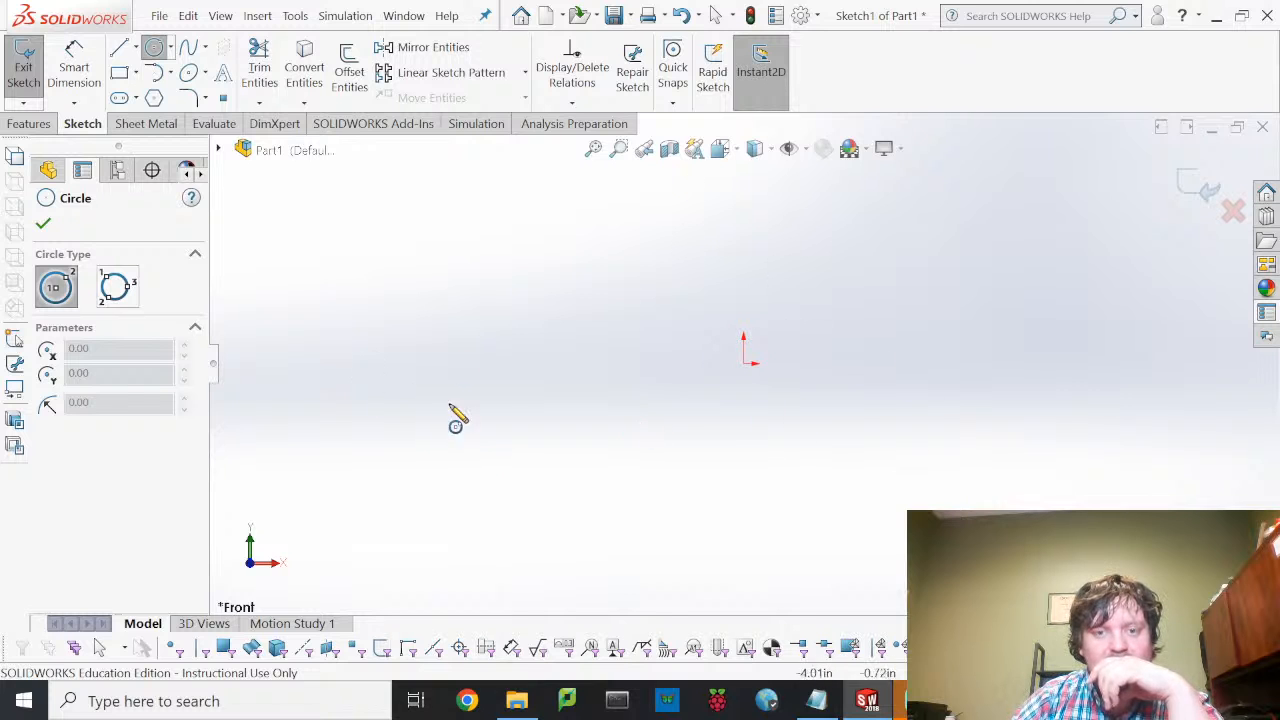
click(744, 362)
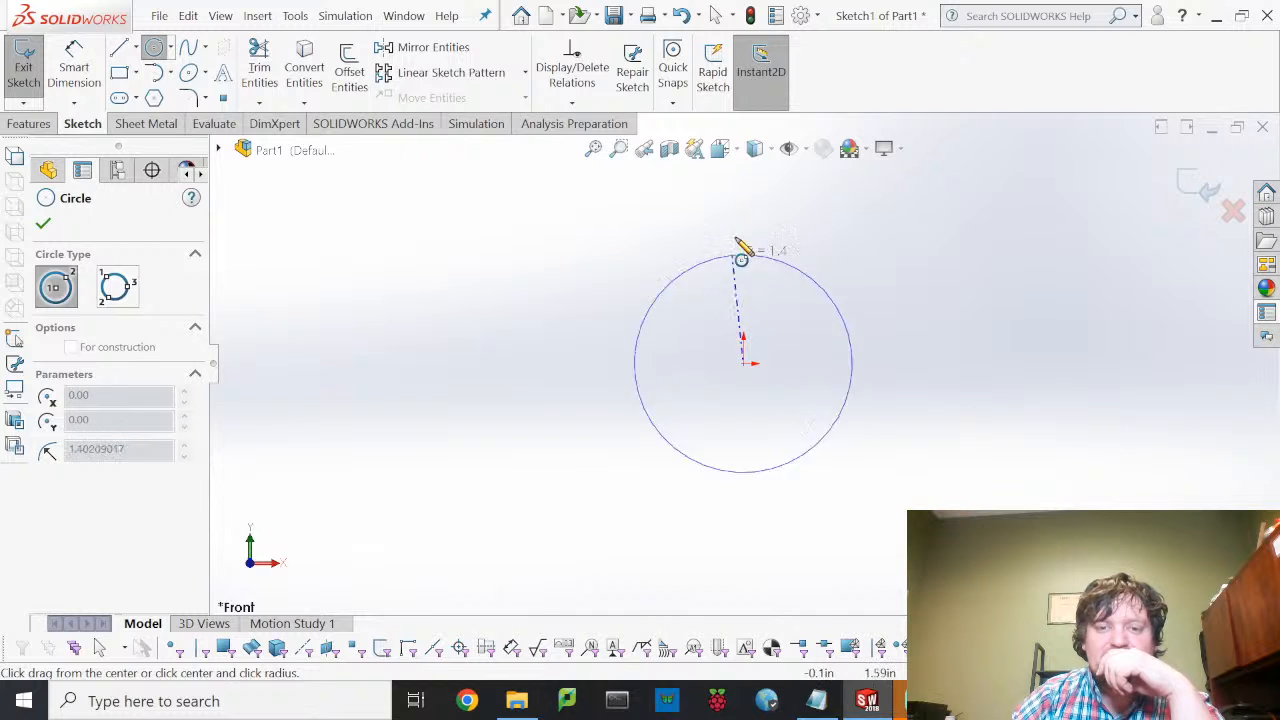
click(746, 215)
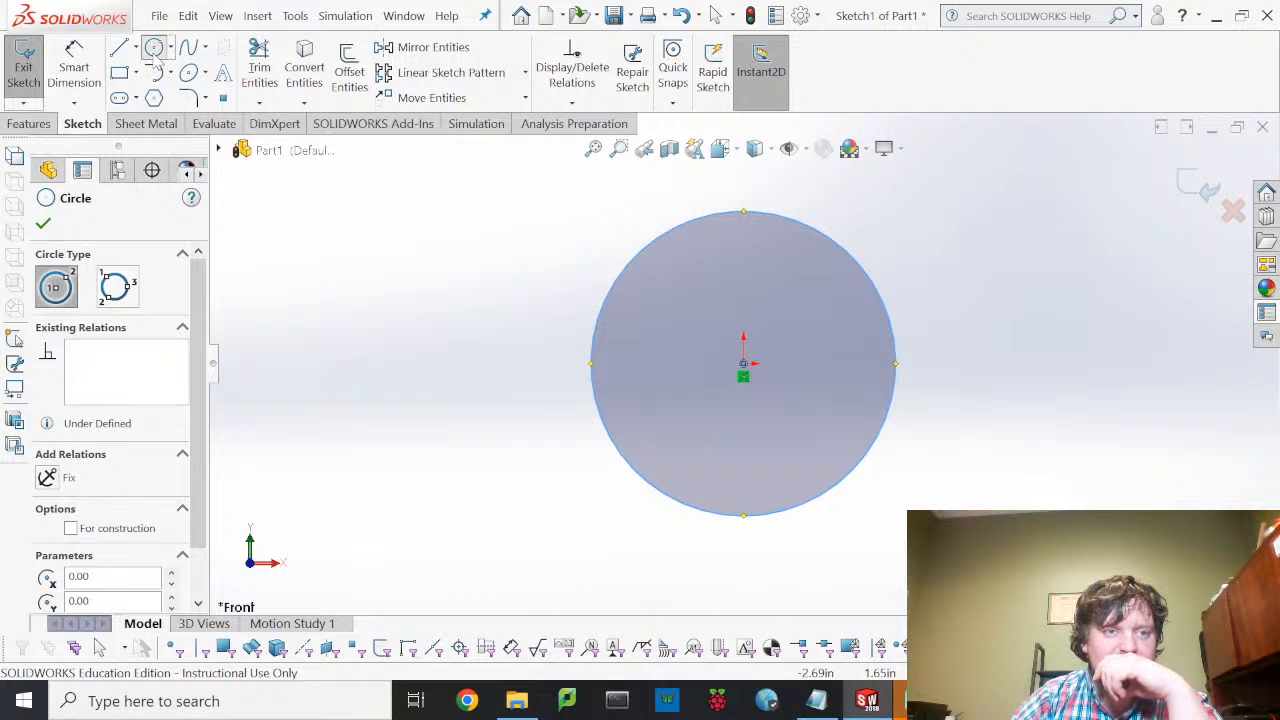
- Sketch a horizontal line about 5.09 in long from the circle's top, a vertical line about 1.7 in down, and a sloped line back to the circle's lower edge
click(119, 47)
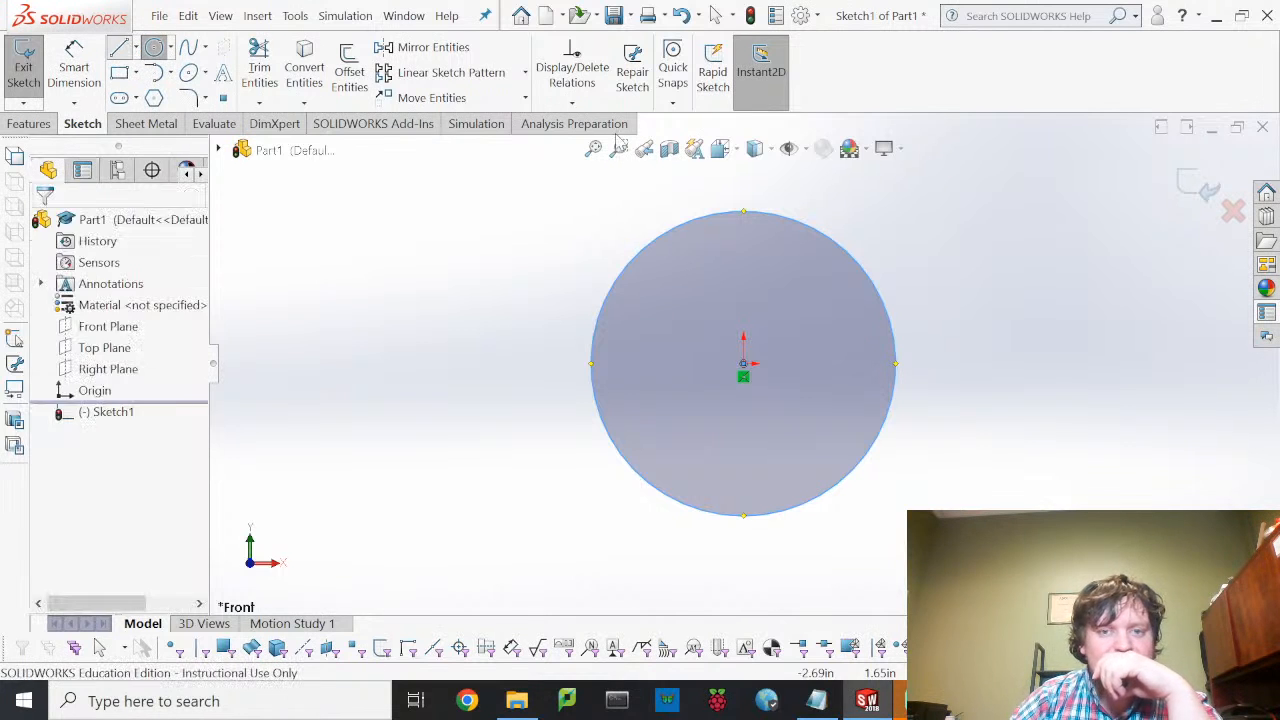
click(743, 213)
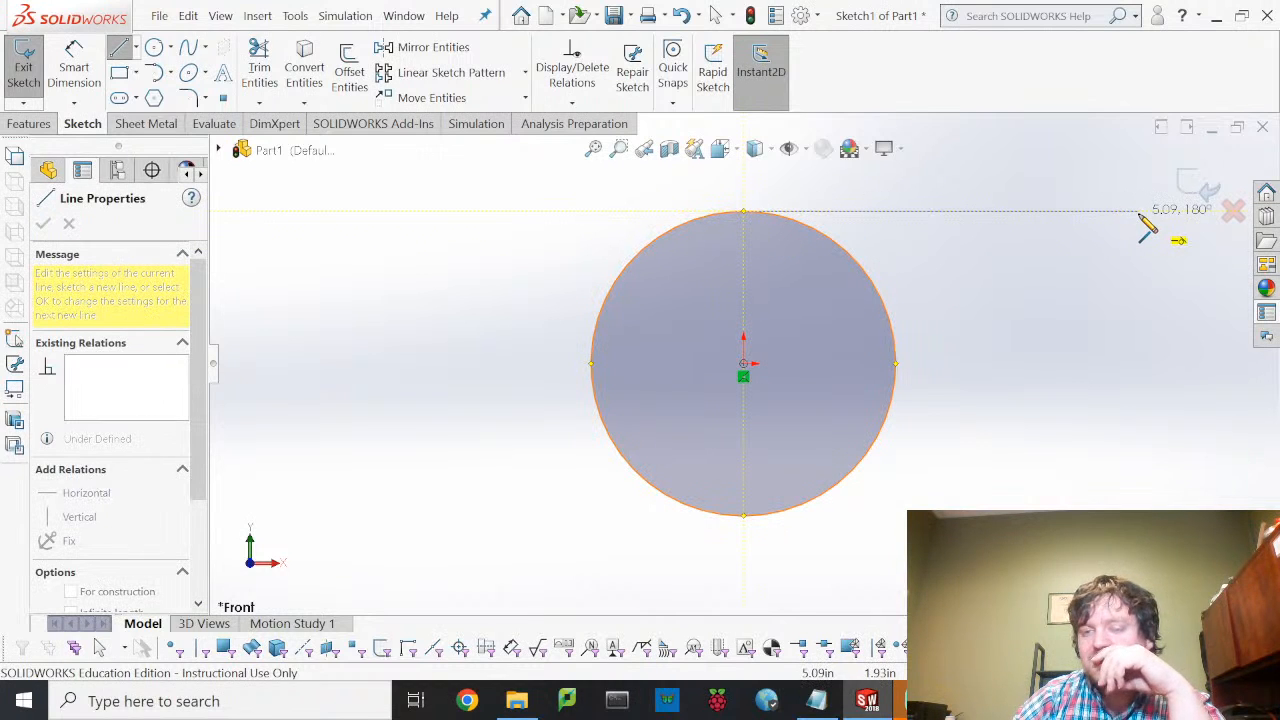
click(1139, 213)
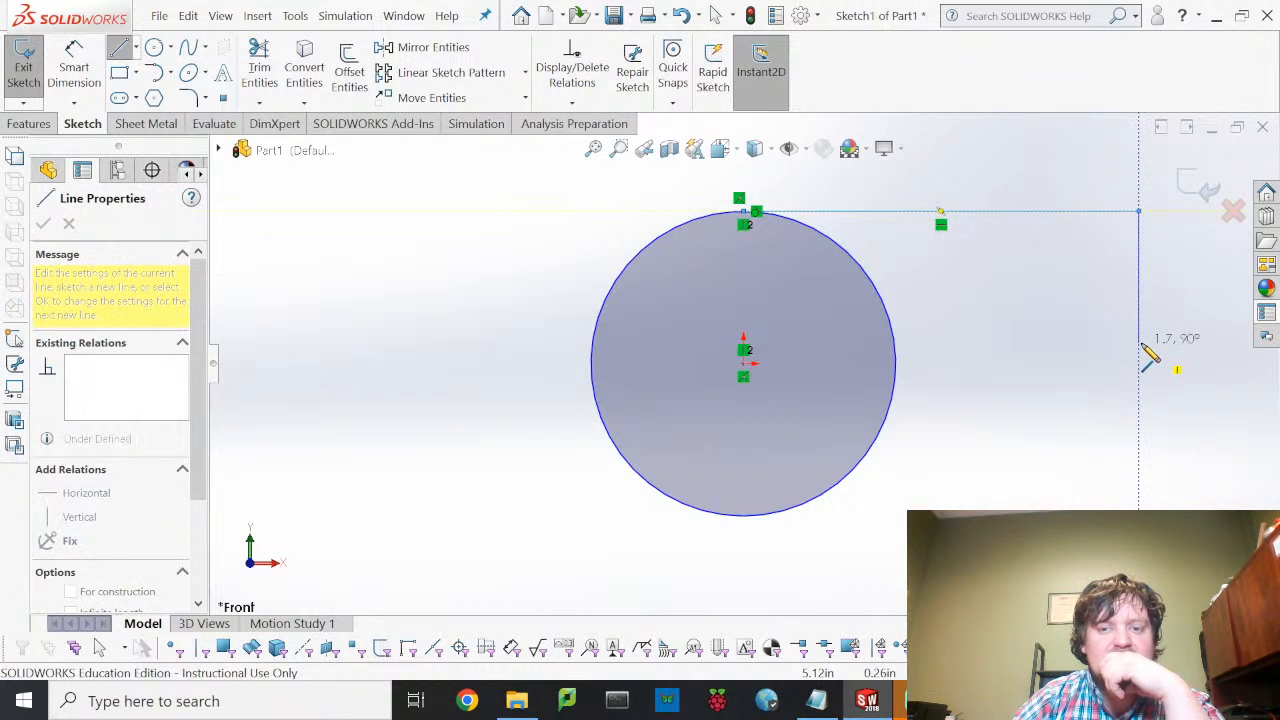
click(1141, 345)
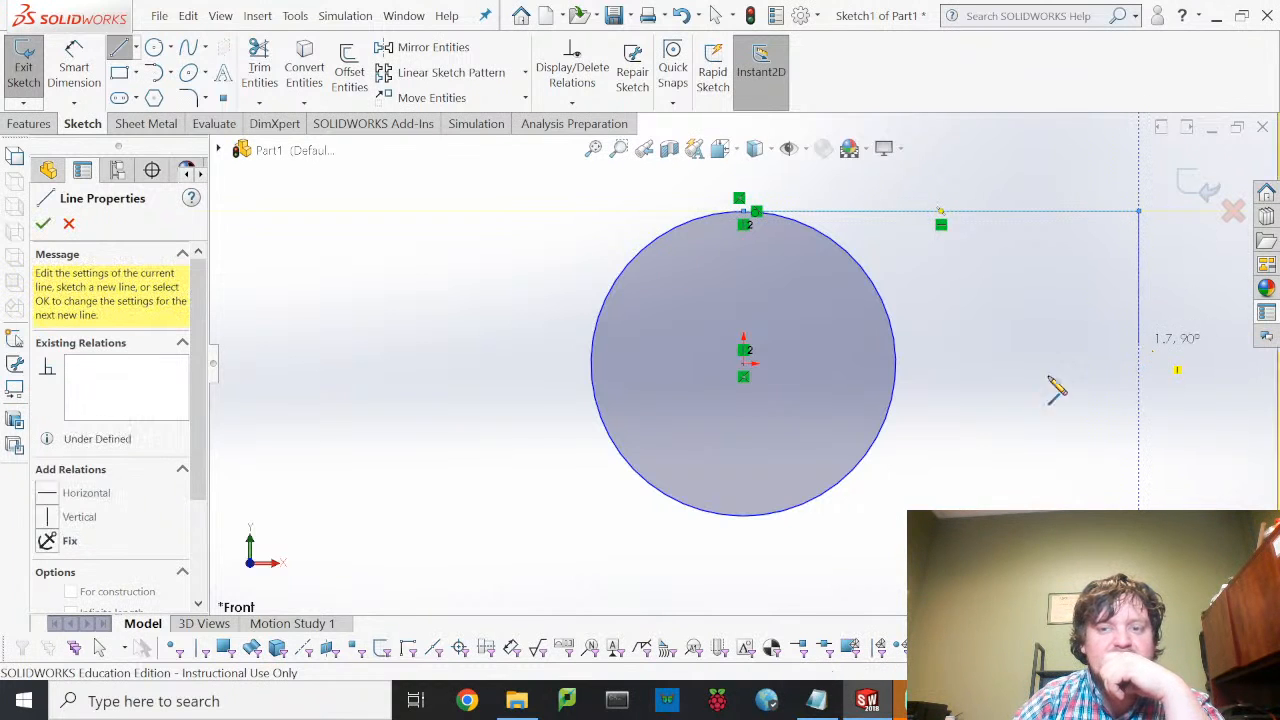
click(808, 500)
key(Escape)
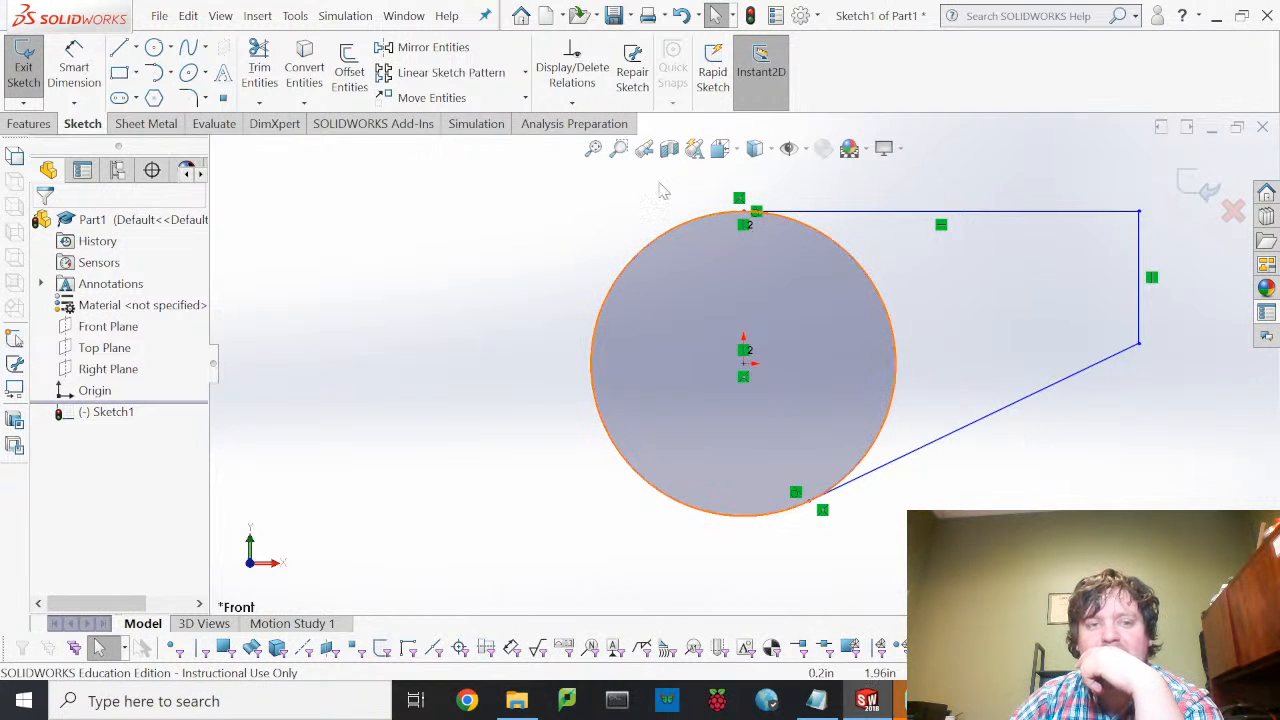
- Trim away the part of the circle between the two connecting lines to leave one closed teardrop-shaped profile
click(259, 60)
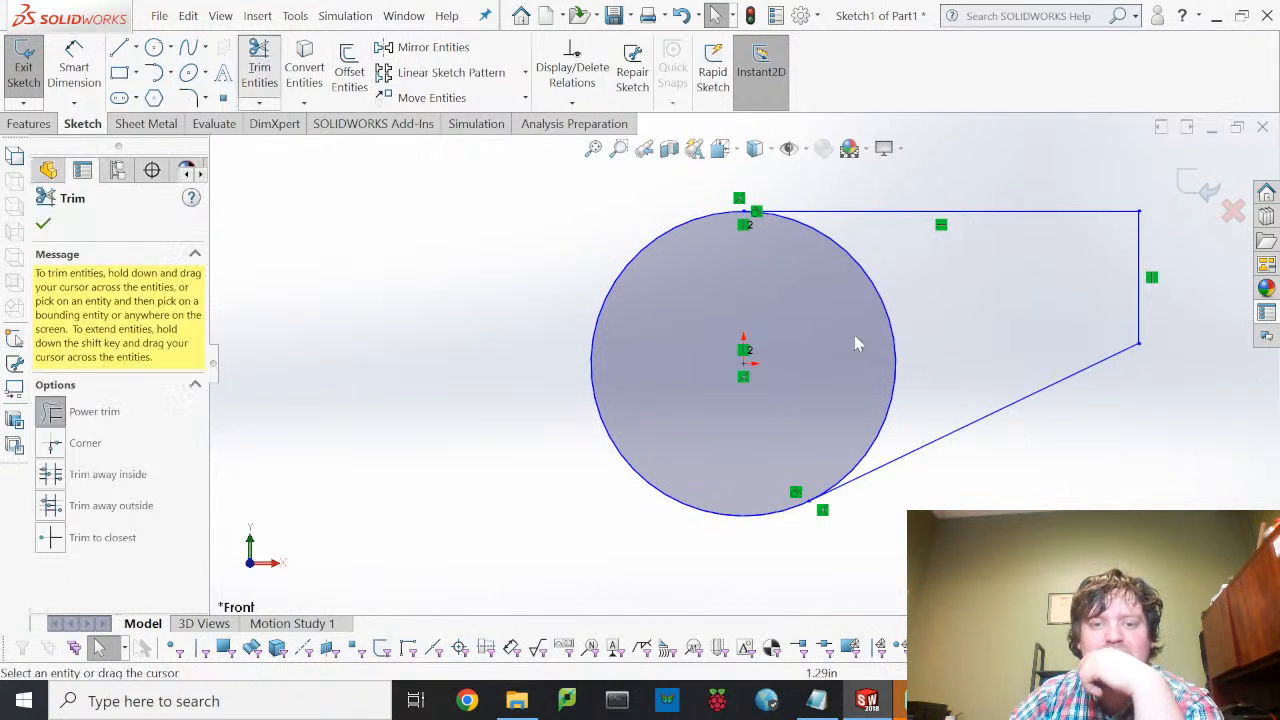
drag(857, 362, 948, 348)
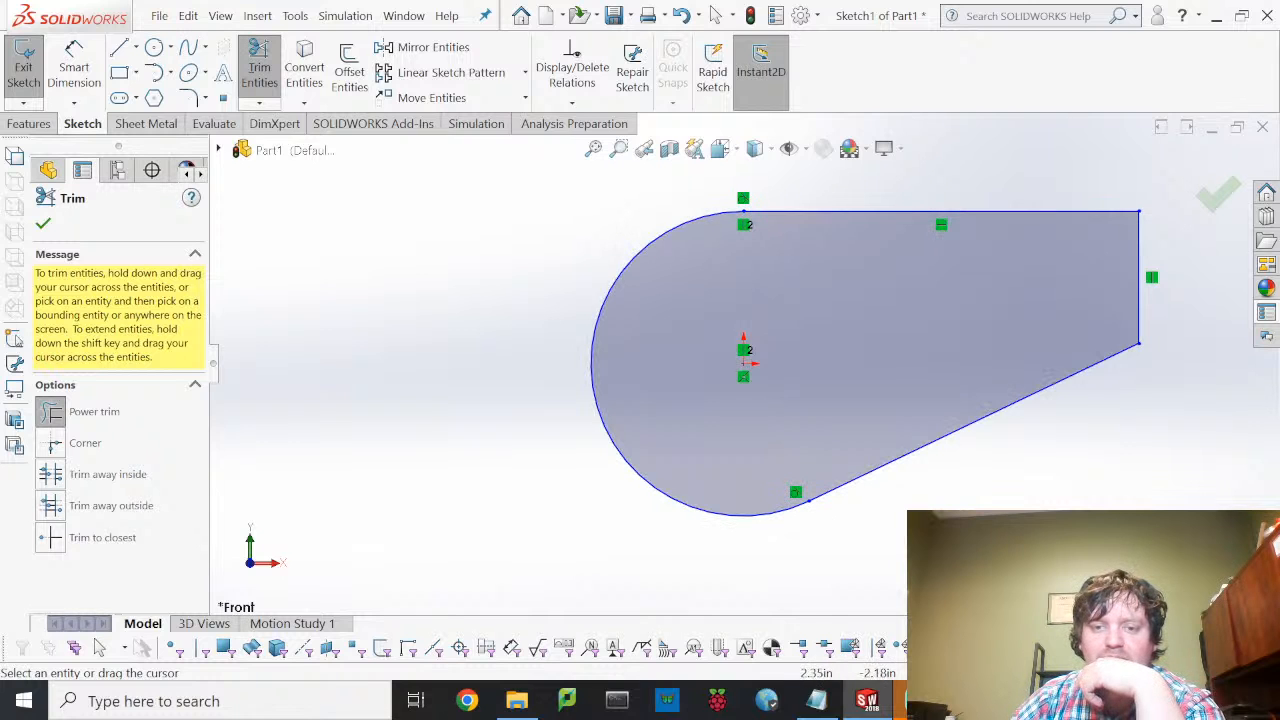
click(268, 62)
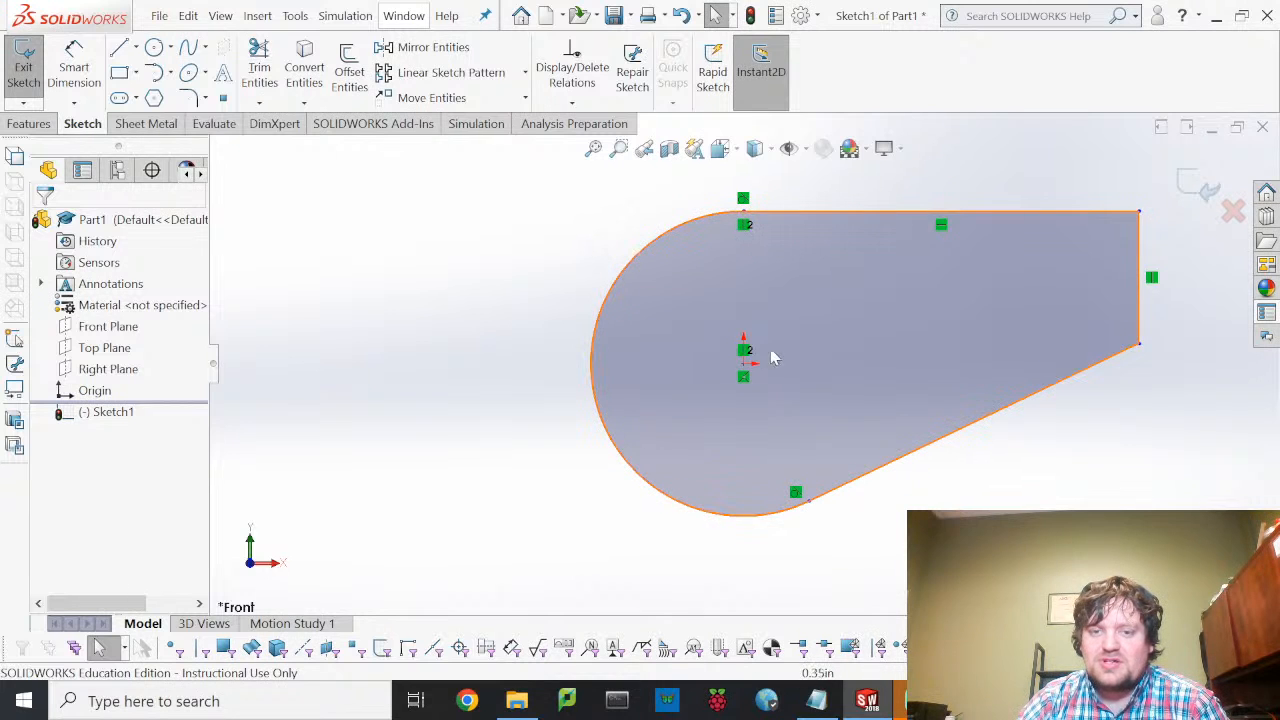
click(745, 222)
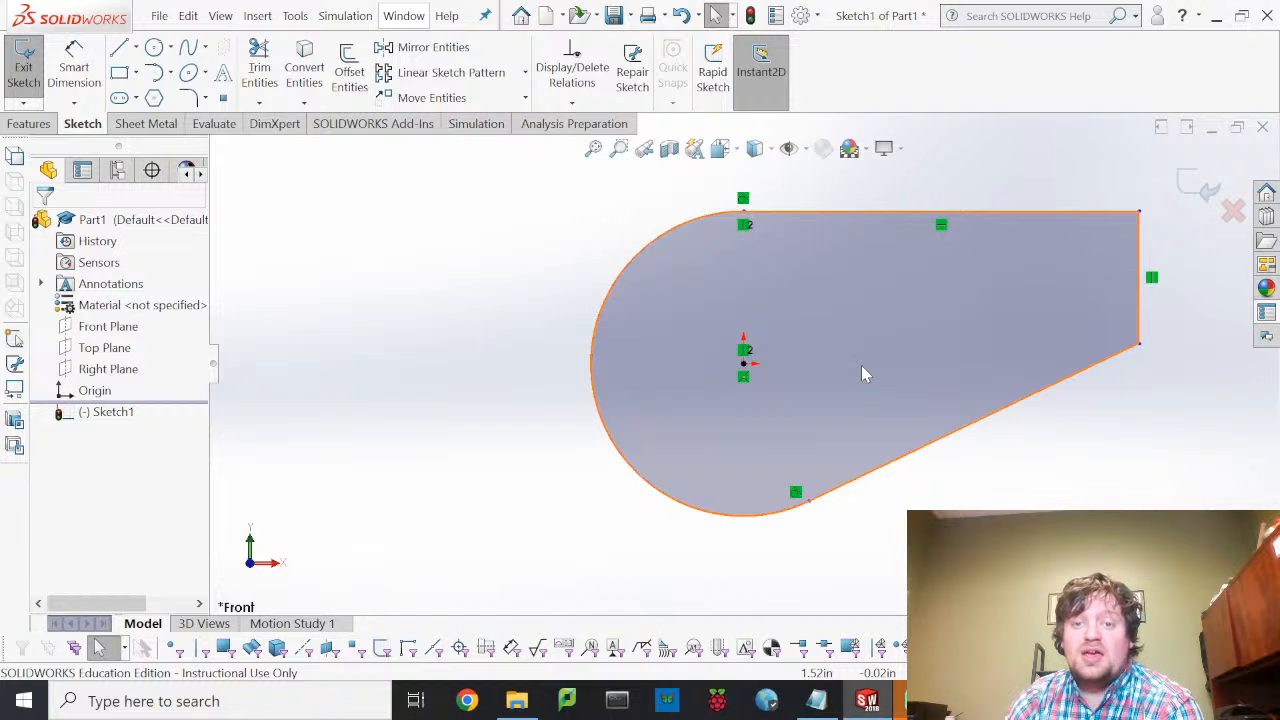
- Dimension the radius of the profile's large arc as 8.25 in
click(74, 60)
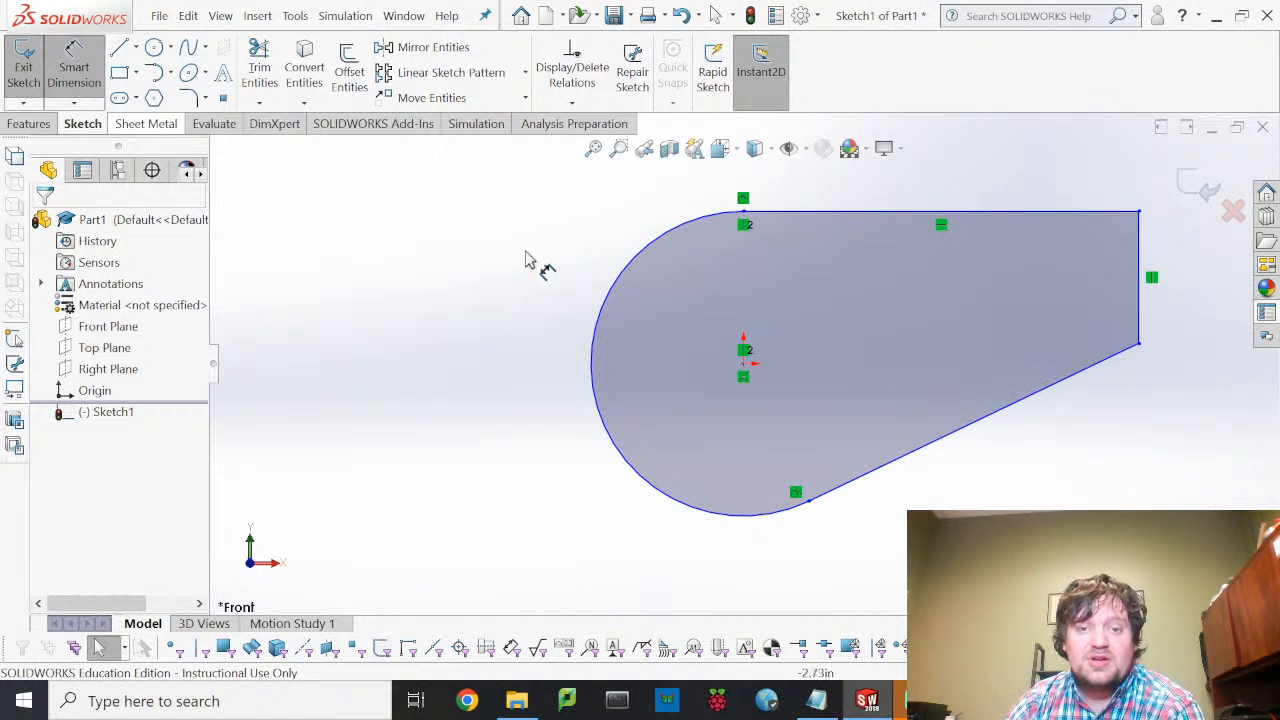
click(597, 332)
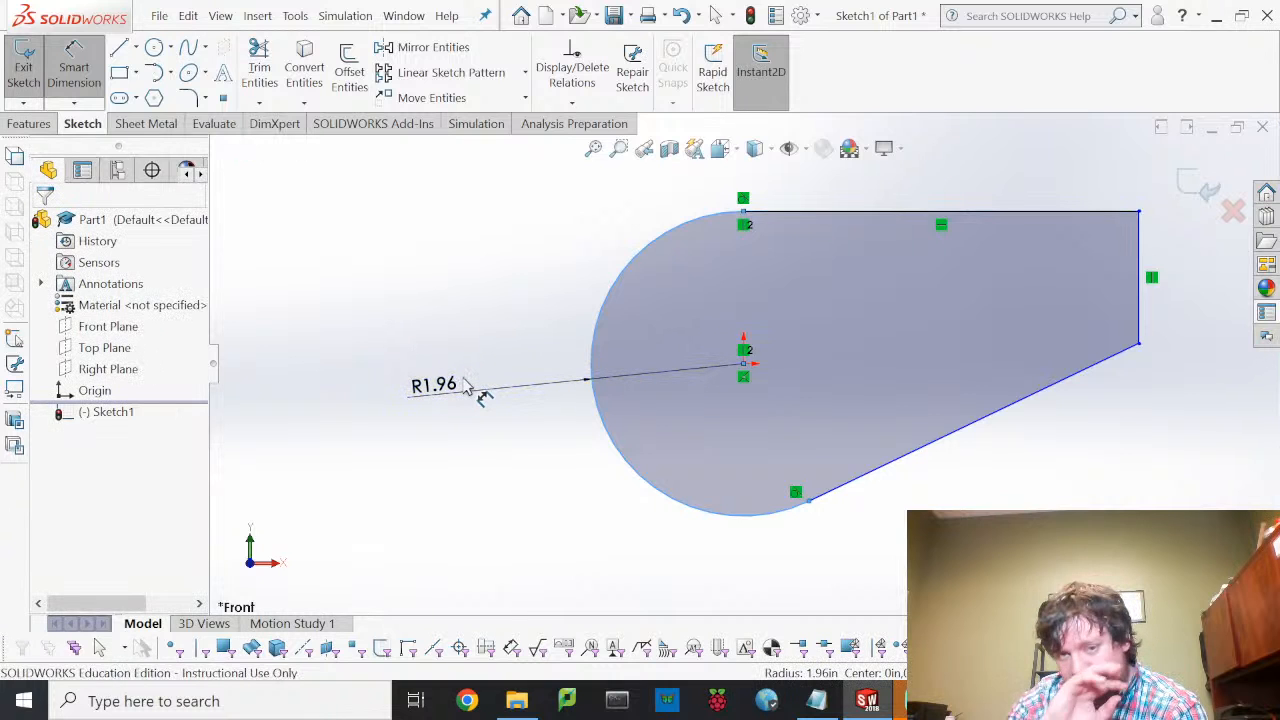
click(466, 388)
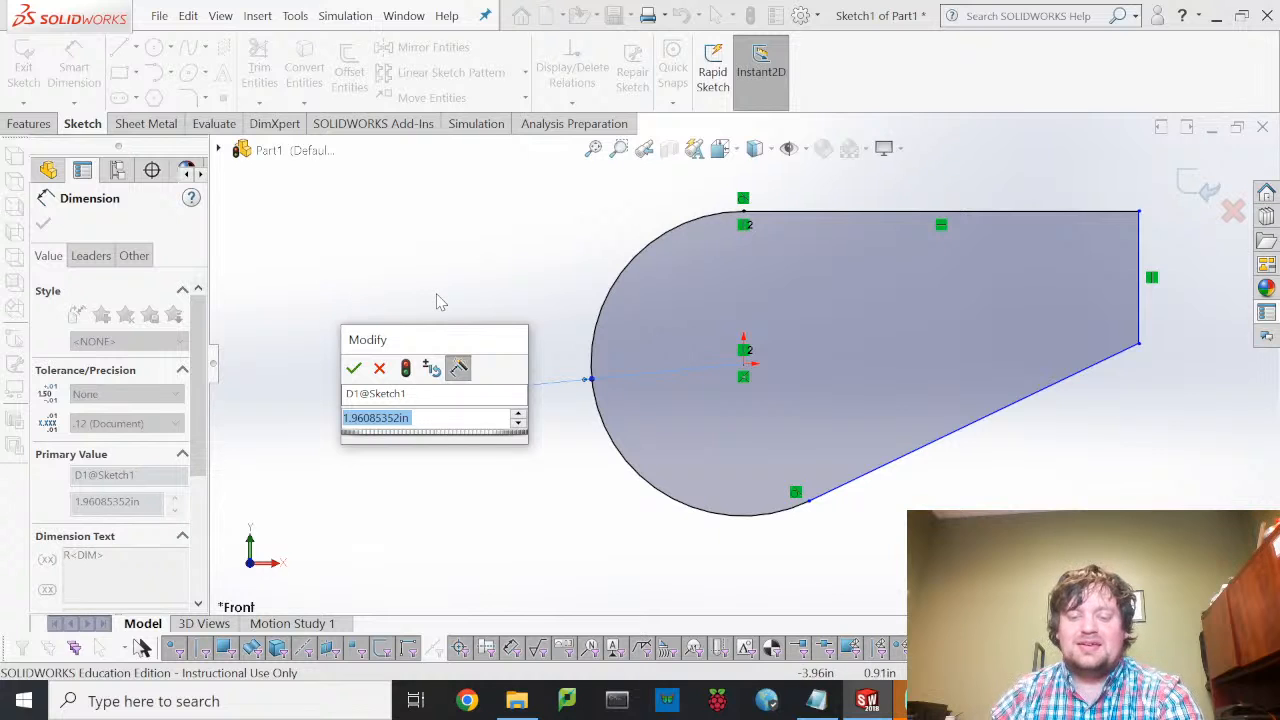
text(8.25)
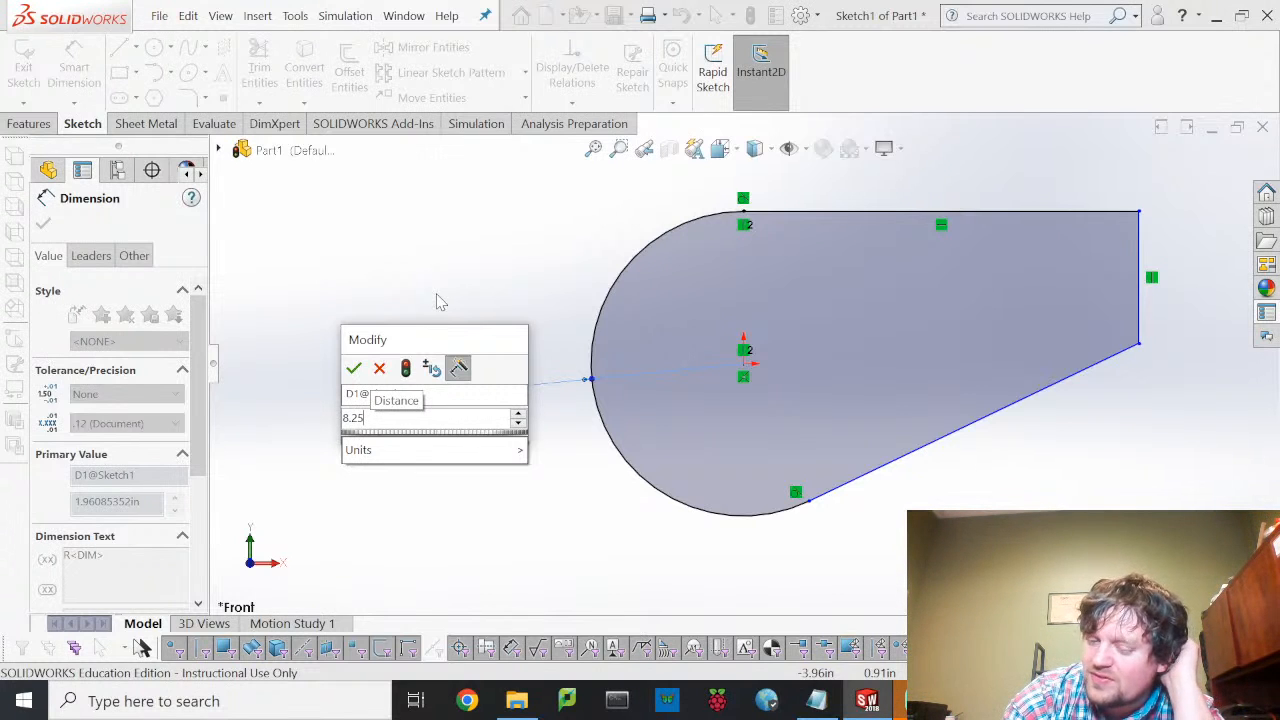
key(Return)
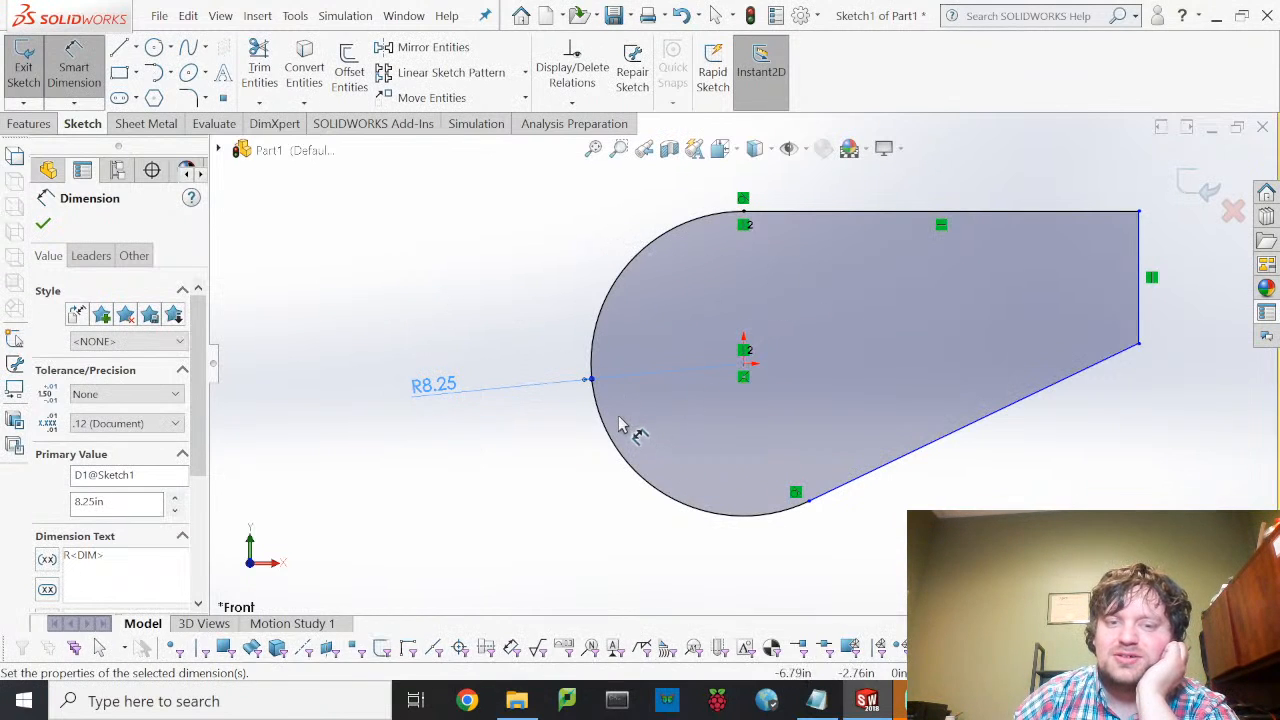
key(Escape)
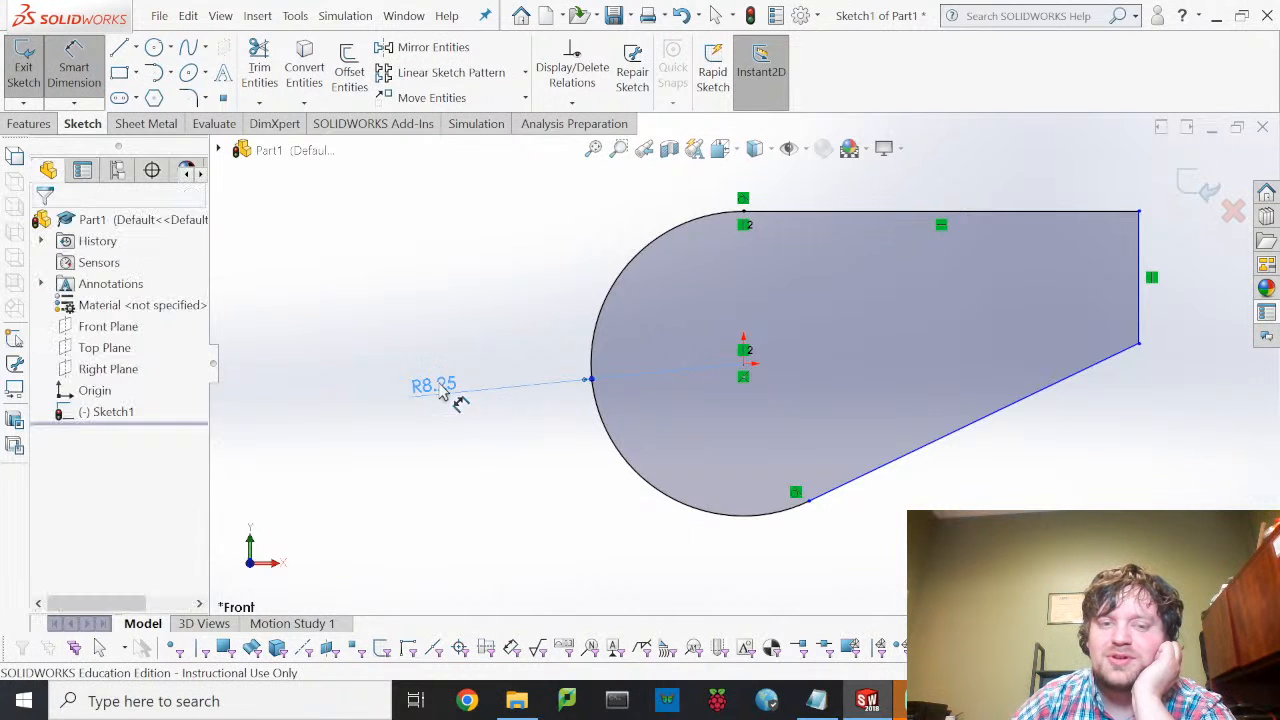
- Set the large arc's radius to 4.125 in
double_click(465, 384)
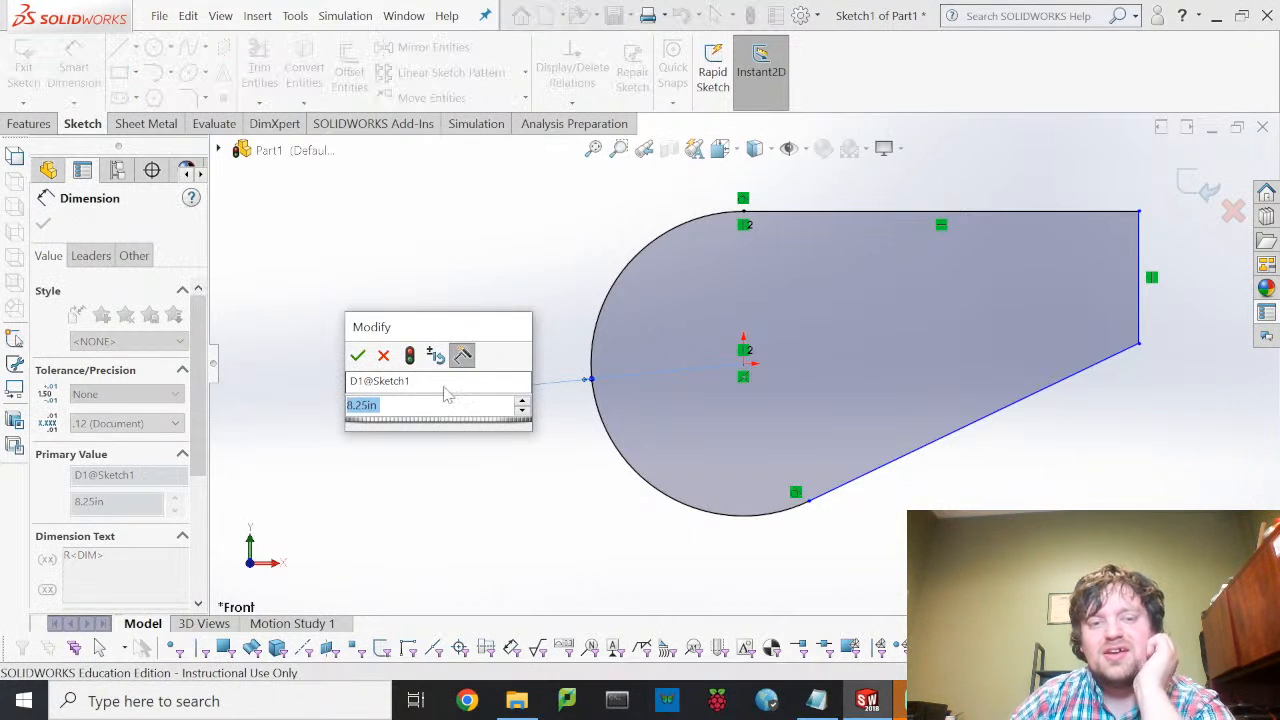
text(4.125)
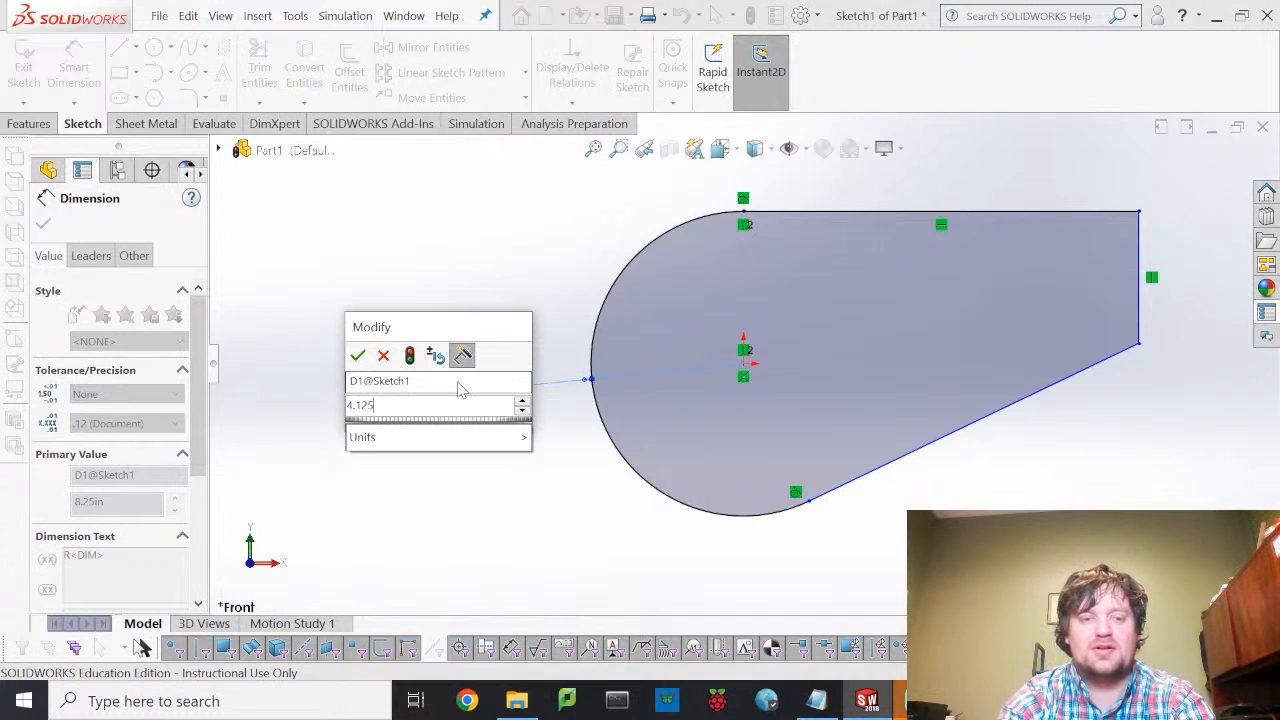
key(Return)
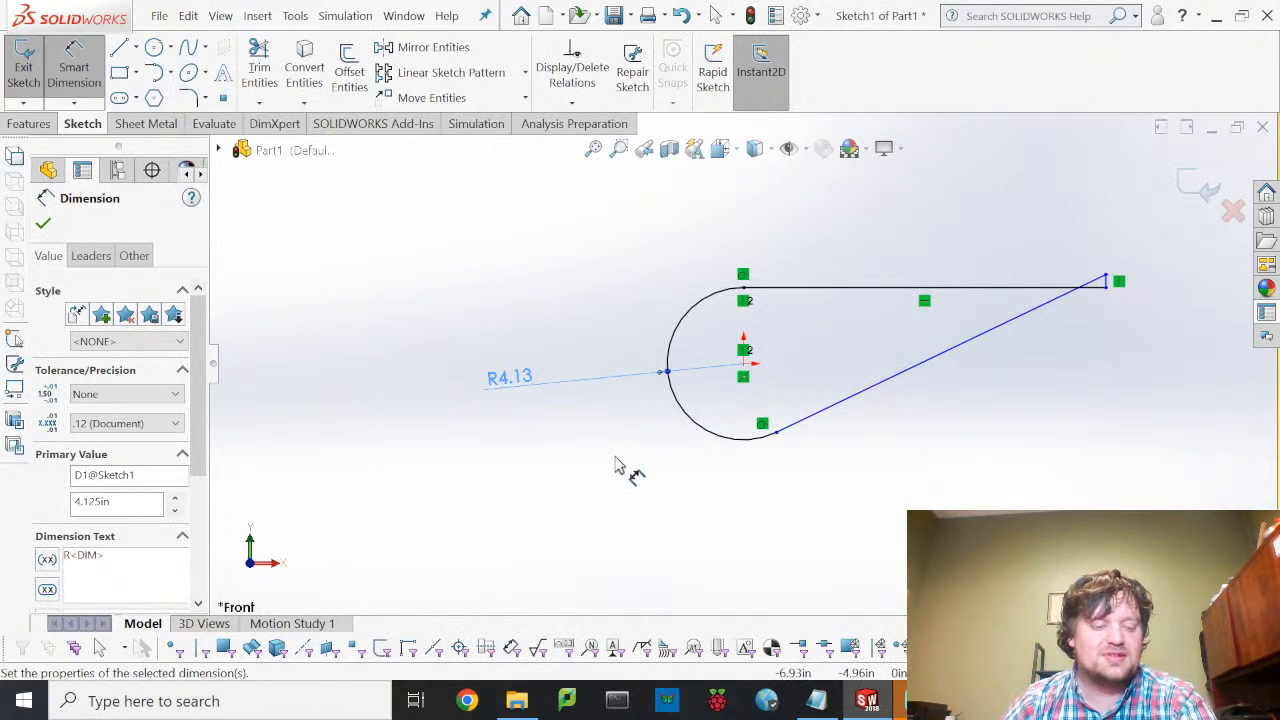
- Undo the radius changes and the arc's radius dimension to restore the undimensioned profile
key(Escape)
key(ctrl+z)
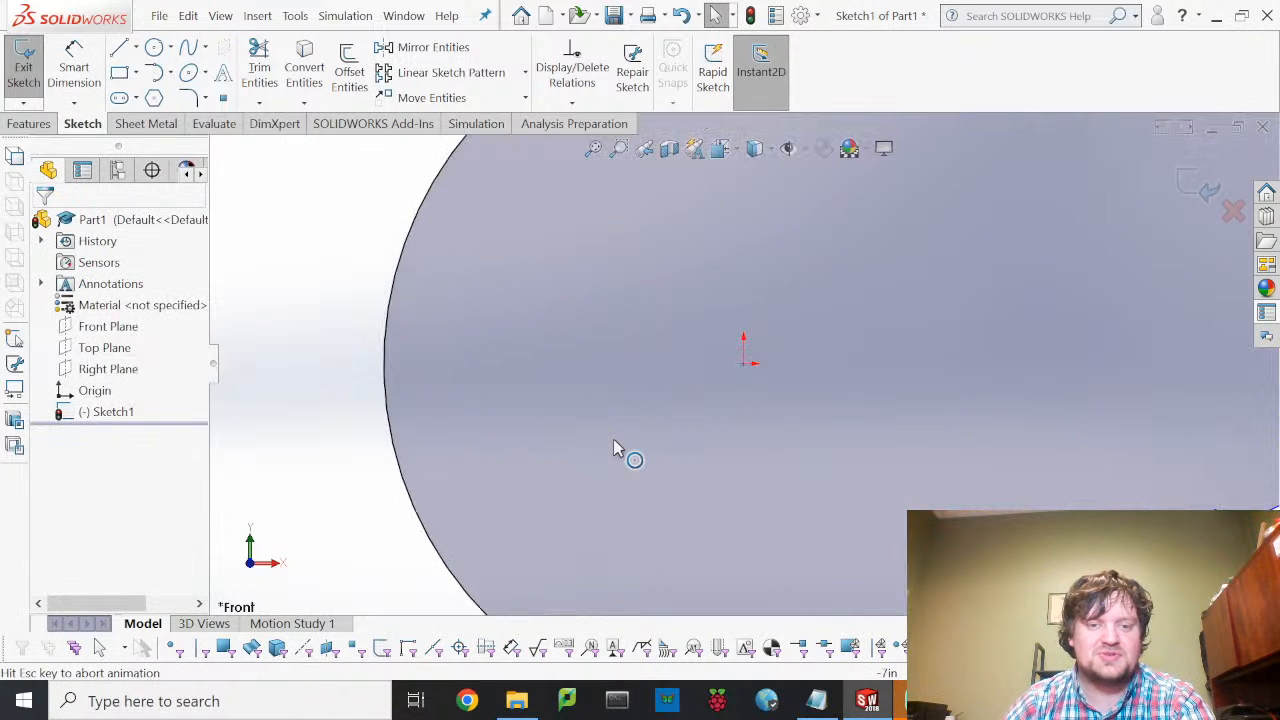
scroll(741, 405, down, 2)
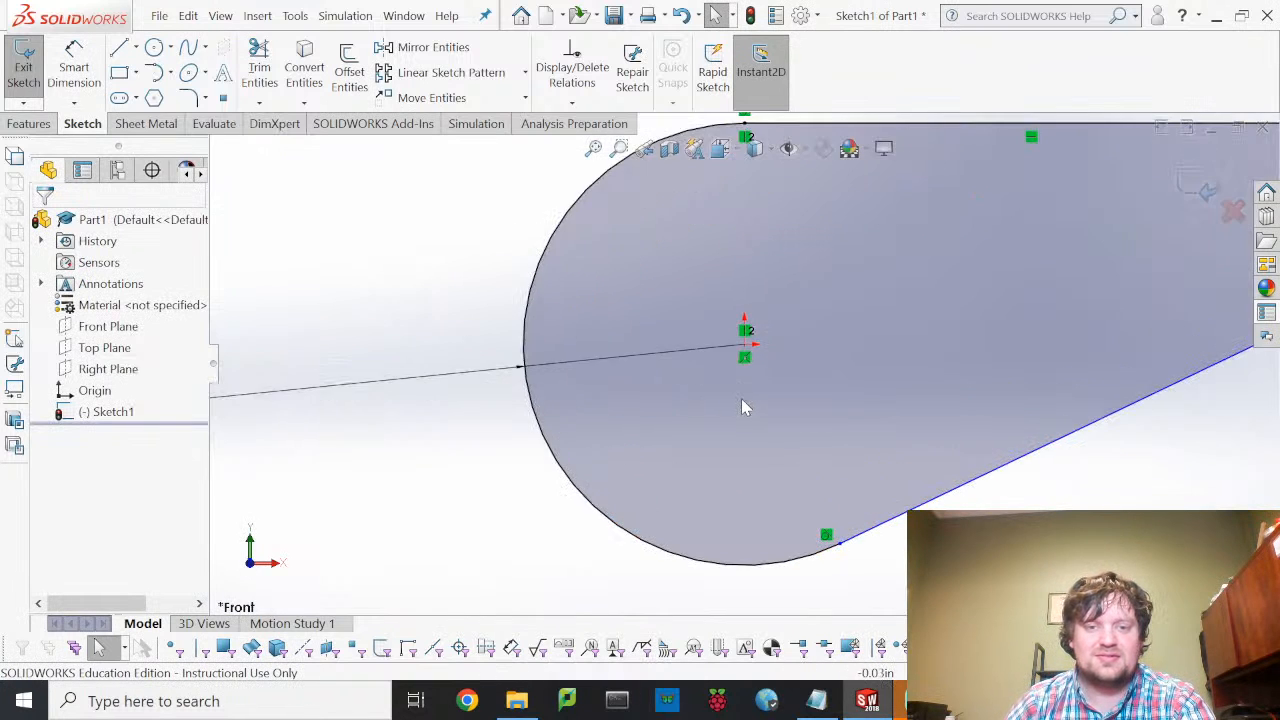
scroll(741, 405, up, 3)
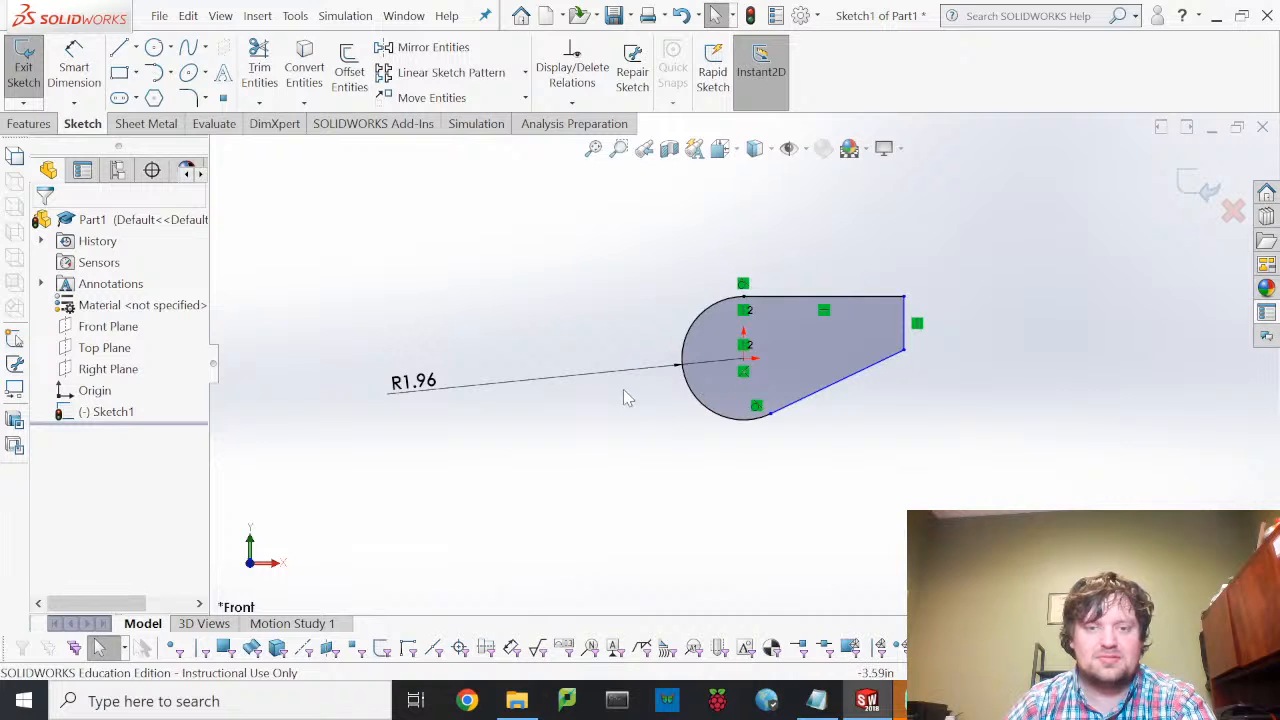
key(ctrl+z)
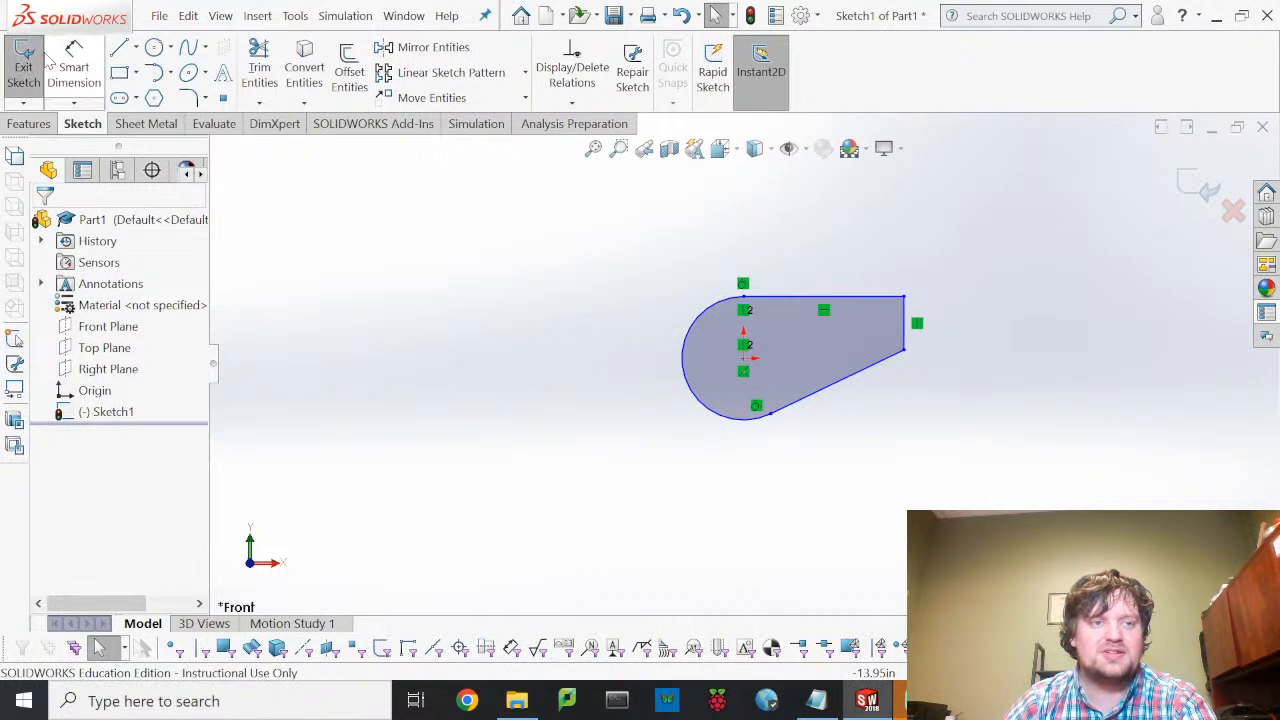
- Dimension the radius of the profile's large arc as 4.125 in
click(74, 65)
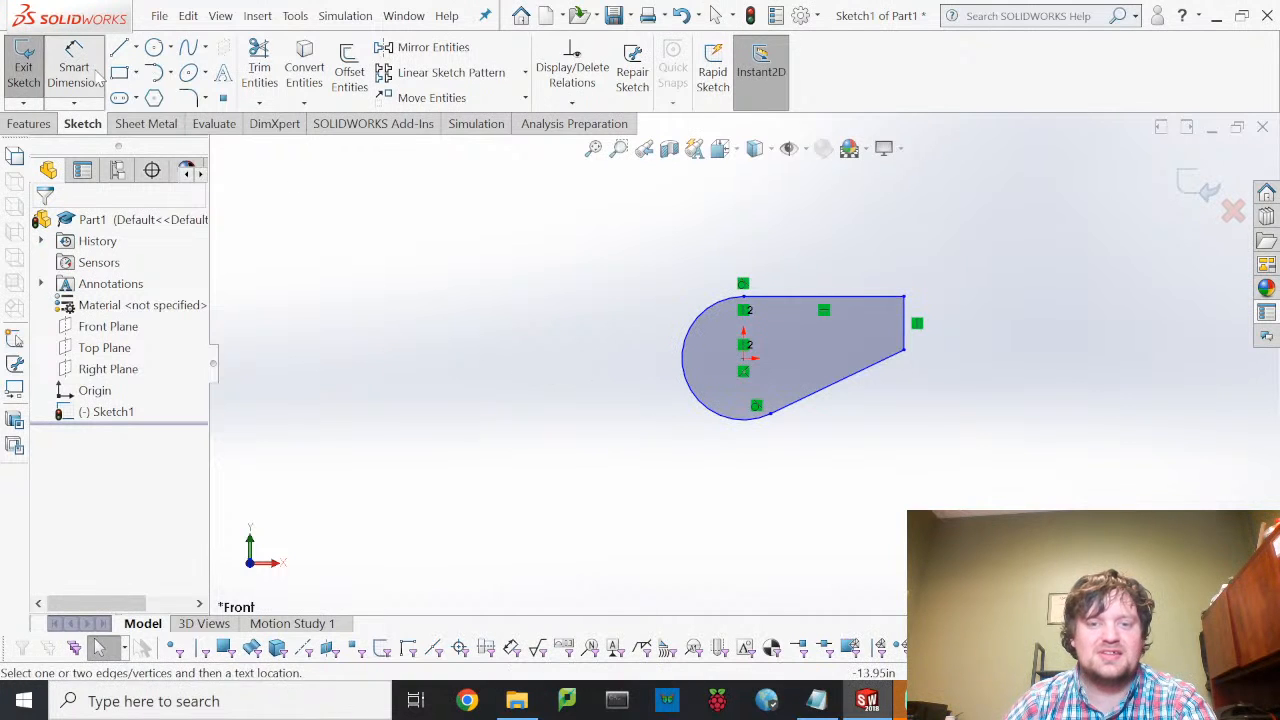
click(688, 390)
click(585, 355)
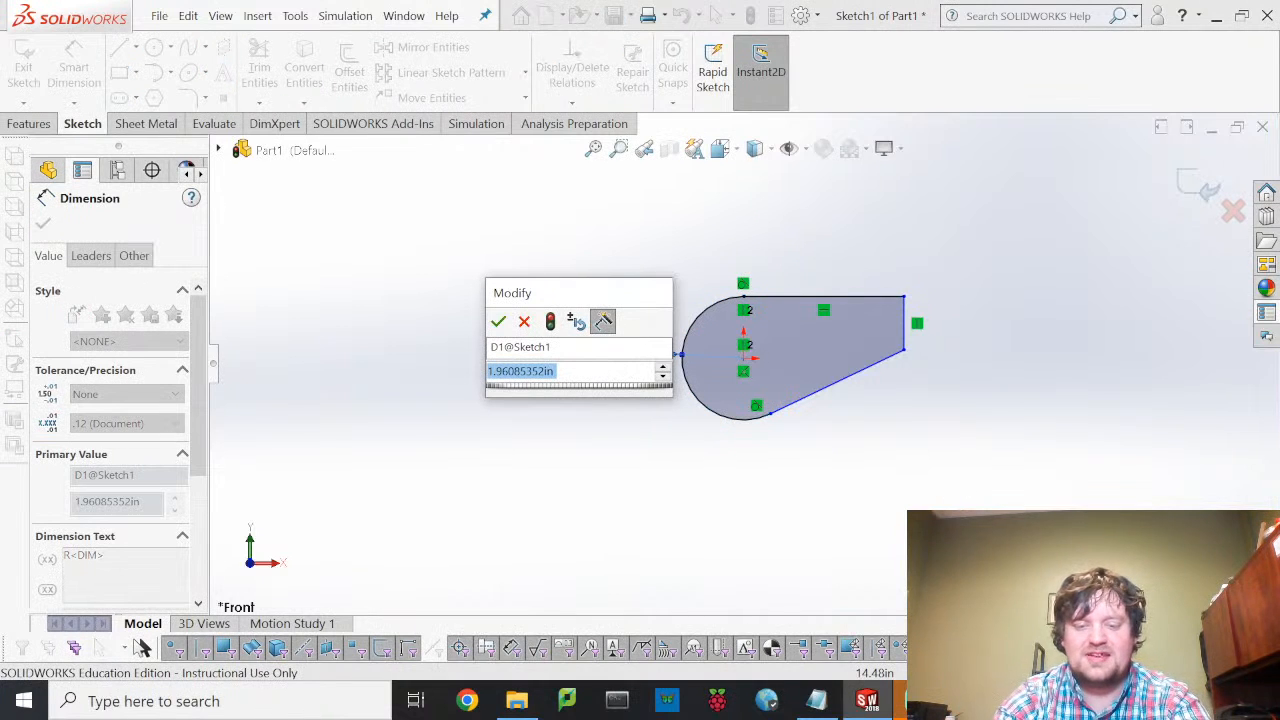
text(4.13)
key(Return)
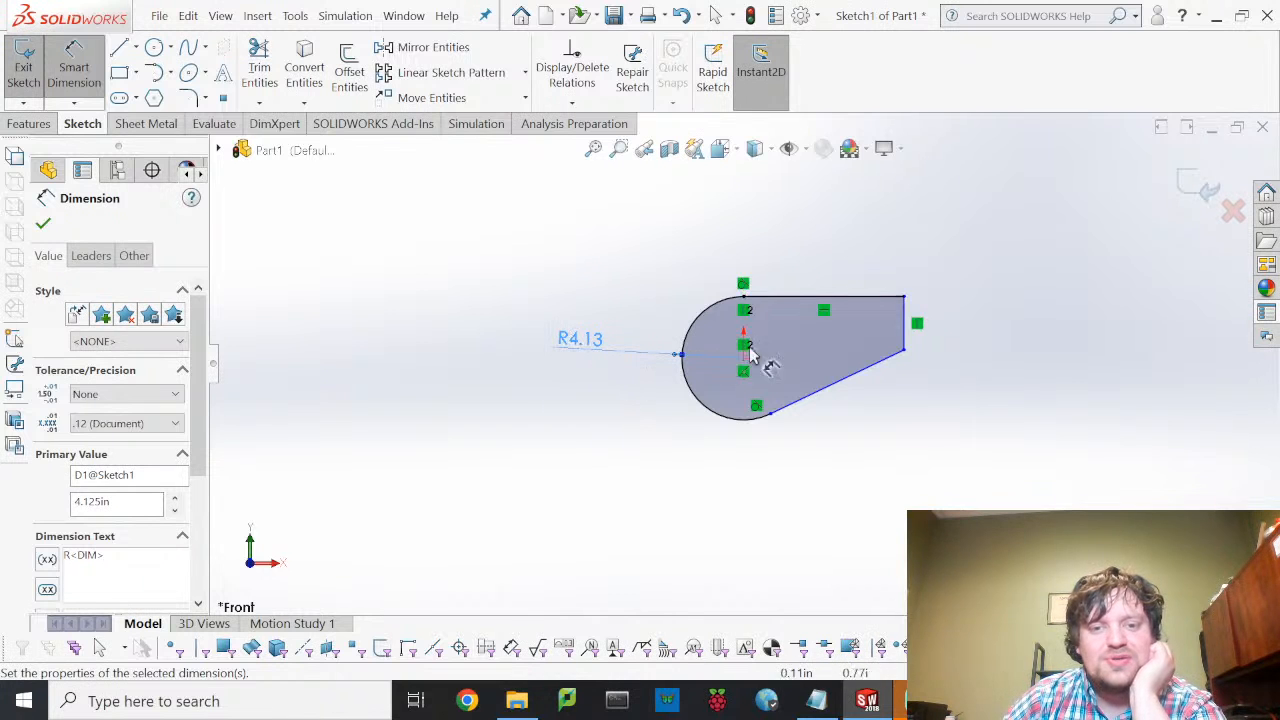
- Dimension the profile's upper horizontal line as 10 in
scroll(843, 356, up, 2)
scroll(733, 369, down, 2)
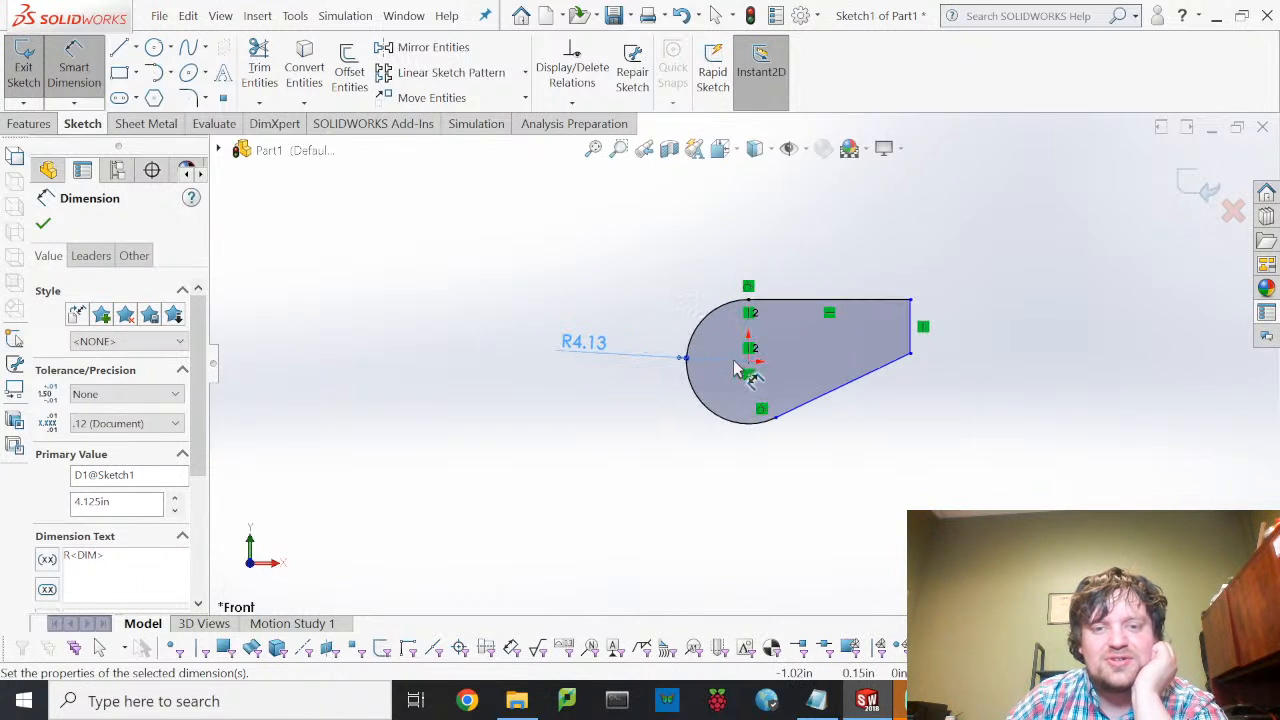
scroll(735, 370, down, 1)
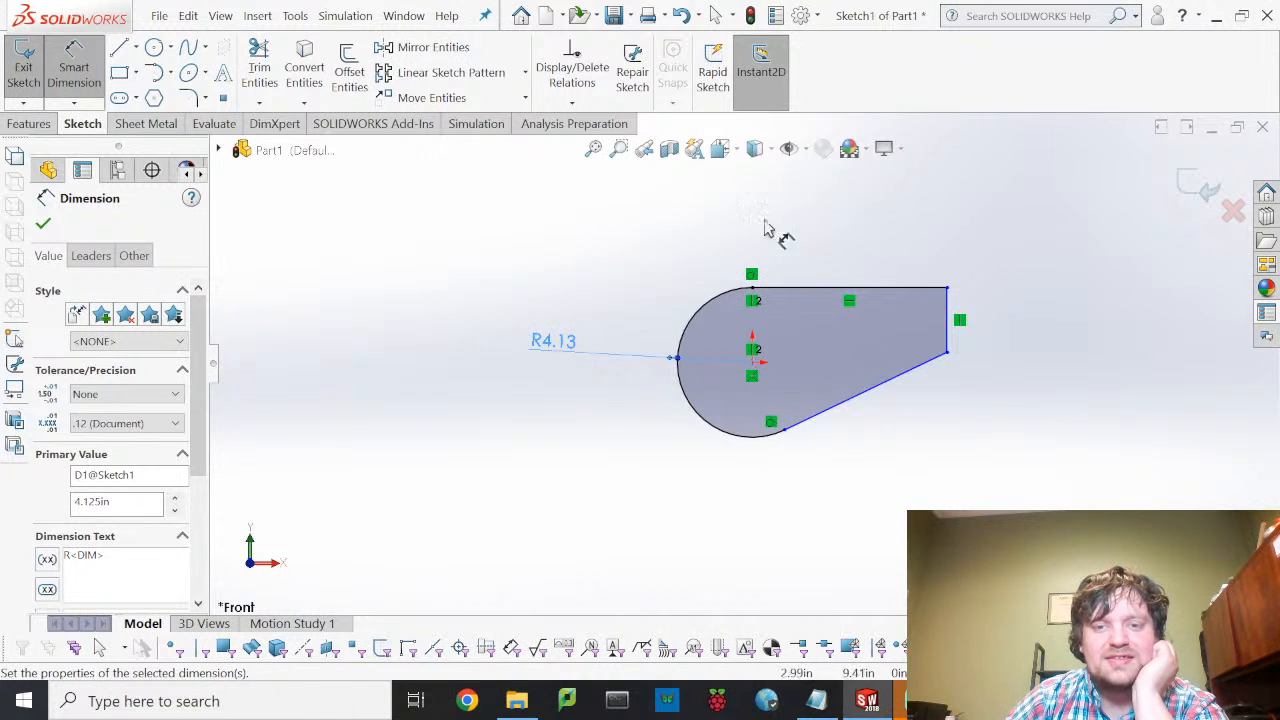
click(90, 70)
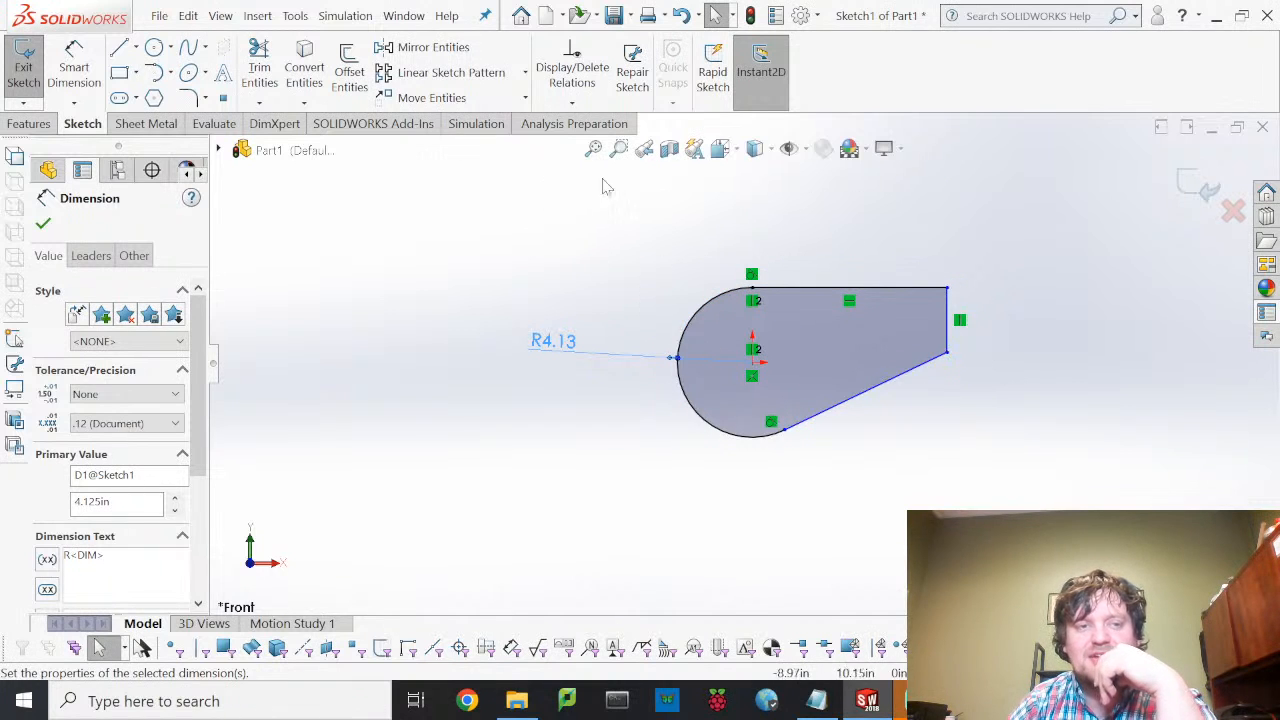
click(98, 64)
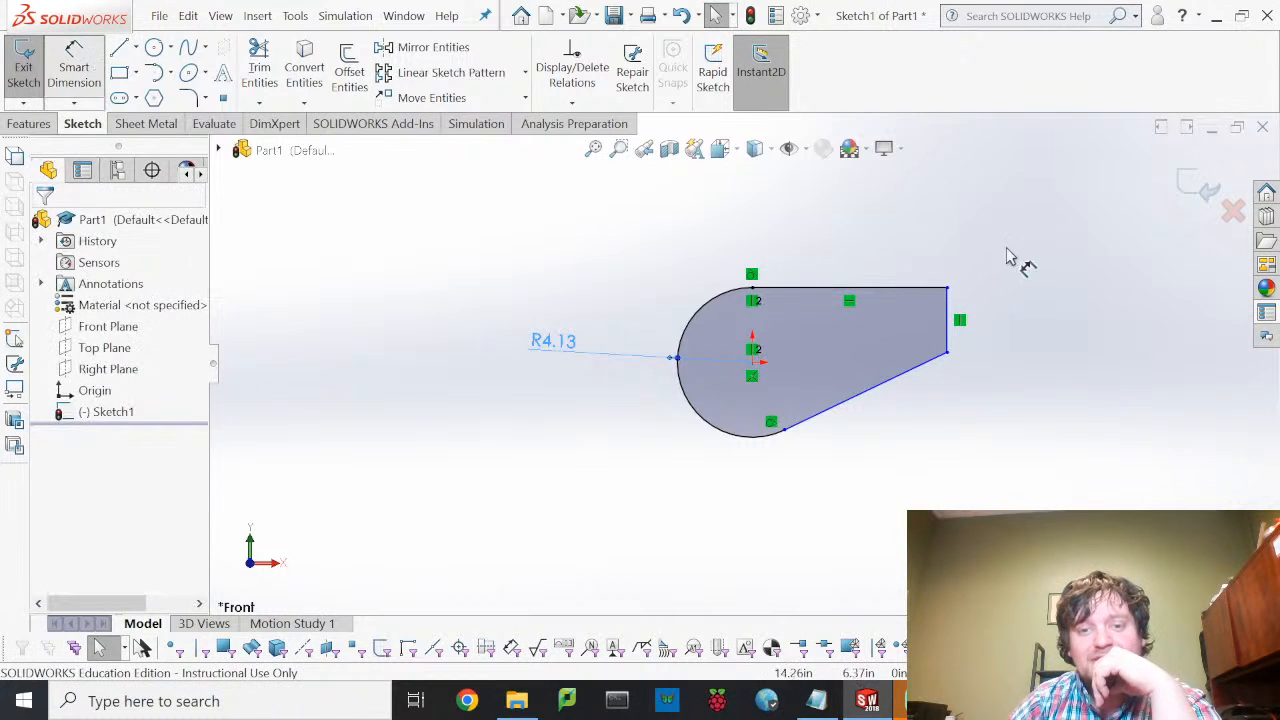
click(884, 289)
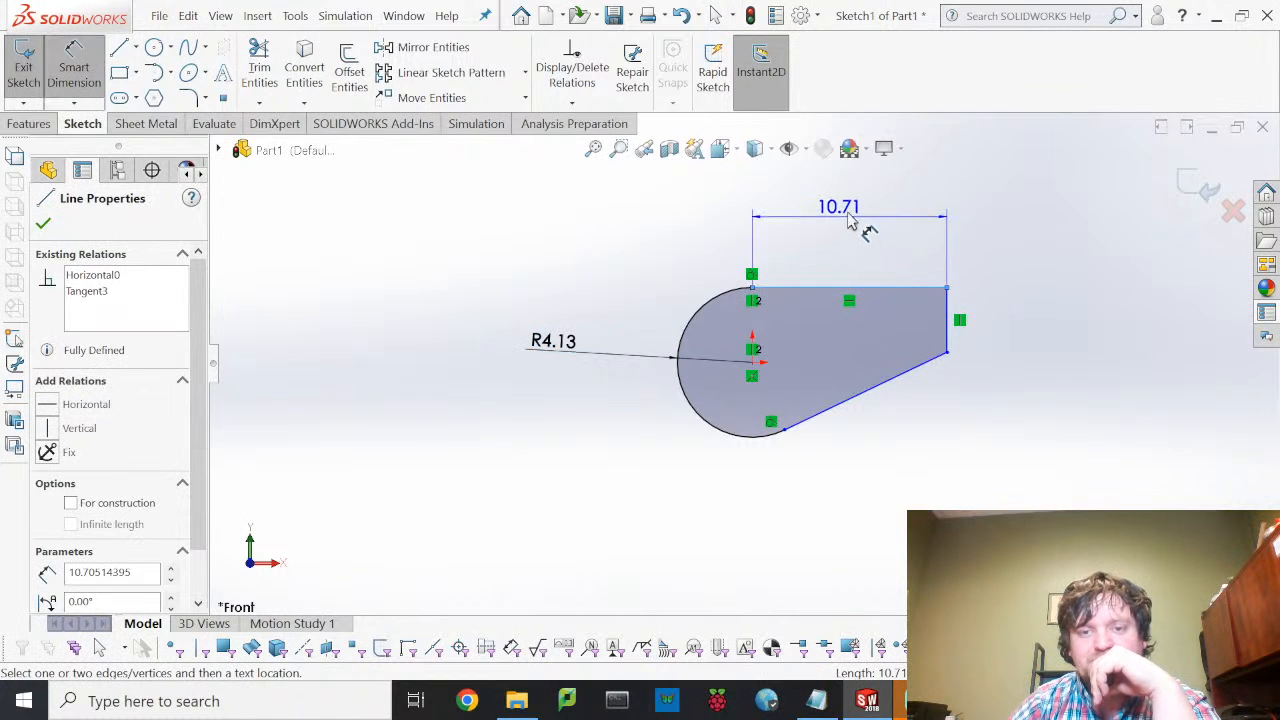
click(860, 220)
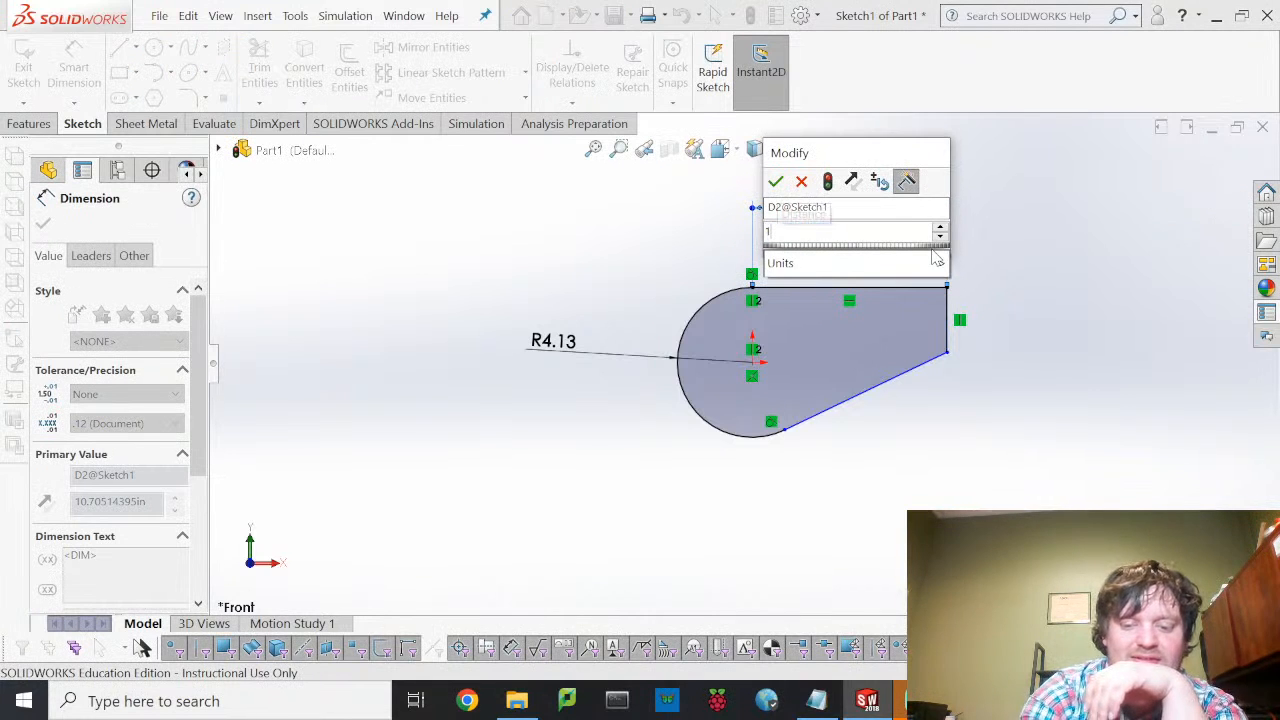
key(Return)
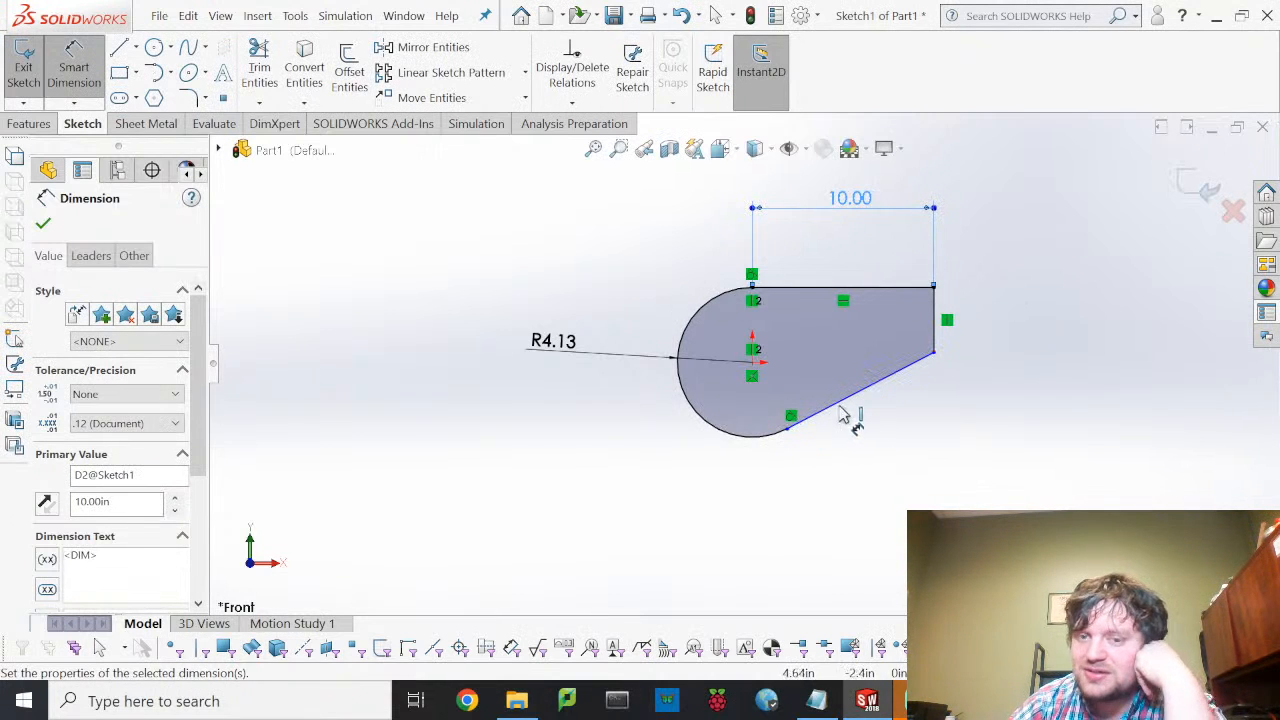
- Dimension the vertical end line as 4 in and exit the sketch
click(936, 338)
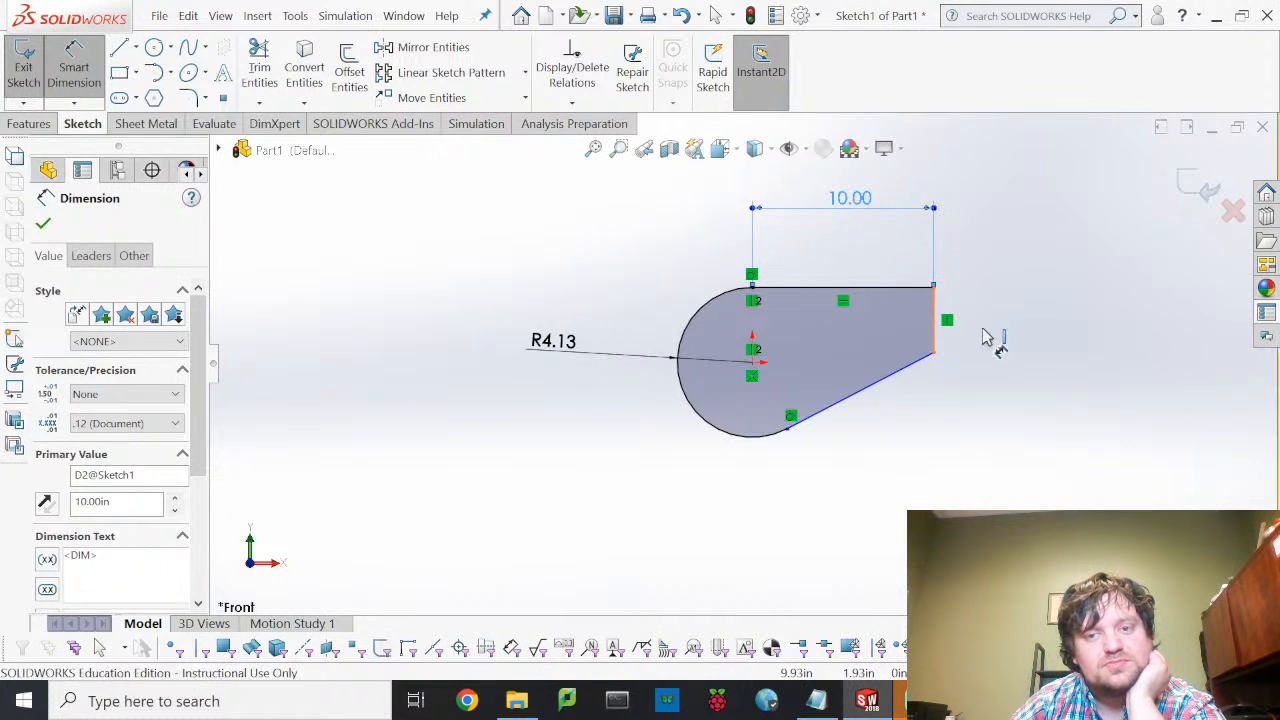
click(1005, 337)
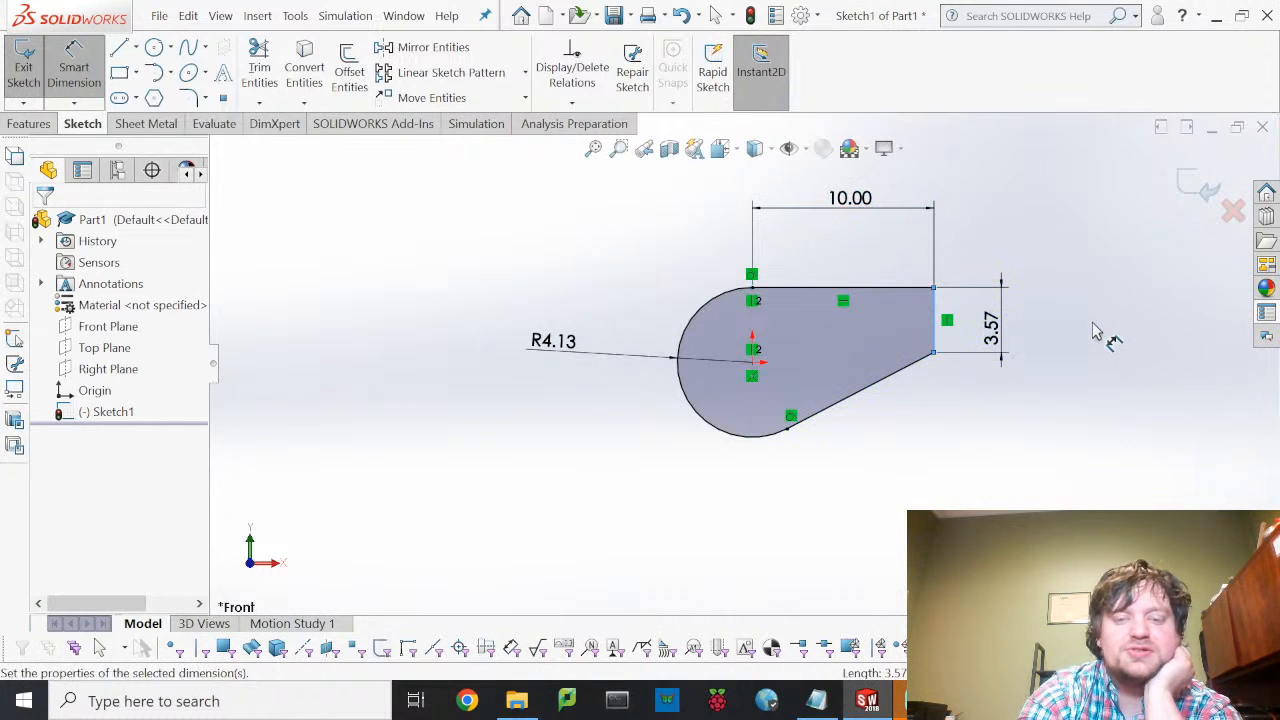
text(4)
key(Return)
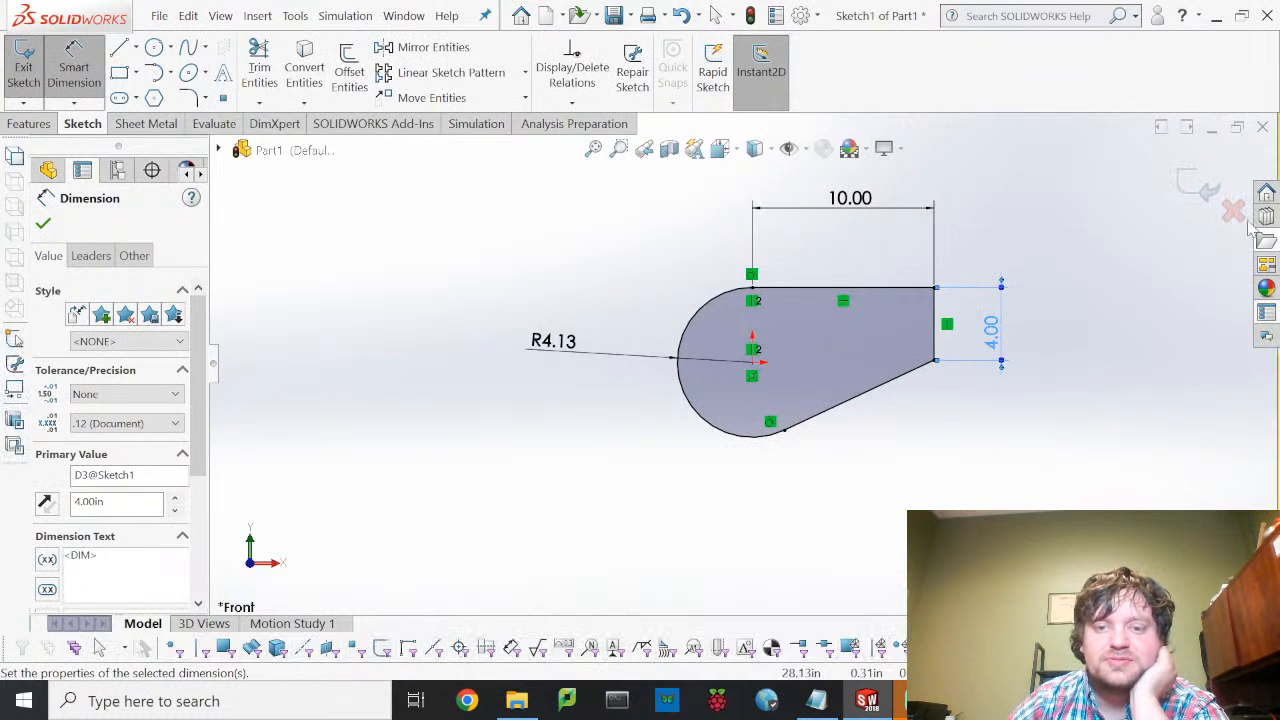
click(24, 60)
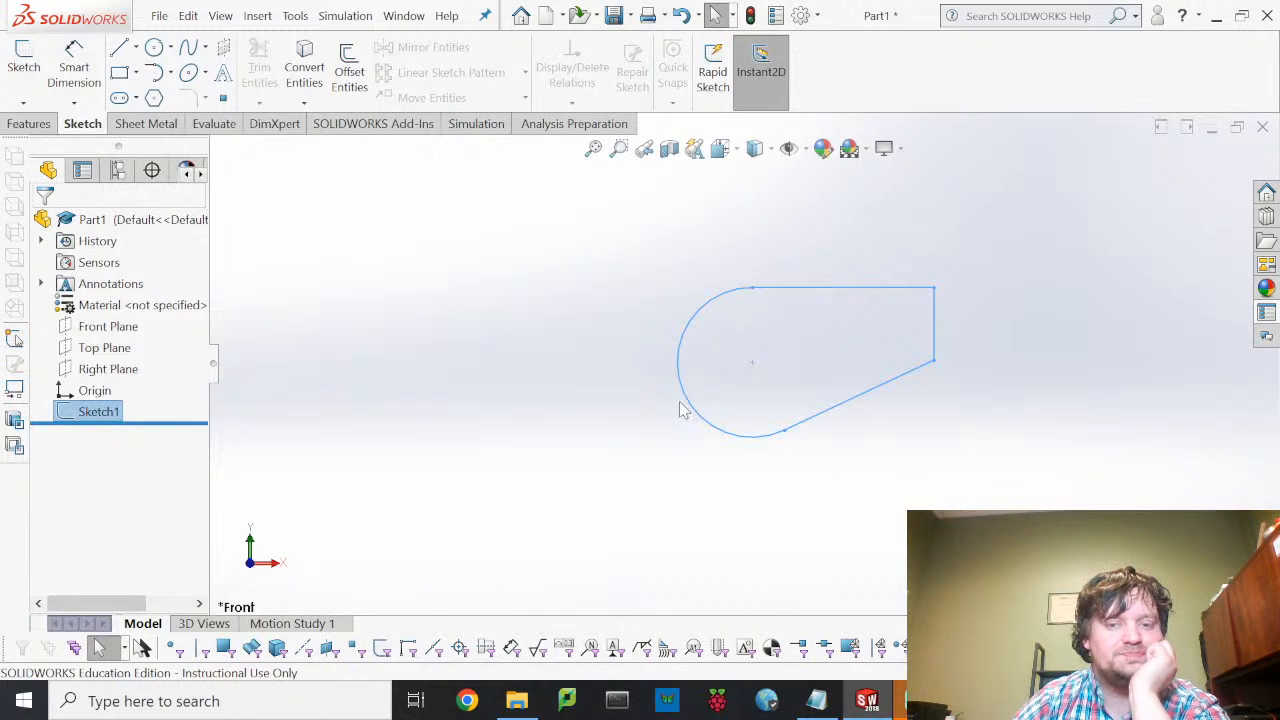
- Extrude the teardrop-shaped profile as a blind boss with a depth of 9.75 in
click(28, 123)
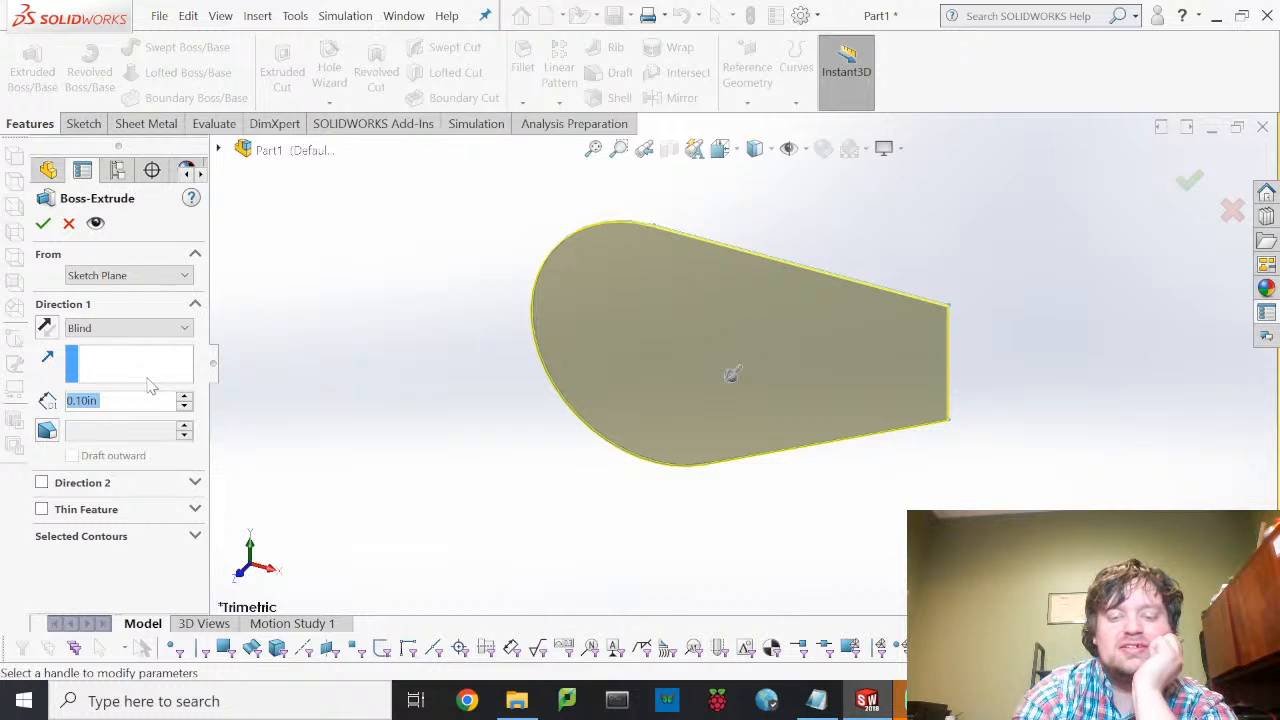
text(9.)
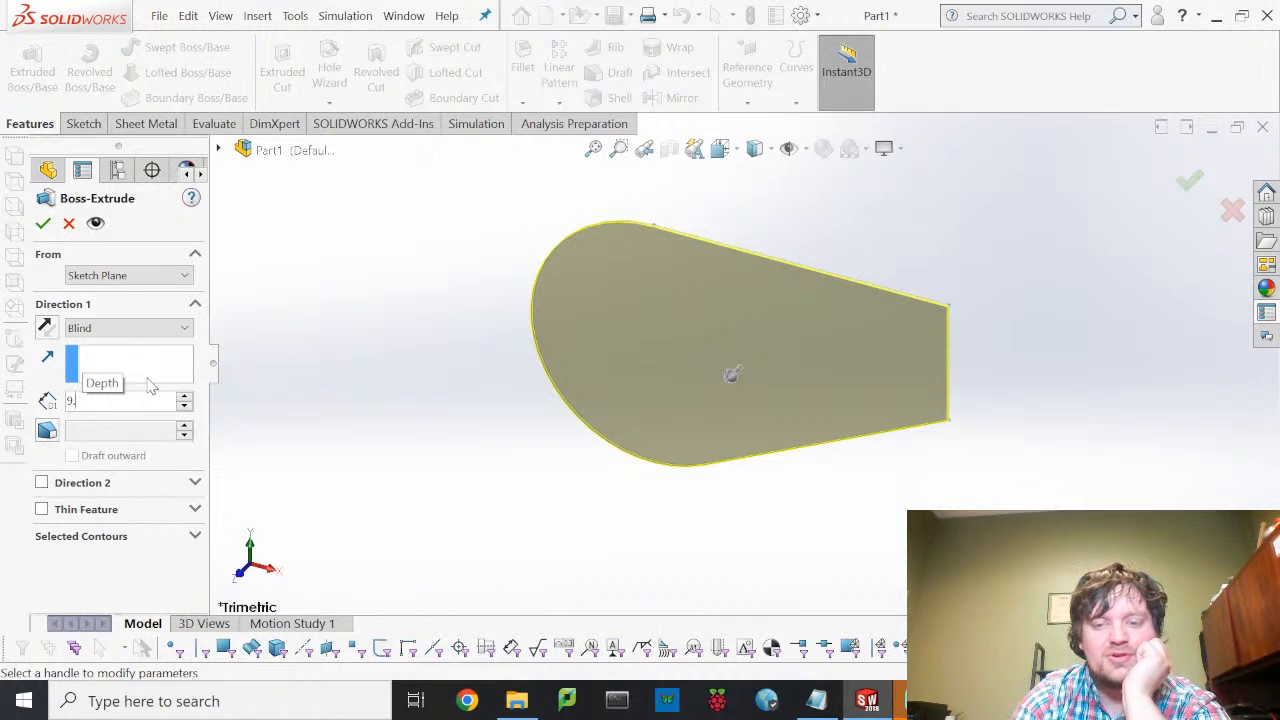
text(75)
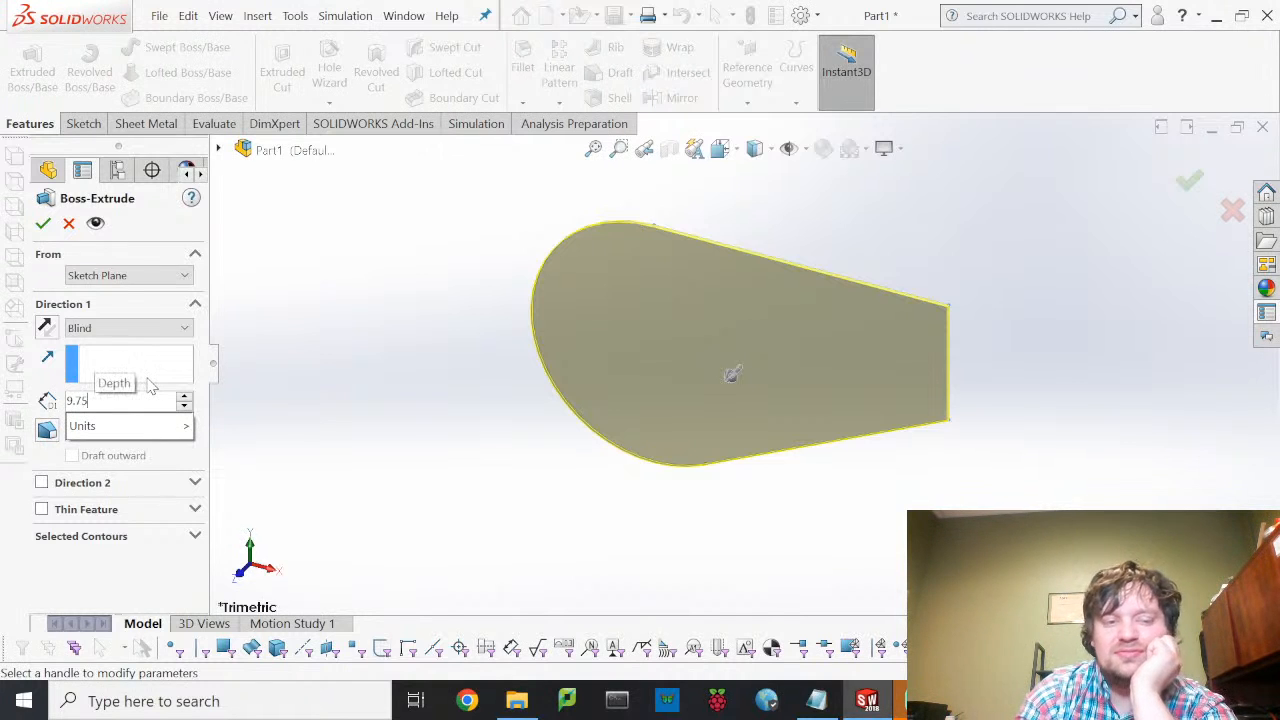
key(Return)
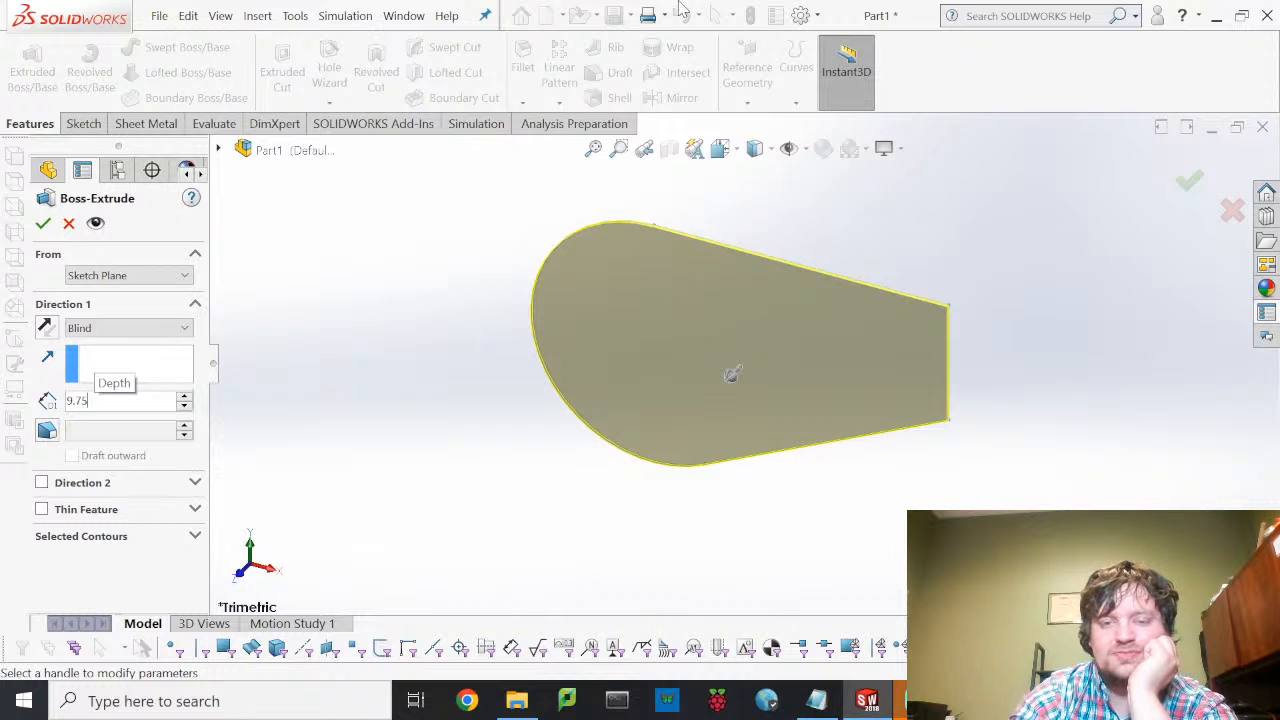
click(43, 222)
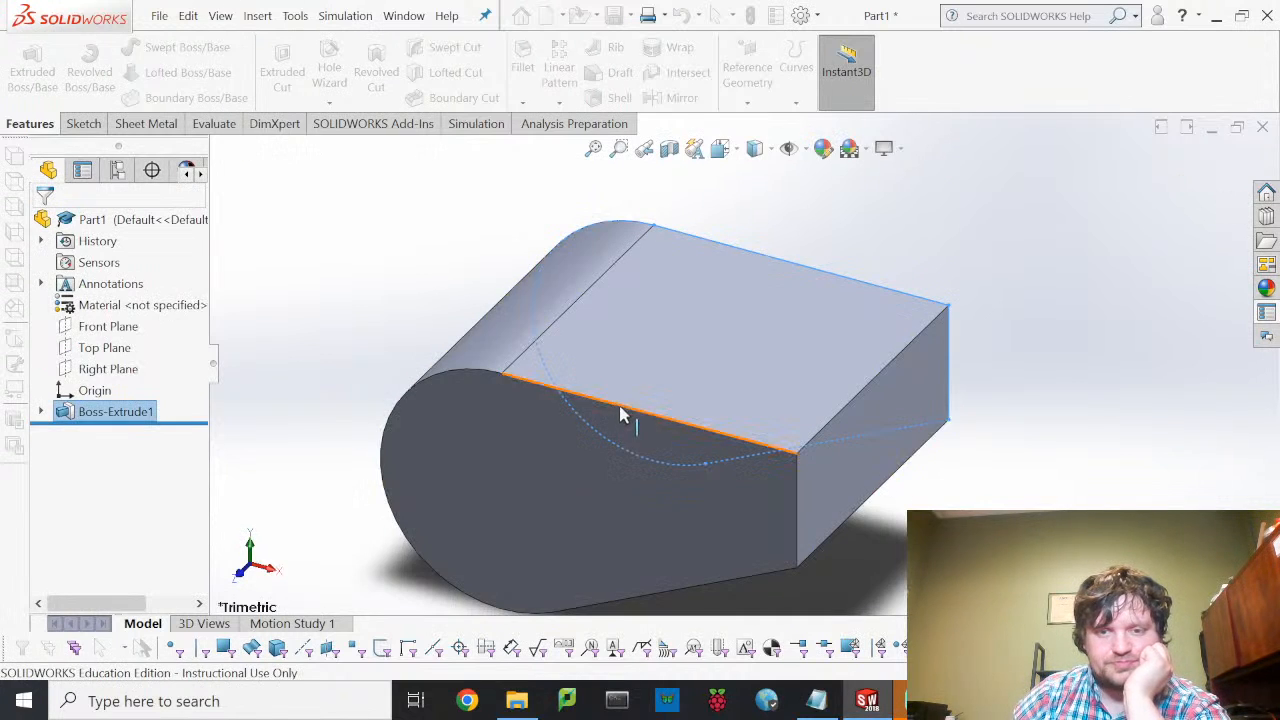
- Start a sketch on the flat top face of the extruded body
middle_drag(594, 466, 615, 438)
scroll(928, 352, up, 4)
middle_drag(994, 342, 894, 380)
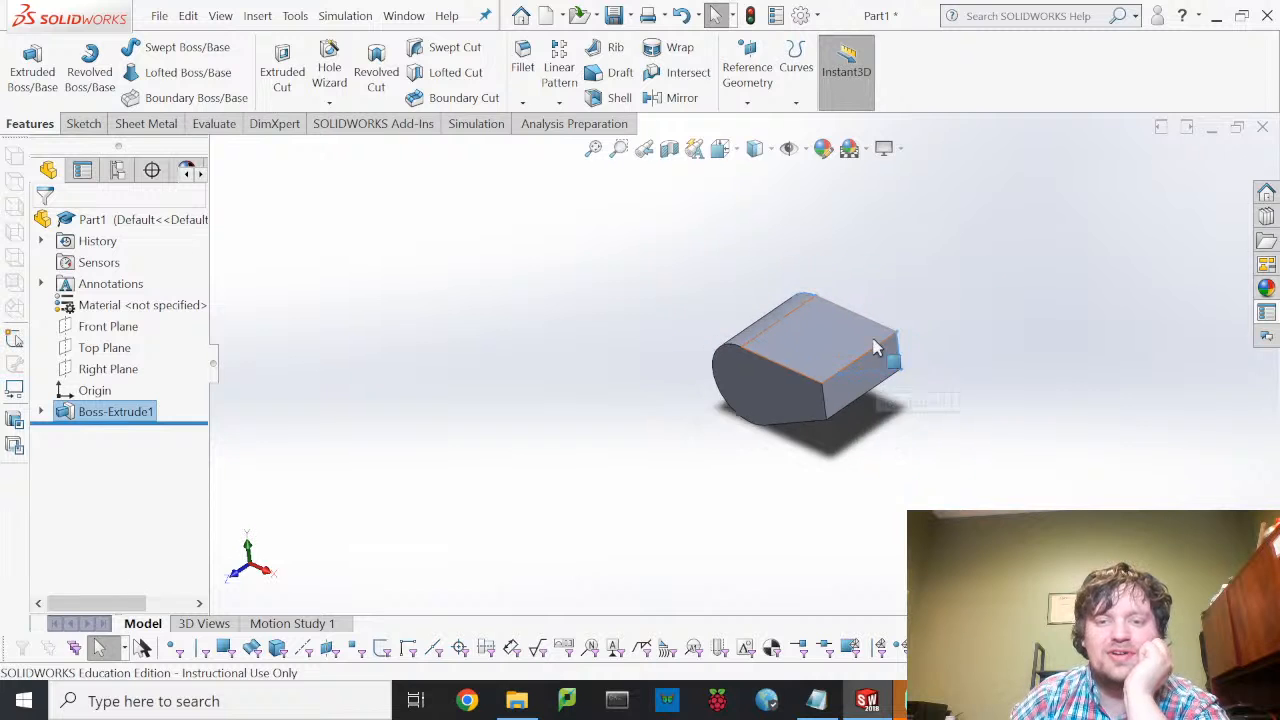
scroll(875, 347, down, 3)
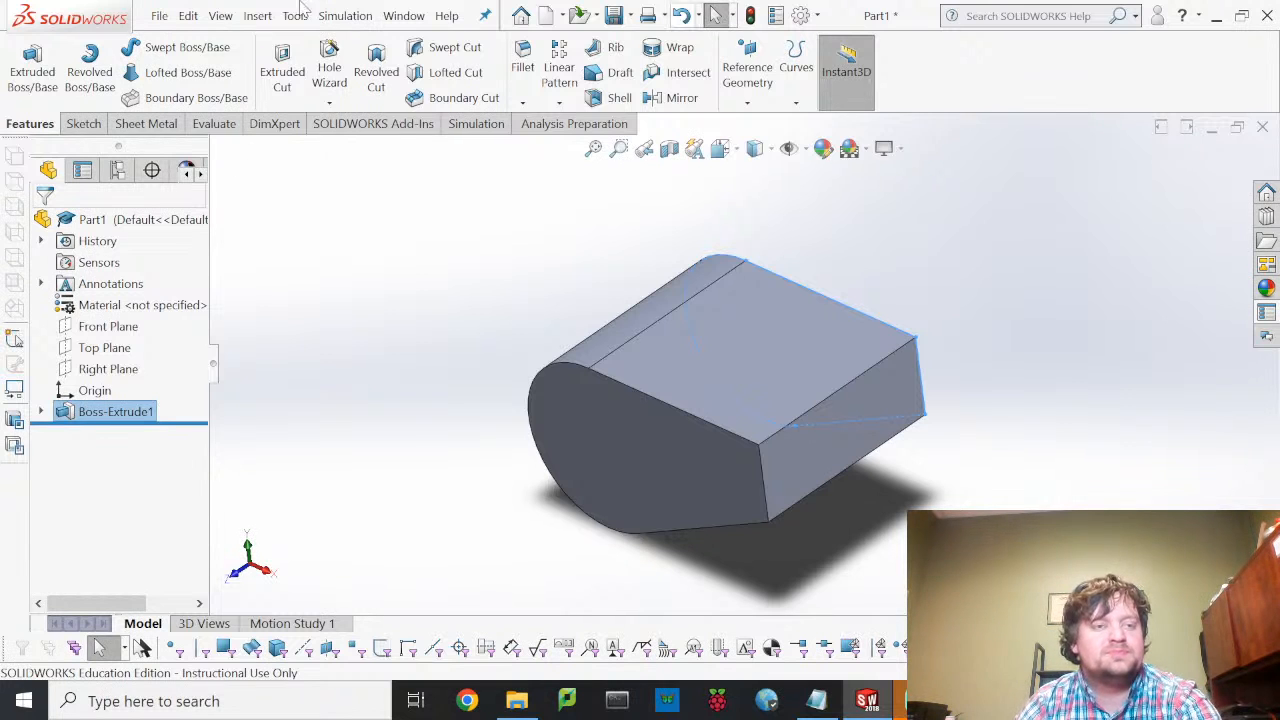
click(83, 124)
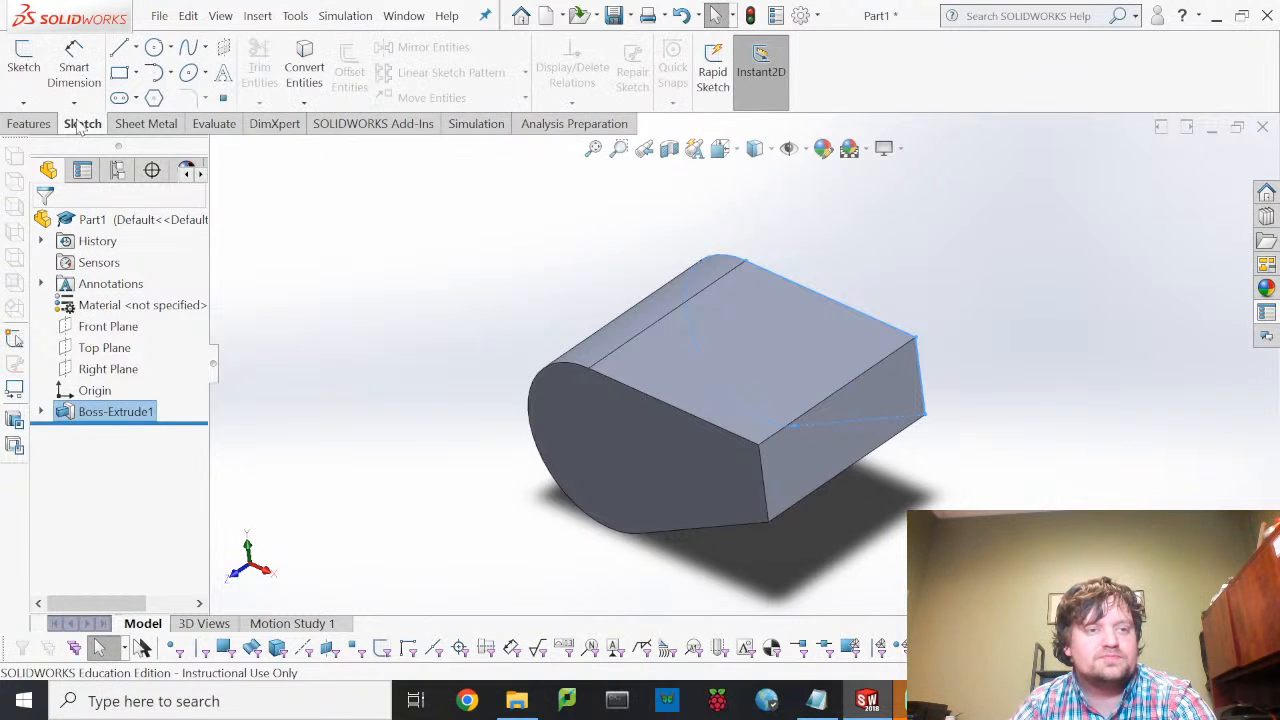
click(12, 62)
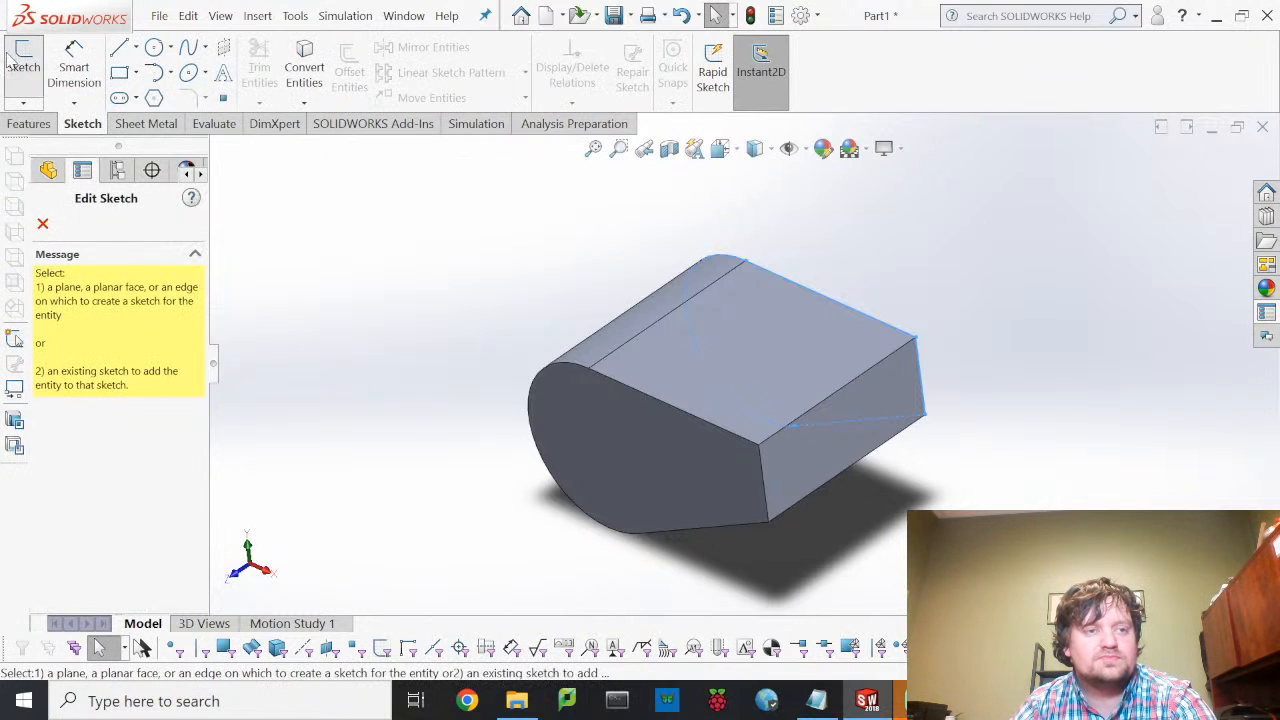
click(768, 368)
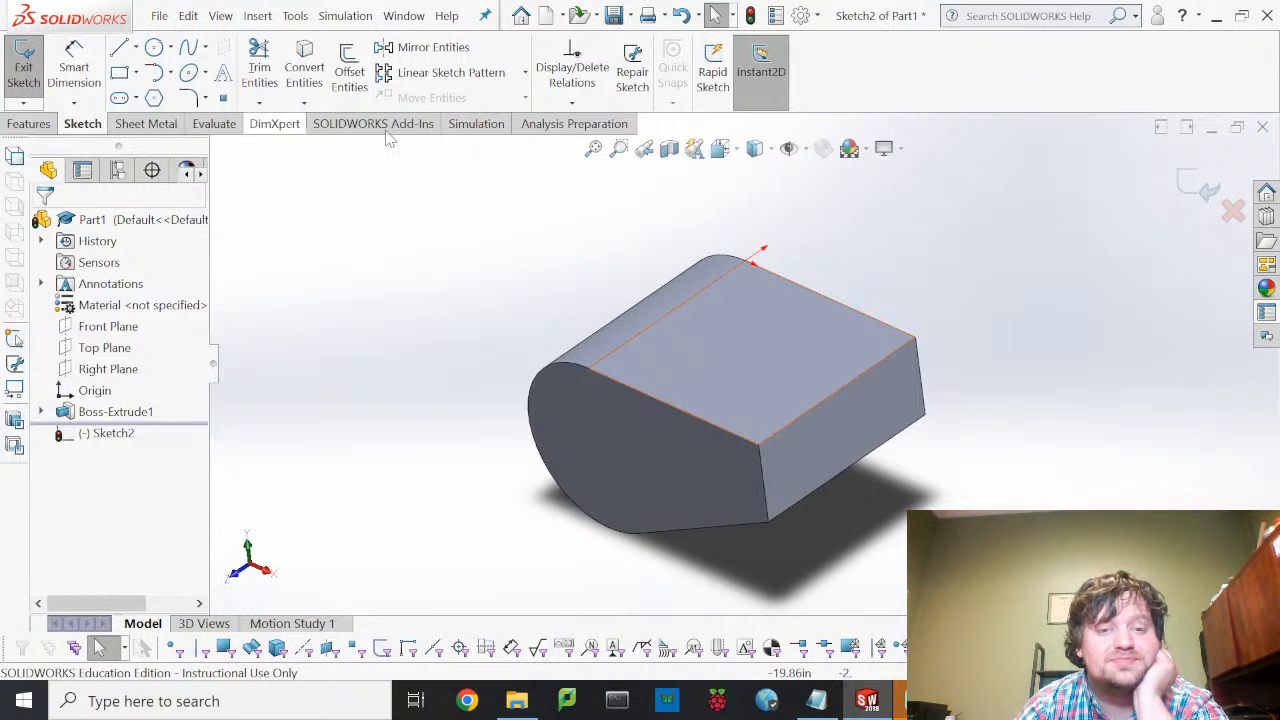
click(738, 148)
click(801, 228)
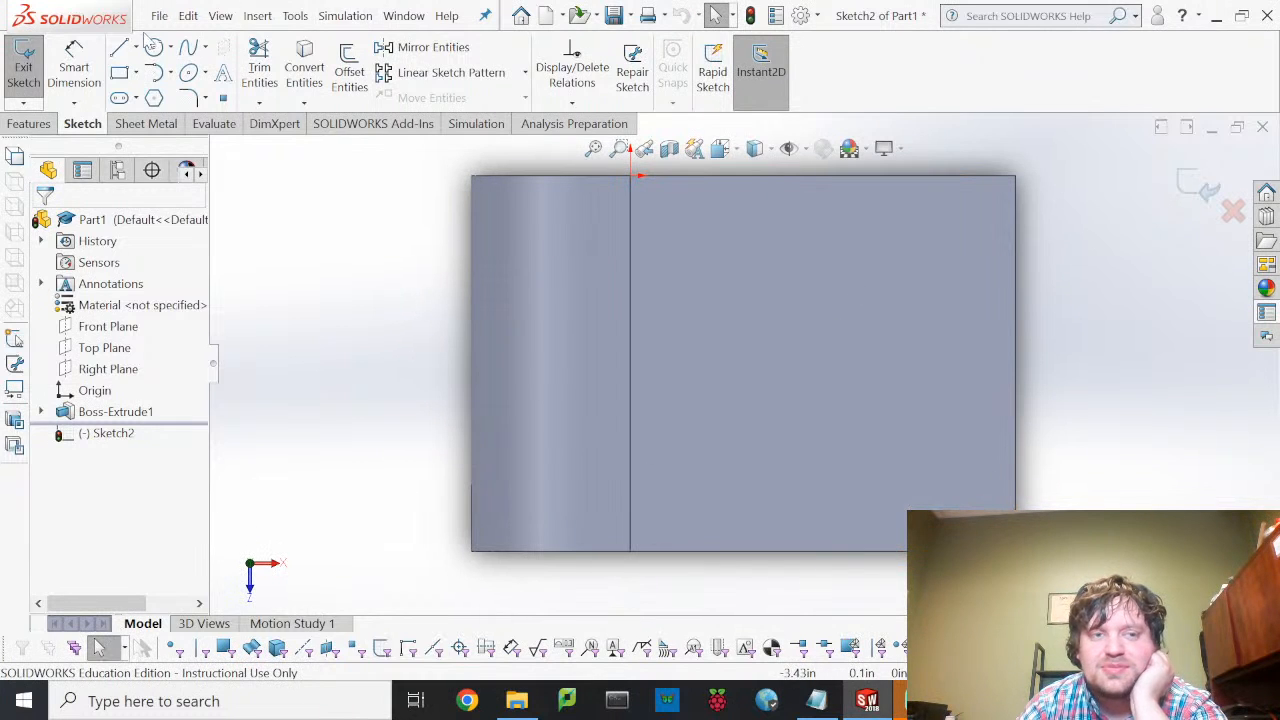
- Sketch a corner rectangle over the body's full top outline, from the flat end's corner to the opposite corner at the rounded end
click(119, 73)
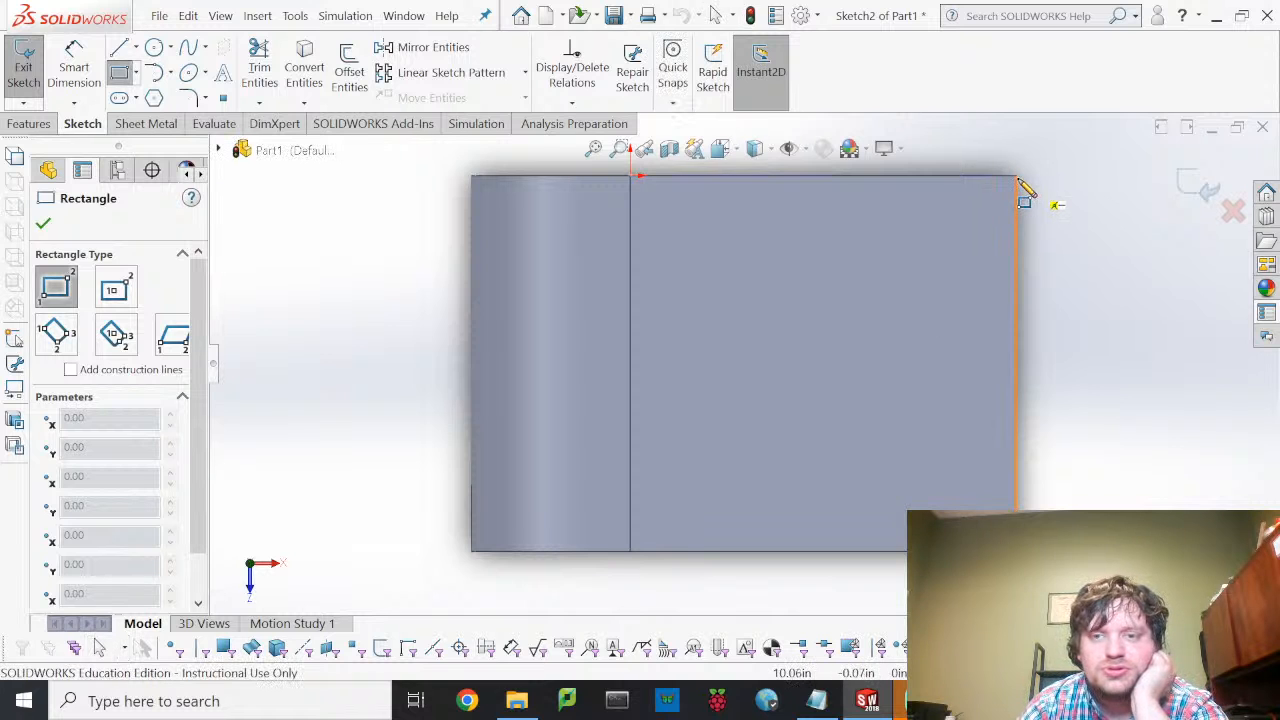
click(1016, 177)
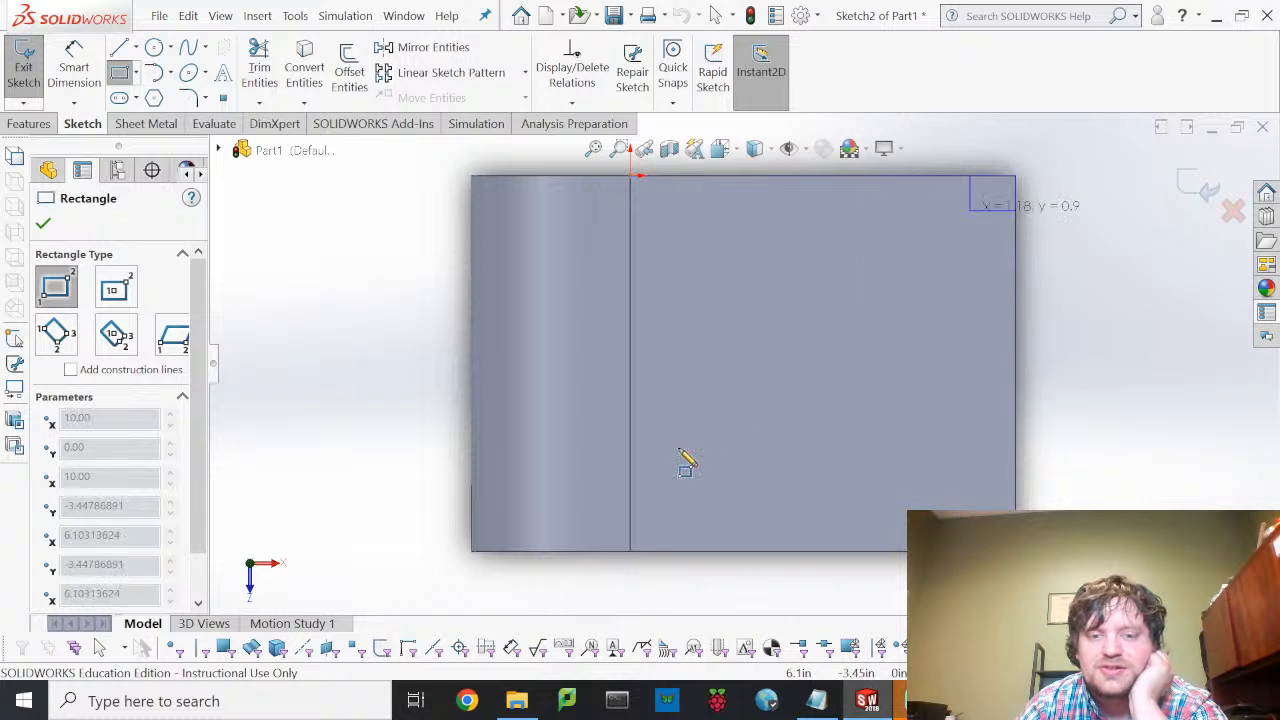
click(474, 557)
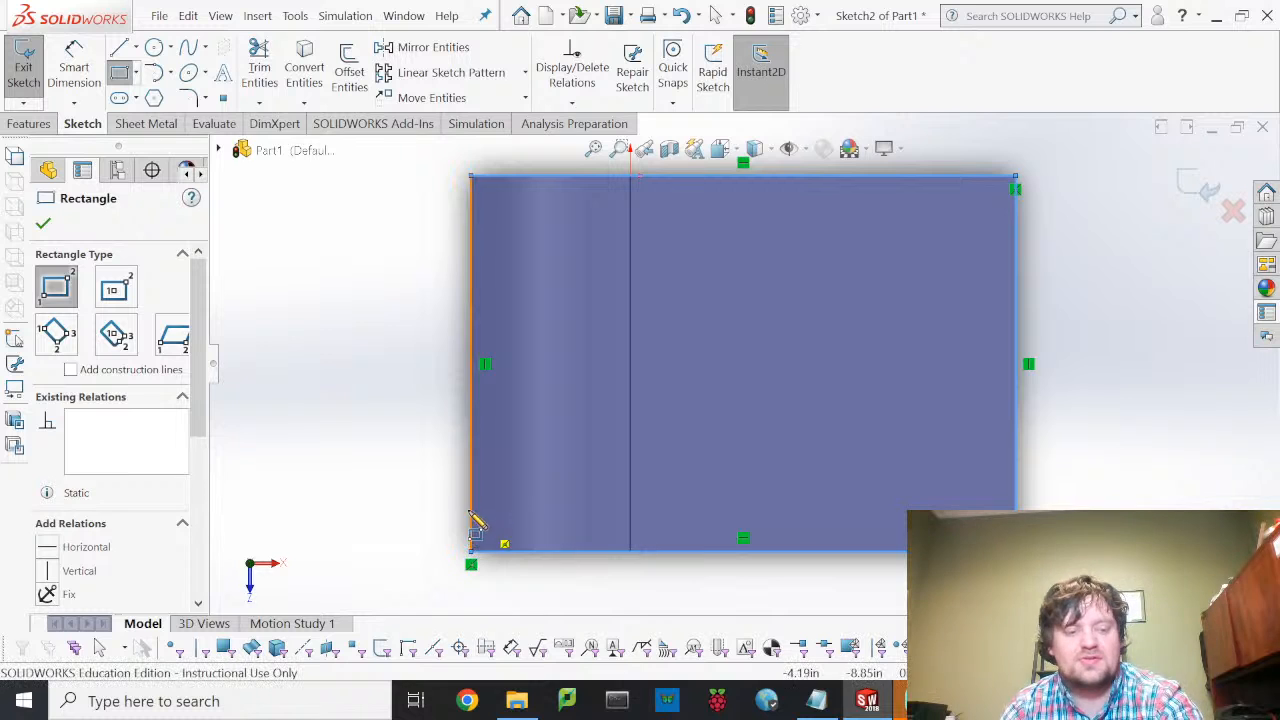
- Convert all four sides of the full-outline rectangle to construction lines
key(Escape)
click(474, 421)
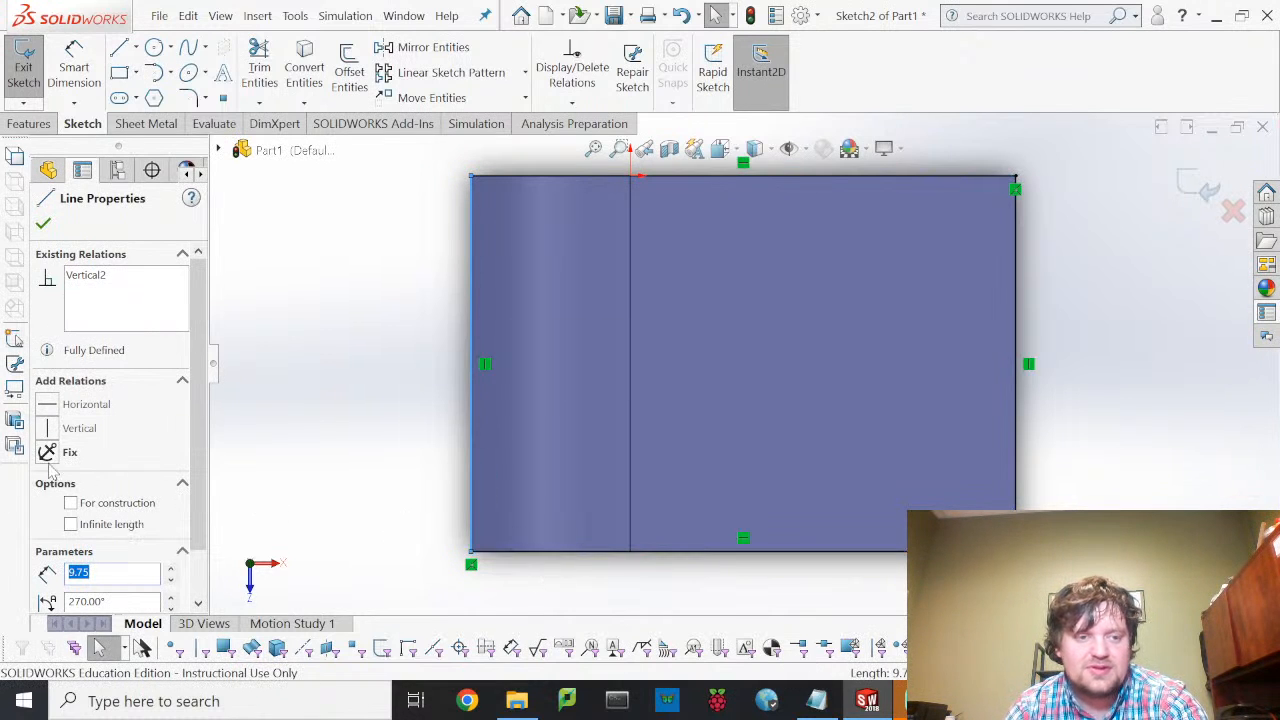
click(70, 503)
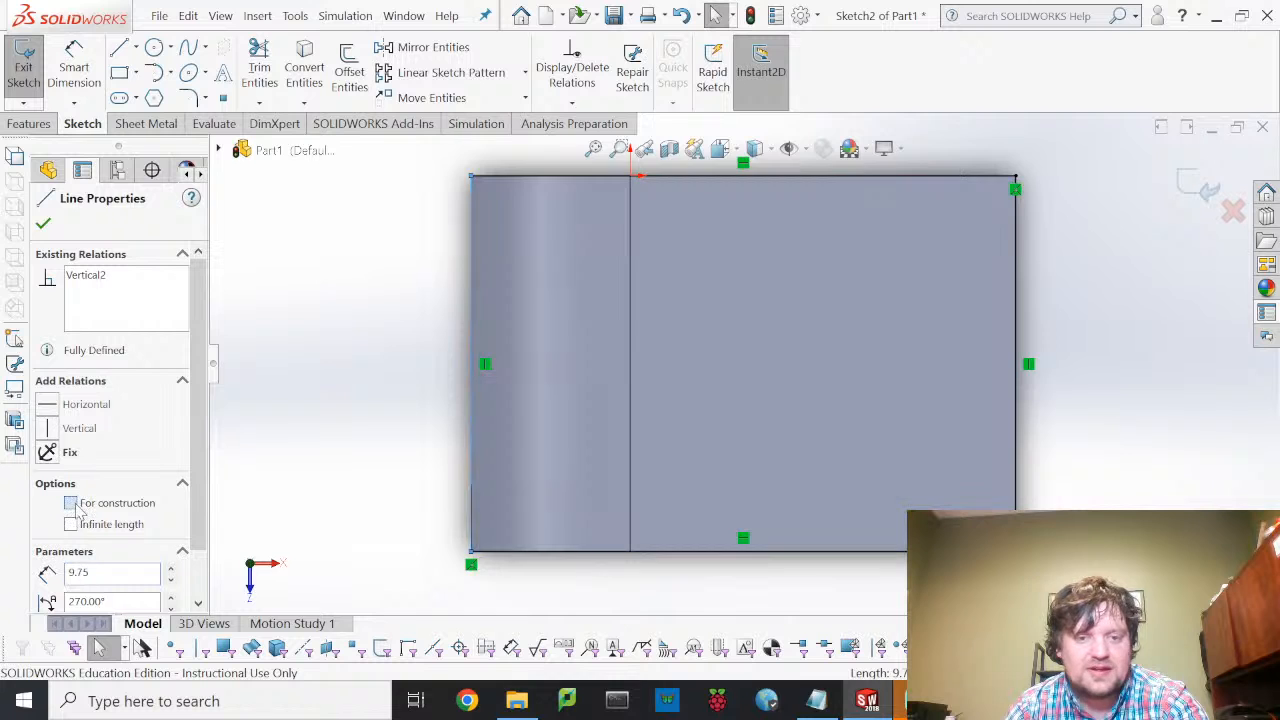
click(563, 551)
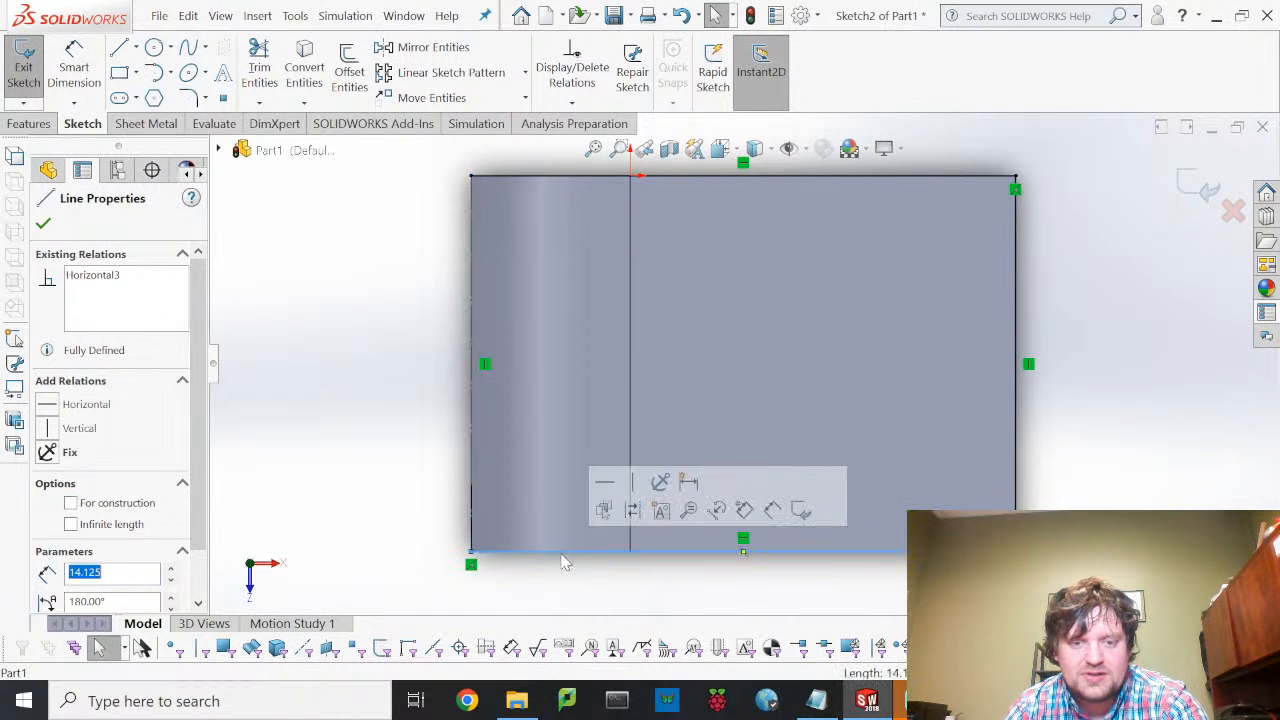
click(70, 503)
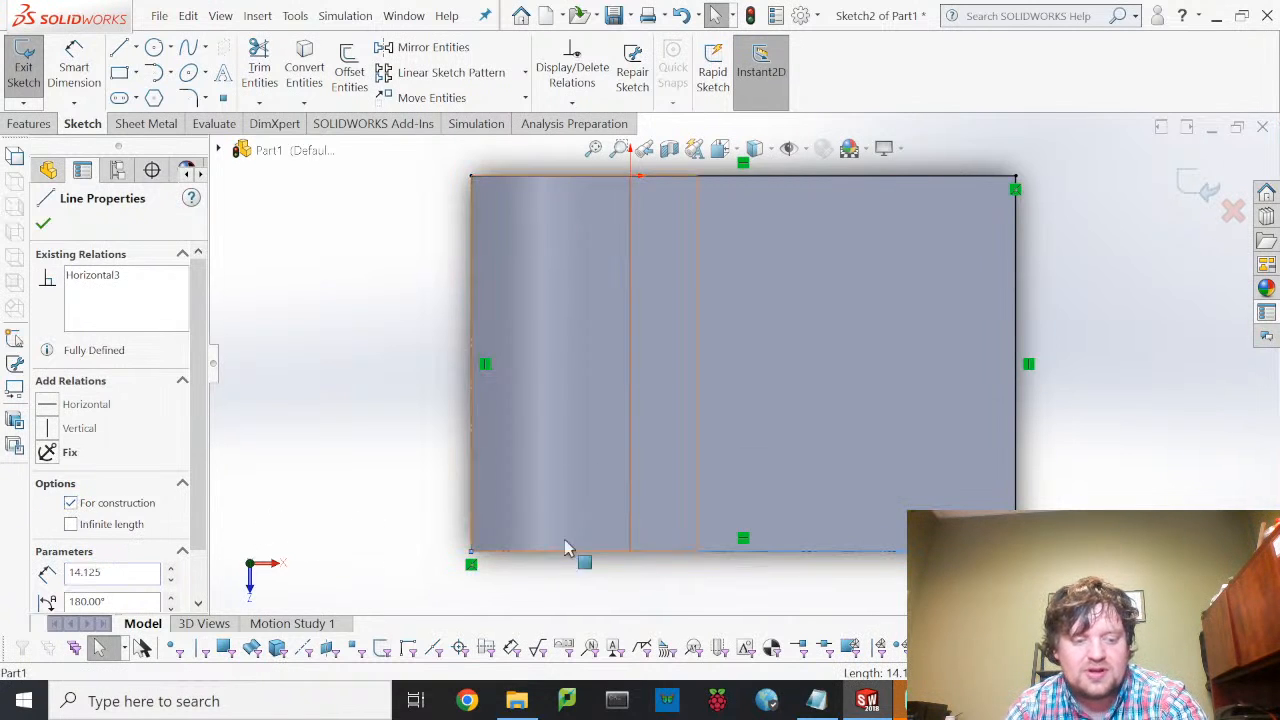
click(1015, 430)
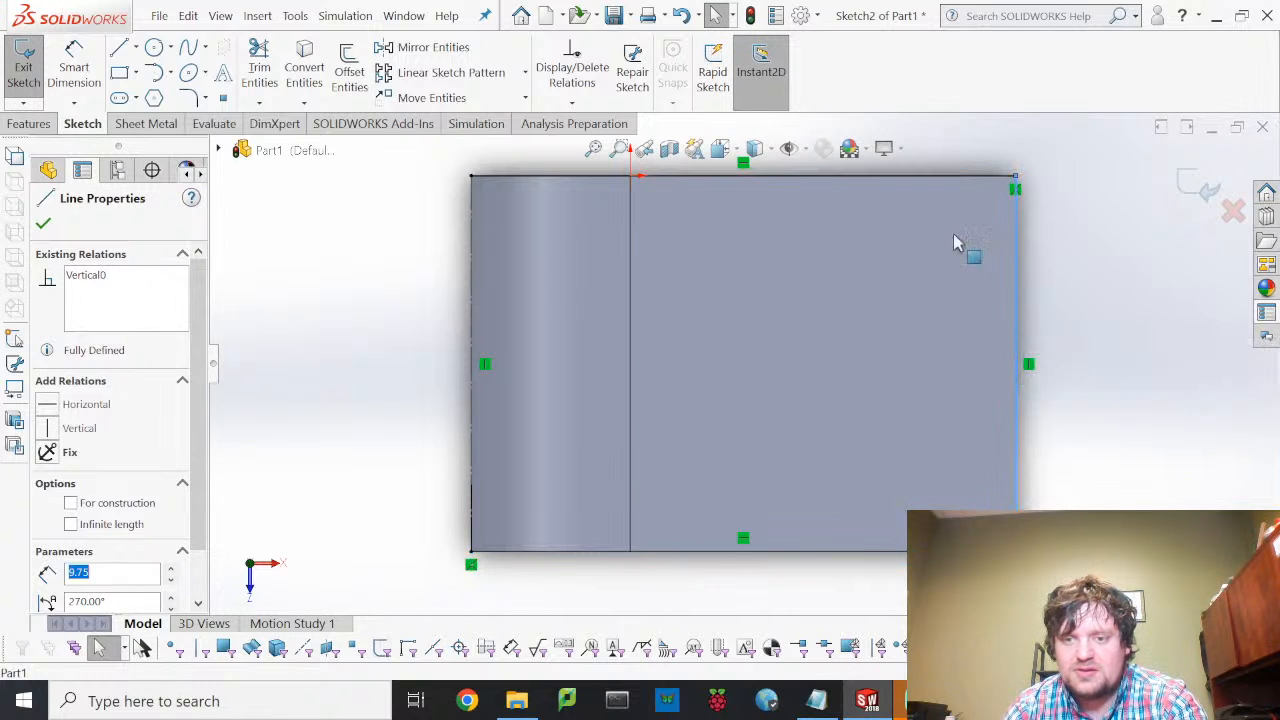
ctrl+click(884, 180)
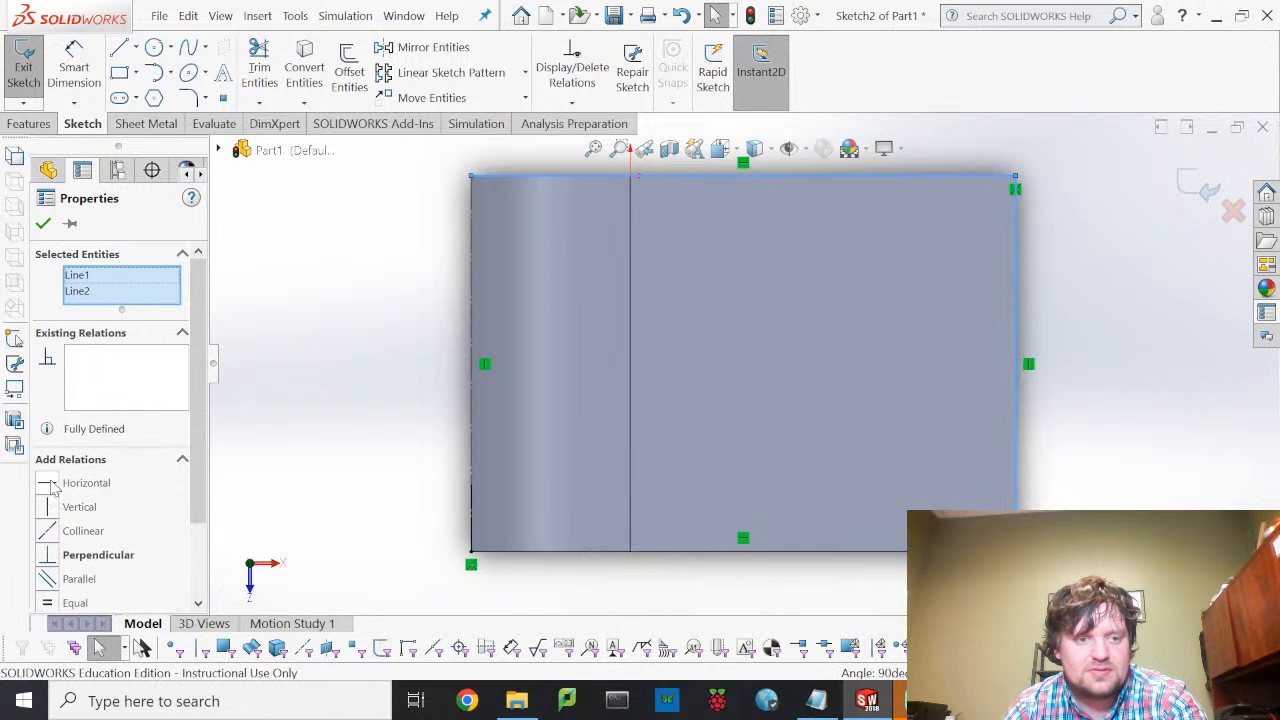
scroll(95, 425, down, 3)
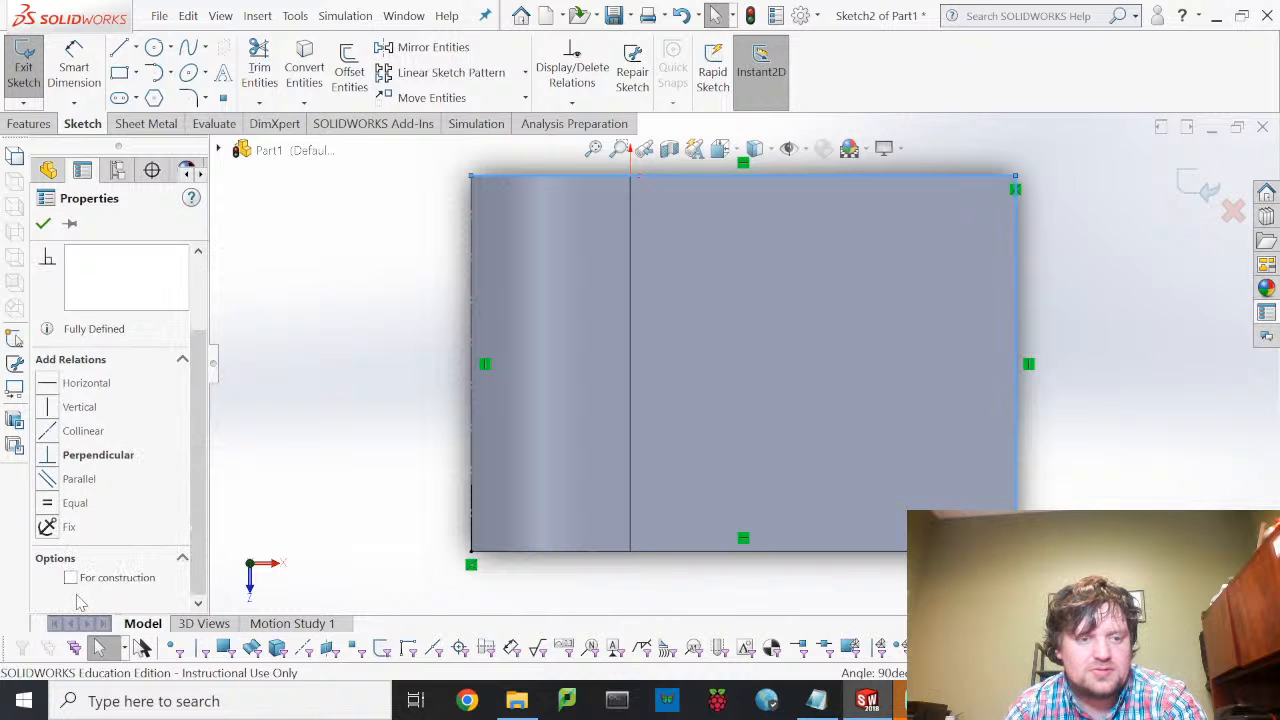
click(405, 400)
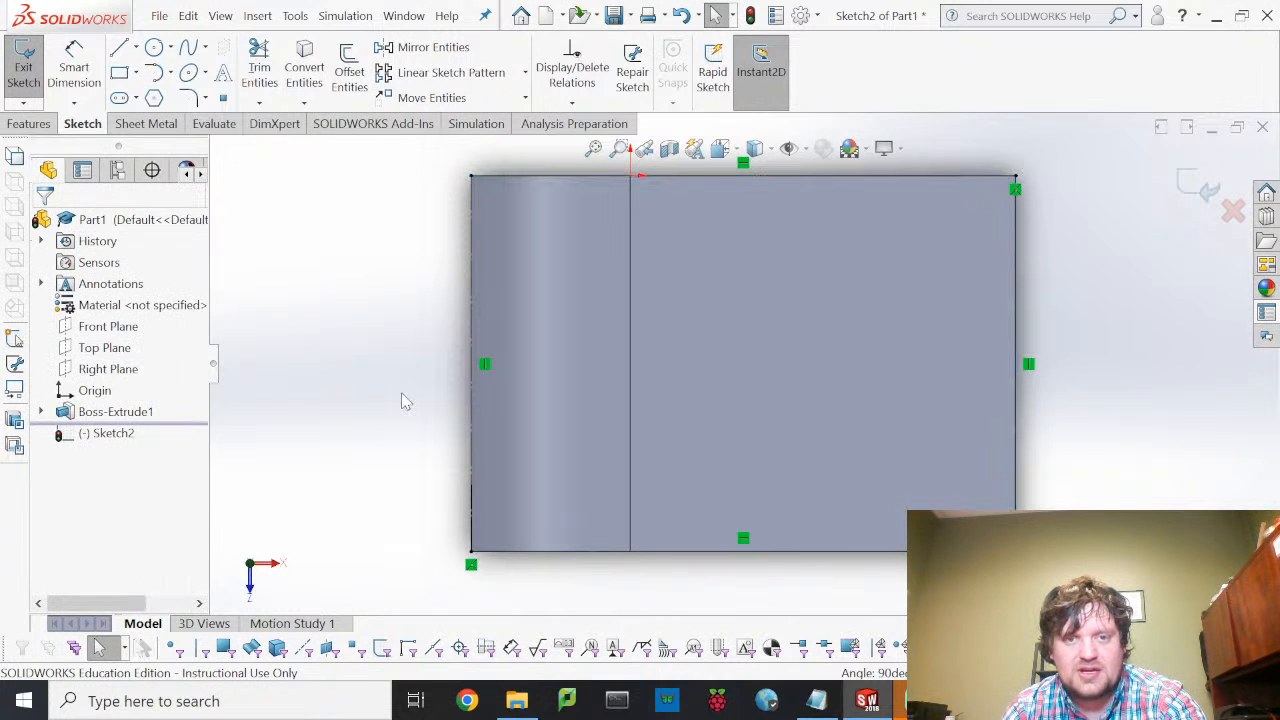
- Try offsetting the construction line at the rounded end inward by 0.10 in, then delete the offset line
click(1017, 308)
key(Escape)
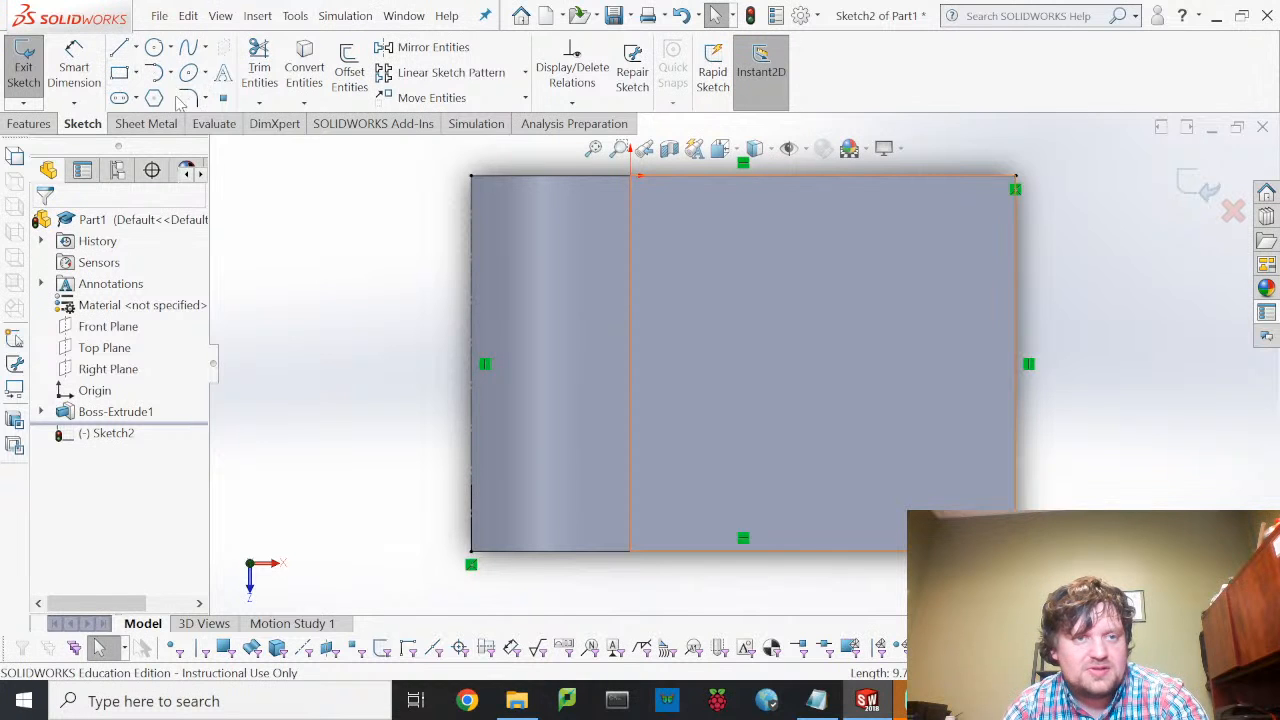
click(349, 72)
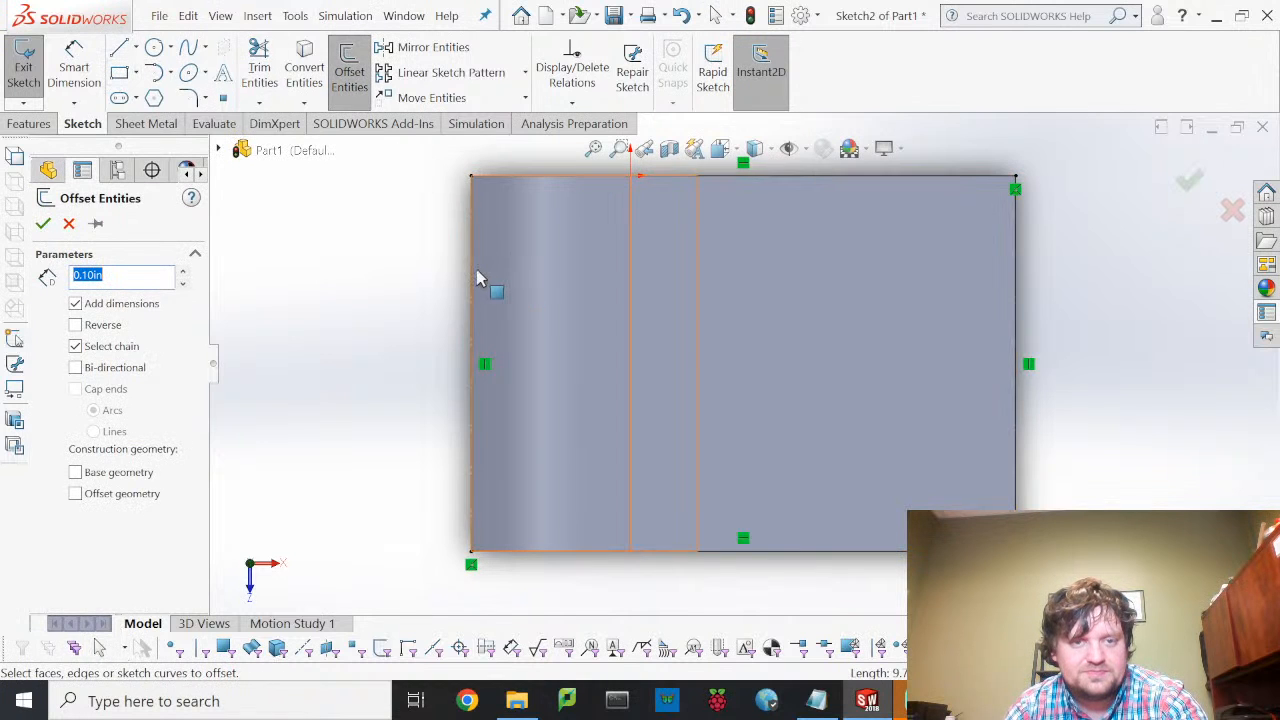
click(476, 279)
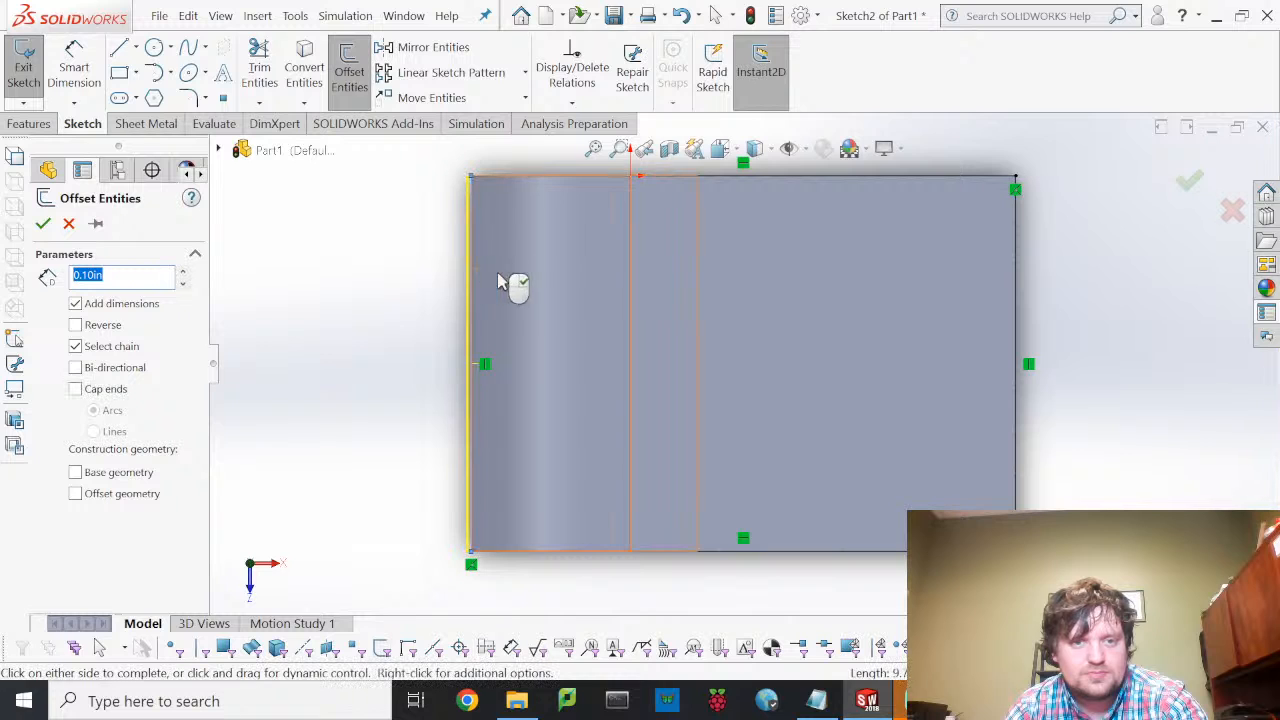
click(531, 283)
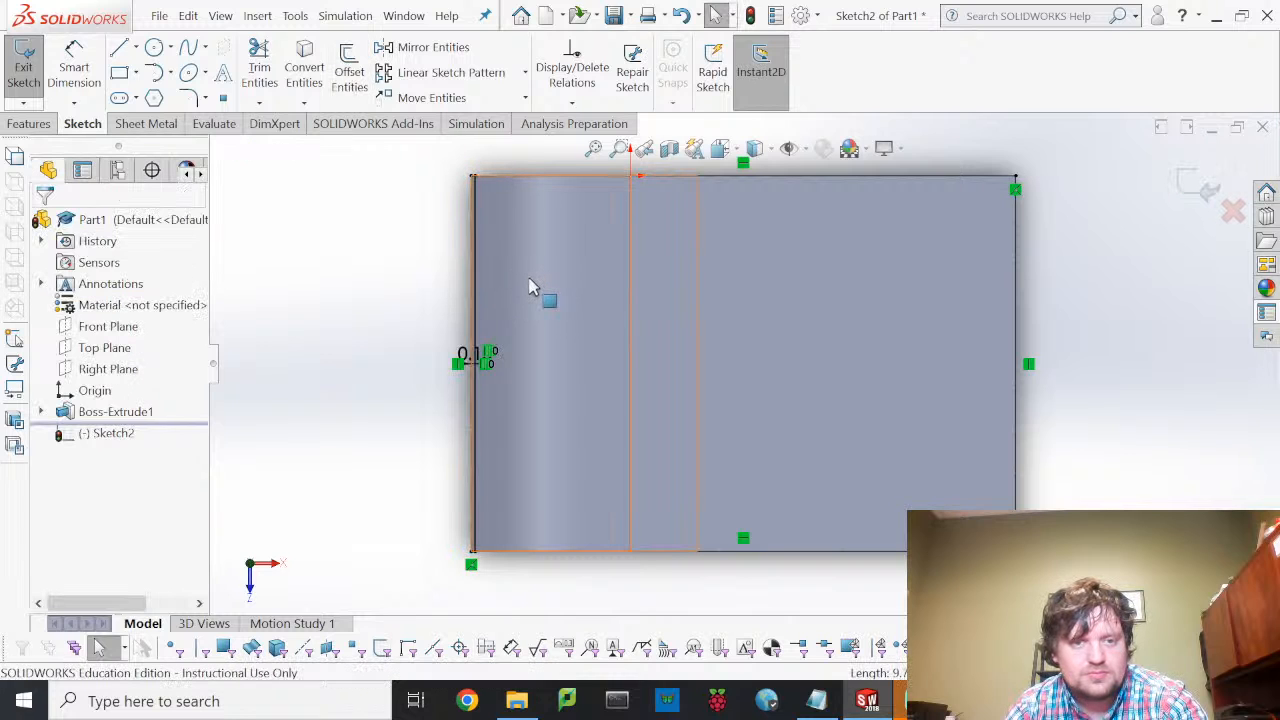
click(479, 283)
key(Delete)
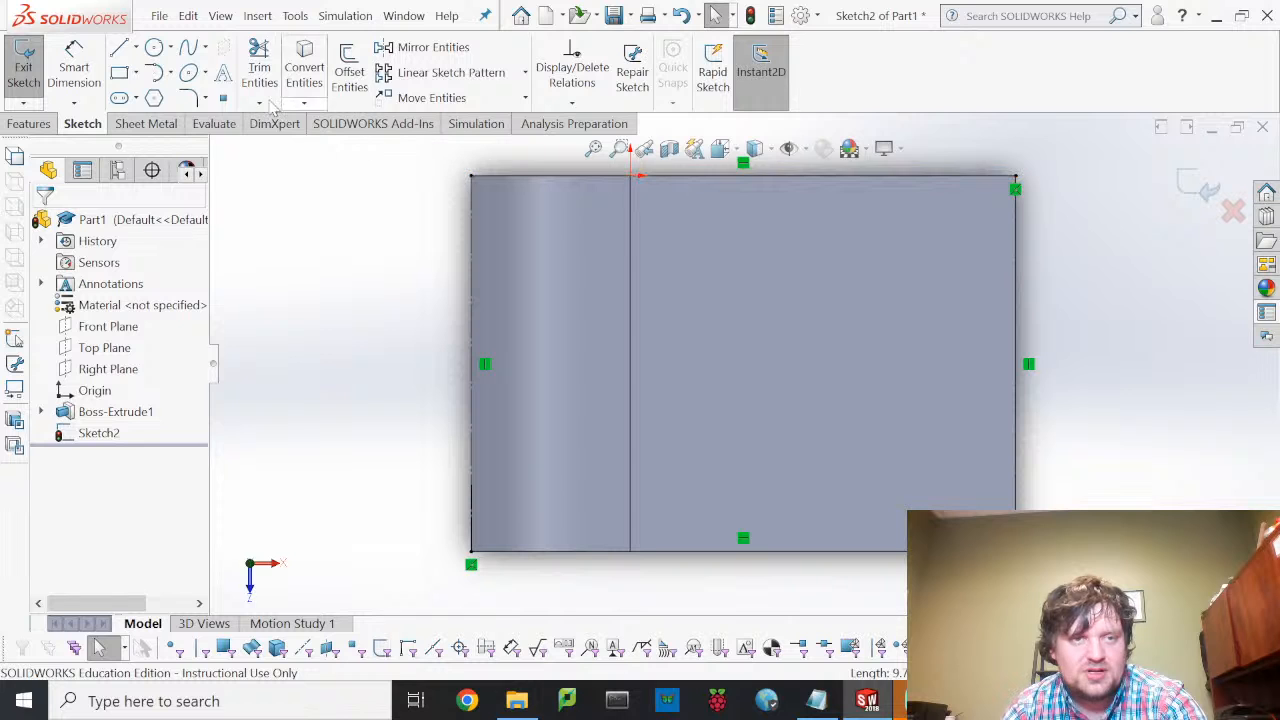
- Sketch a corner rectangle about 13.08 in long just inside the construction outline on the top face
click(125, 76)
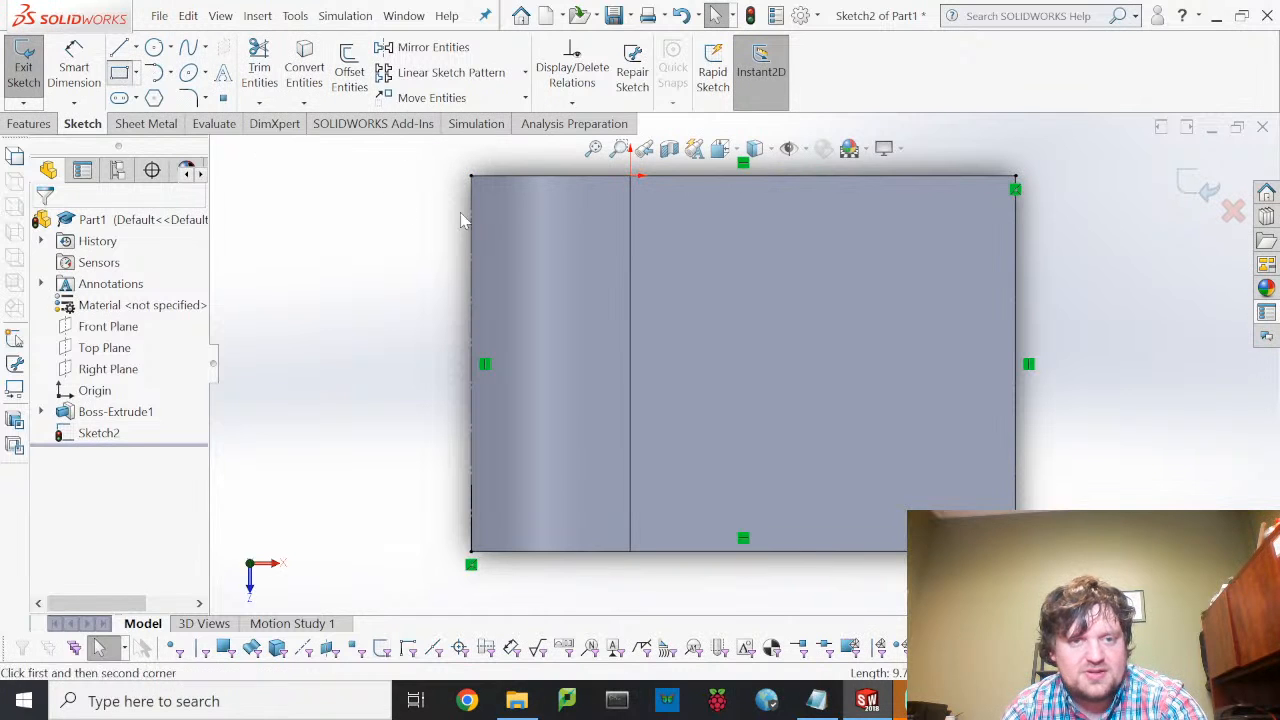
drag(490, 204, 590, 290)
drag(648, 365, 994, 532)
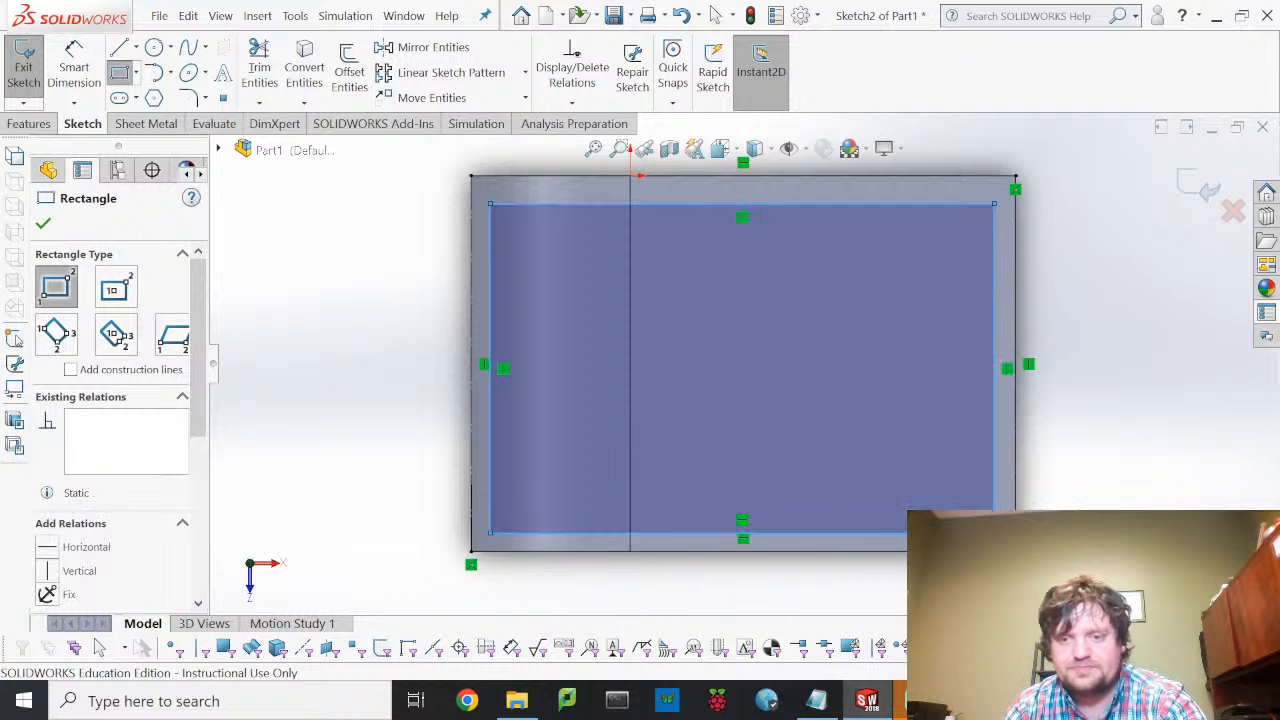
- Dimension the gap between the inner rectangle and the construction outline at the rounded end as 0.125 in
click(74, 67)
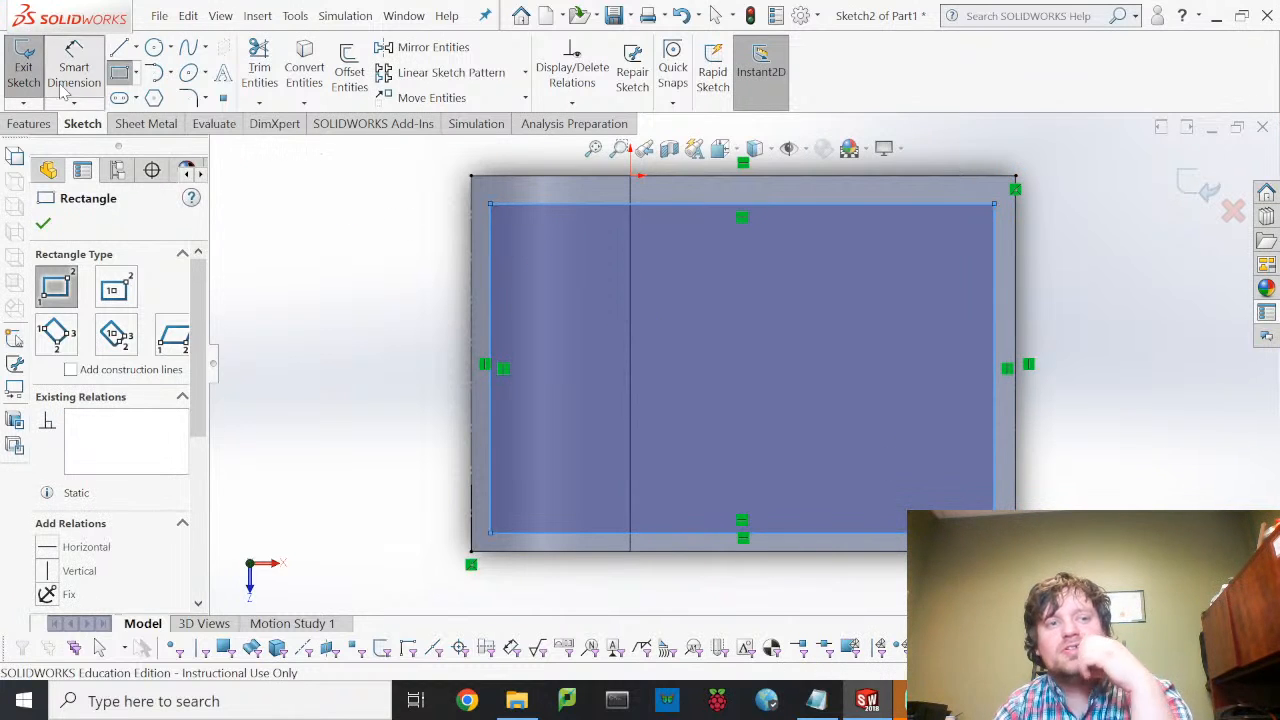
click(471, 279)
click(488, 286)
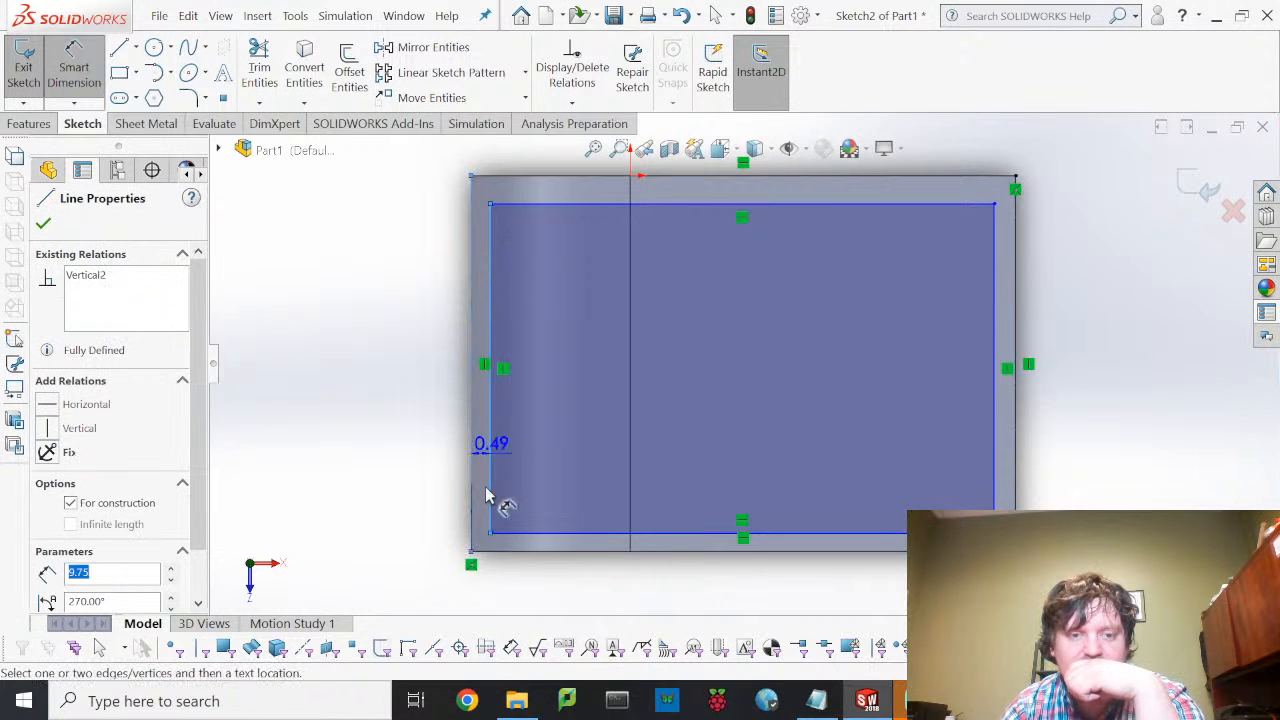
click(340, 400)
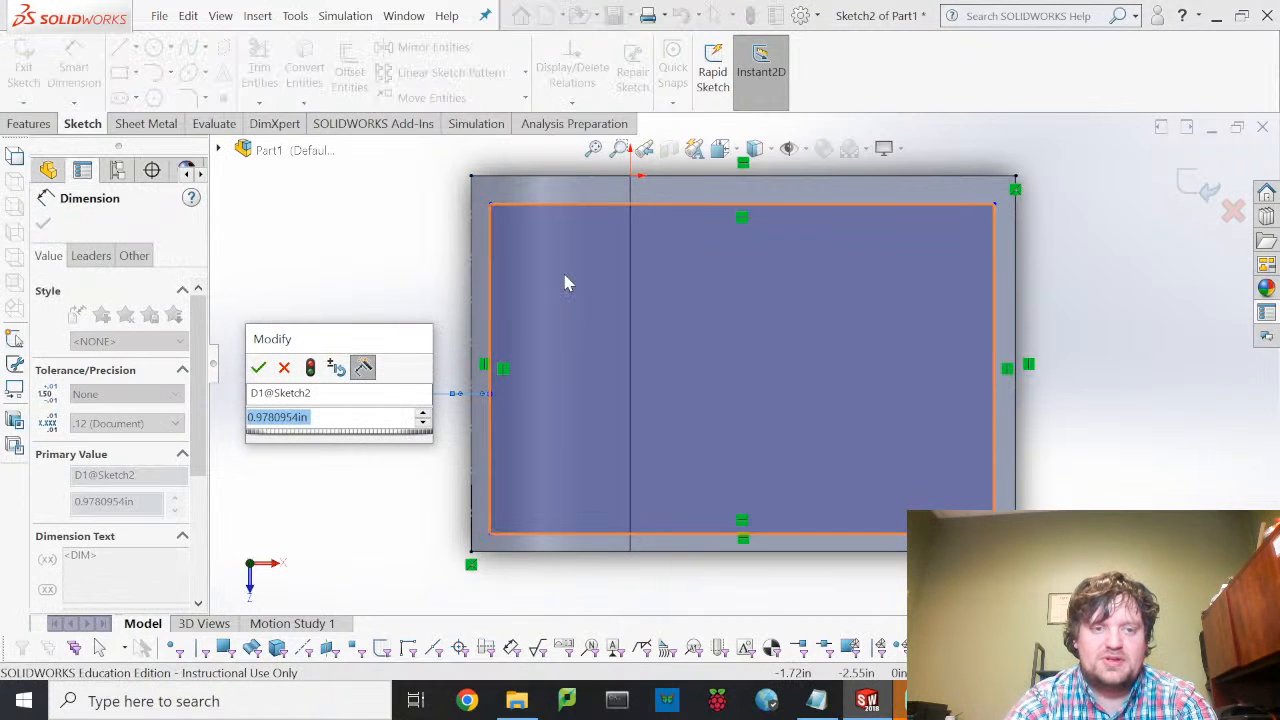
text(0.)
text(98)
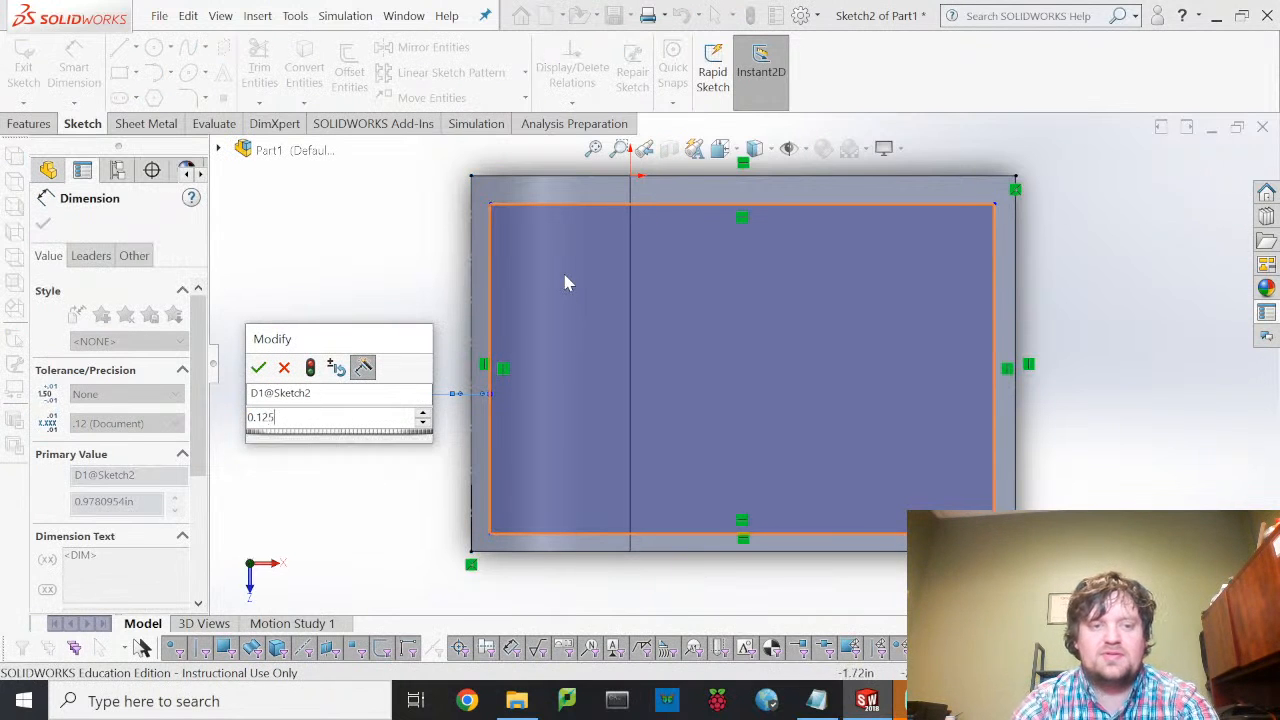
key(Return)
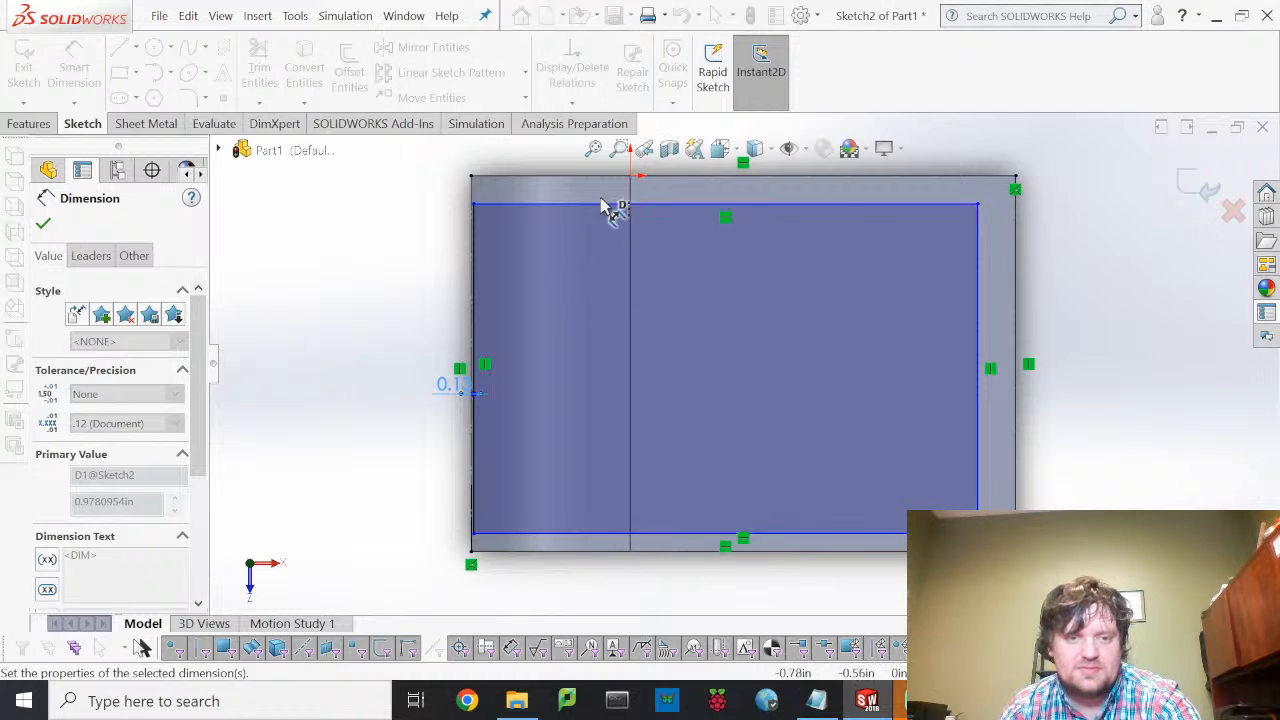
- Dimension the gap between the upper long sides of the inner rectangle and the construction outline as 0.125 in
click(845, 203)
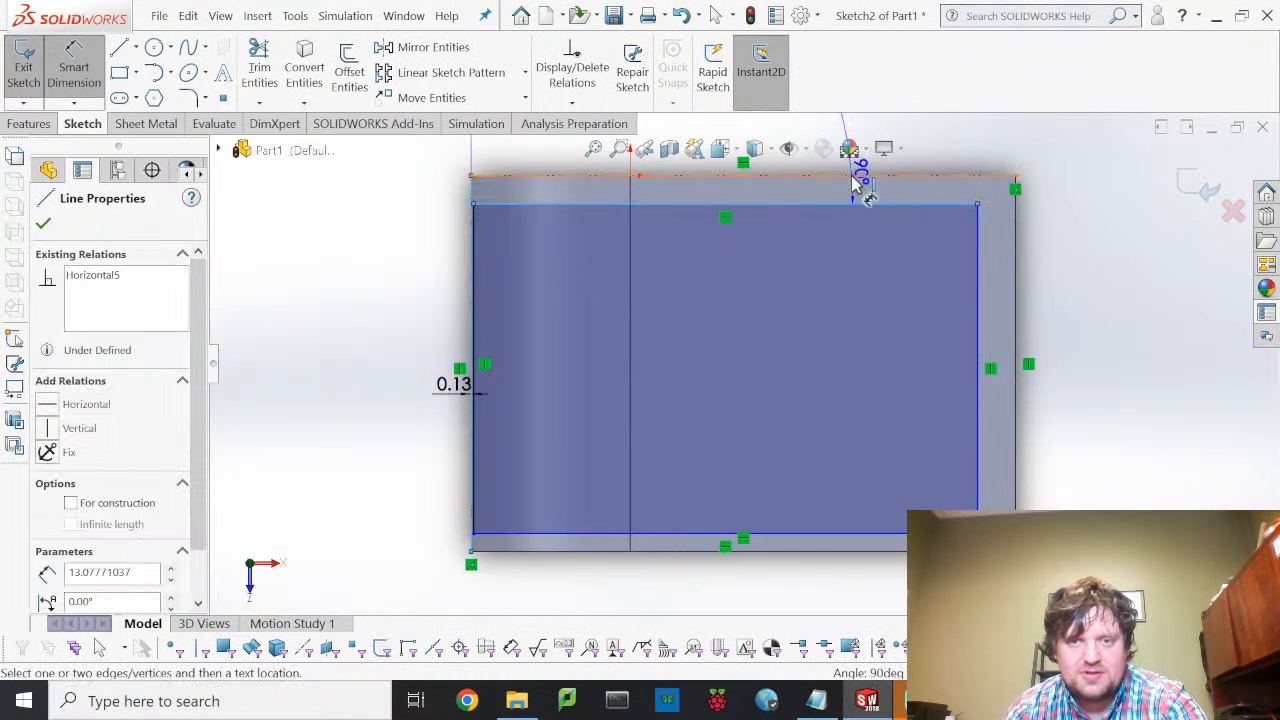
click(857, 178)
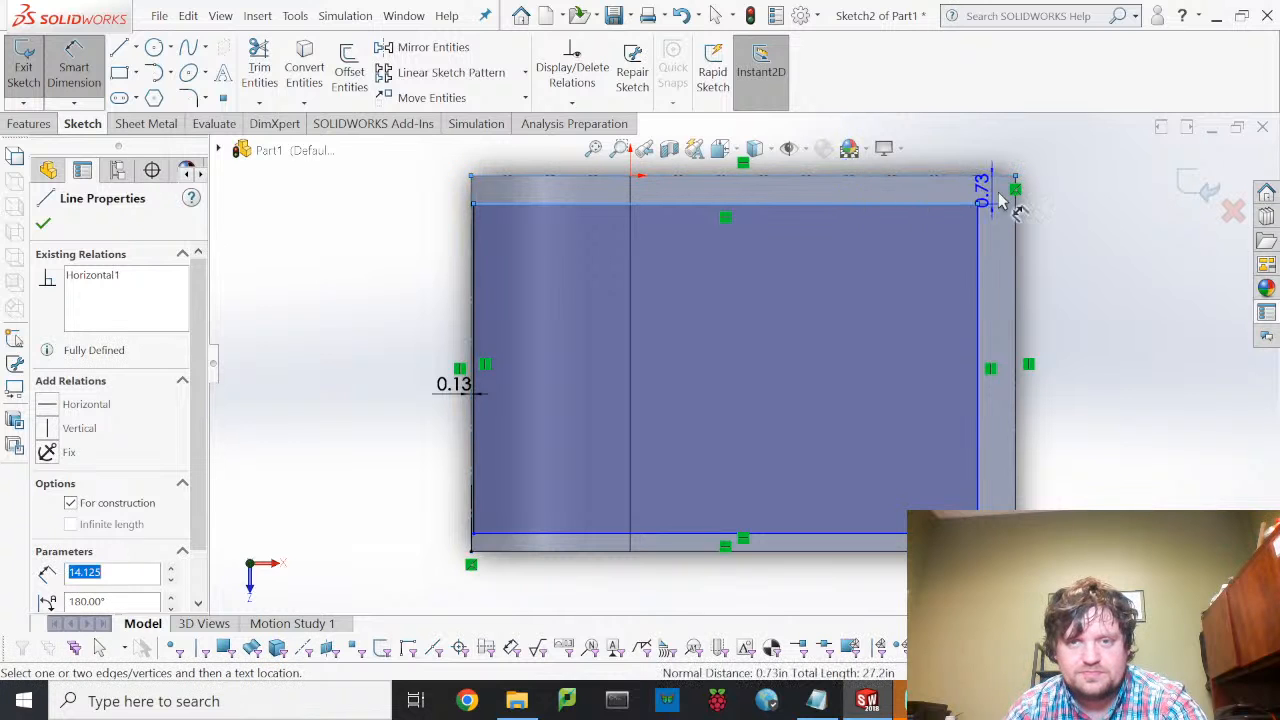
click(1086, 200)
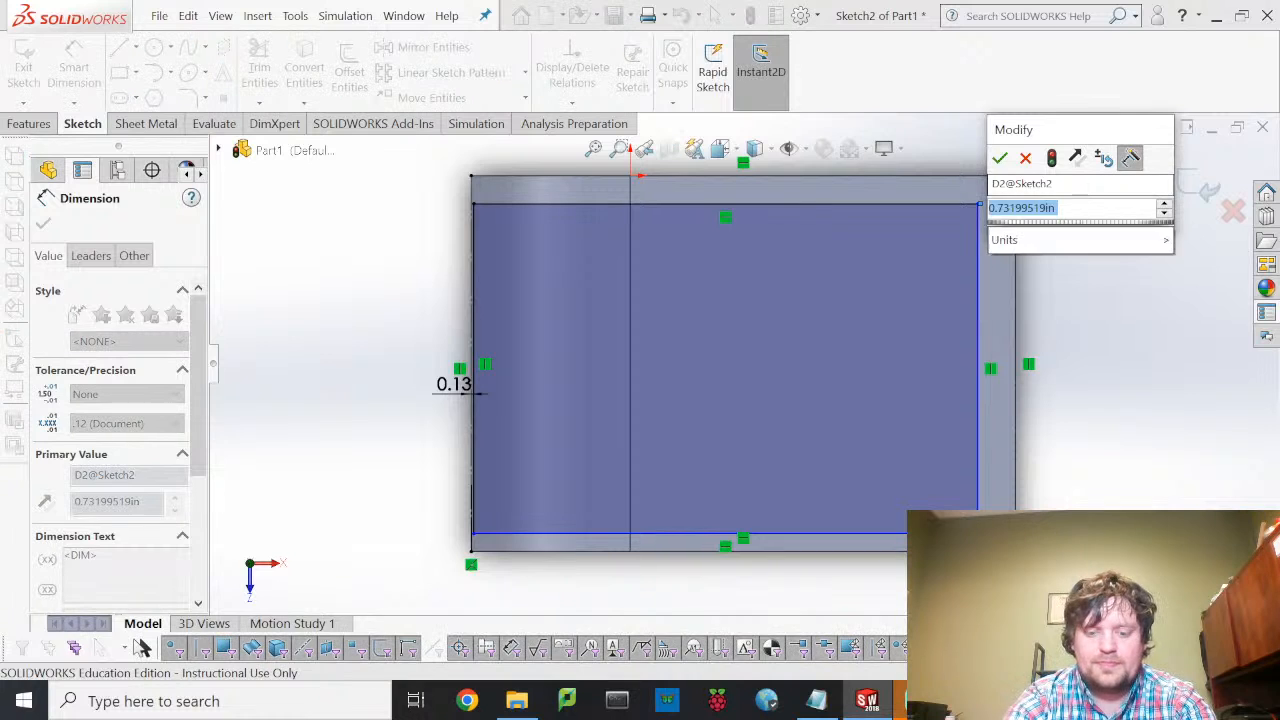
text(0.125)
key(Return)
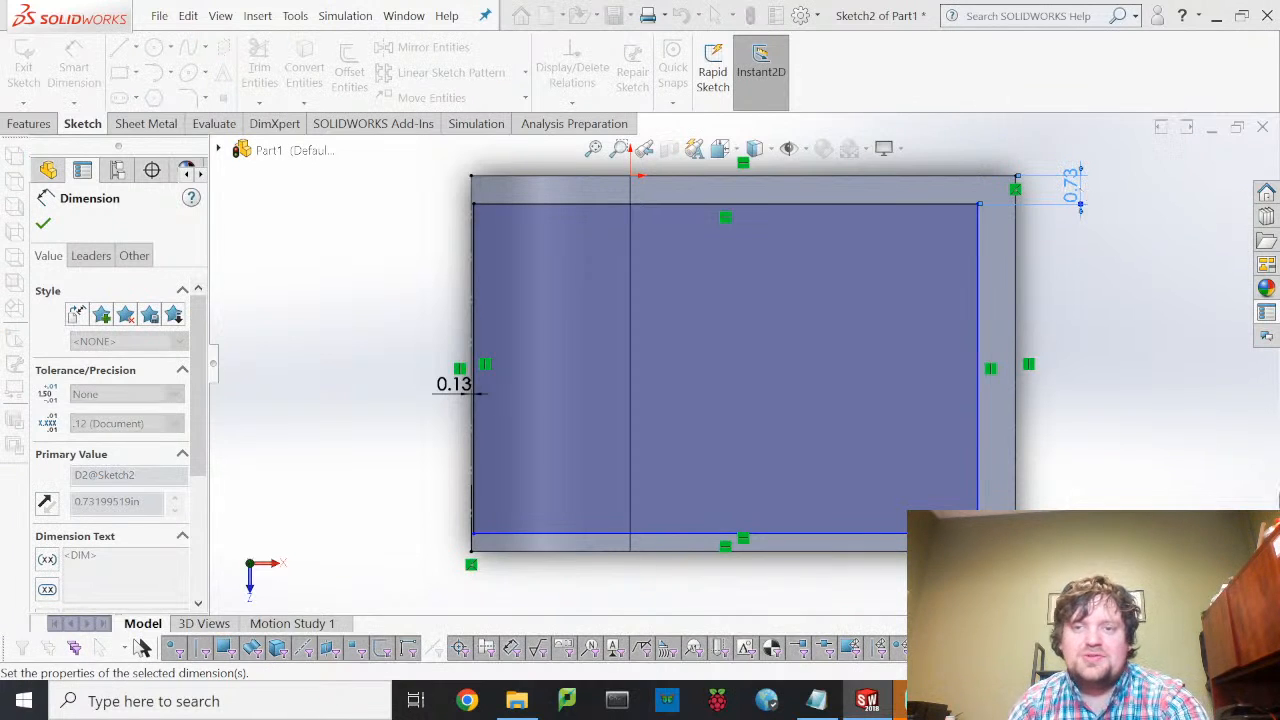
key(Escape)
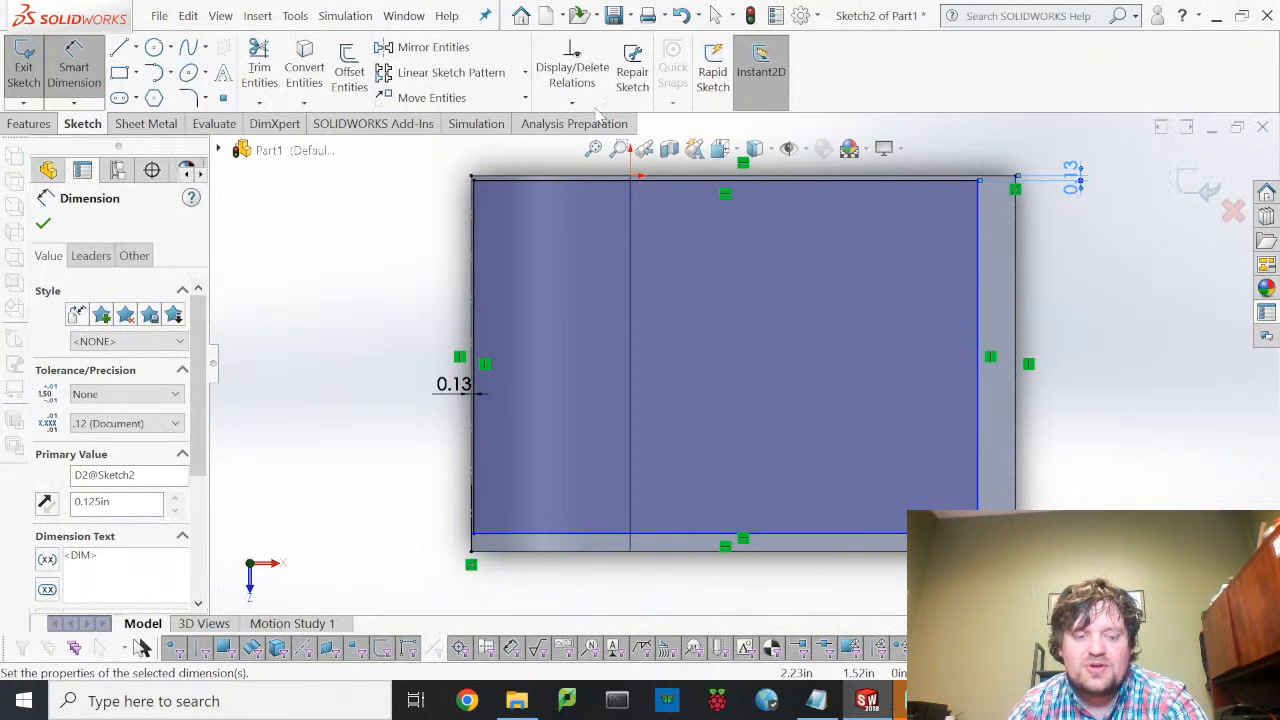
key(Escape)
key(Escape)
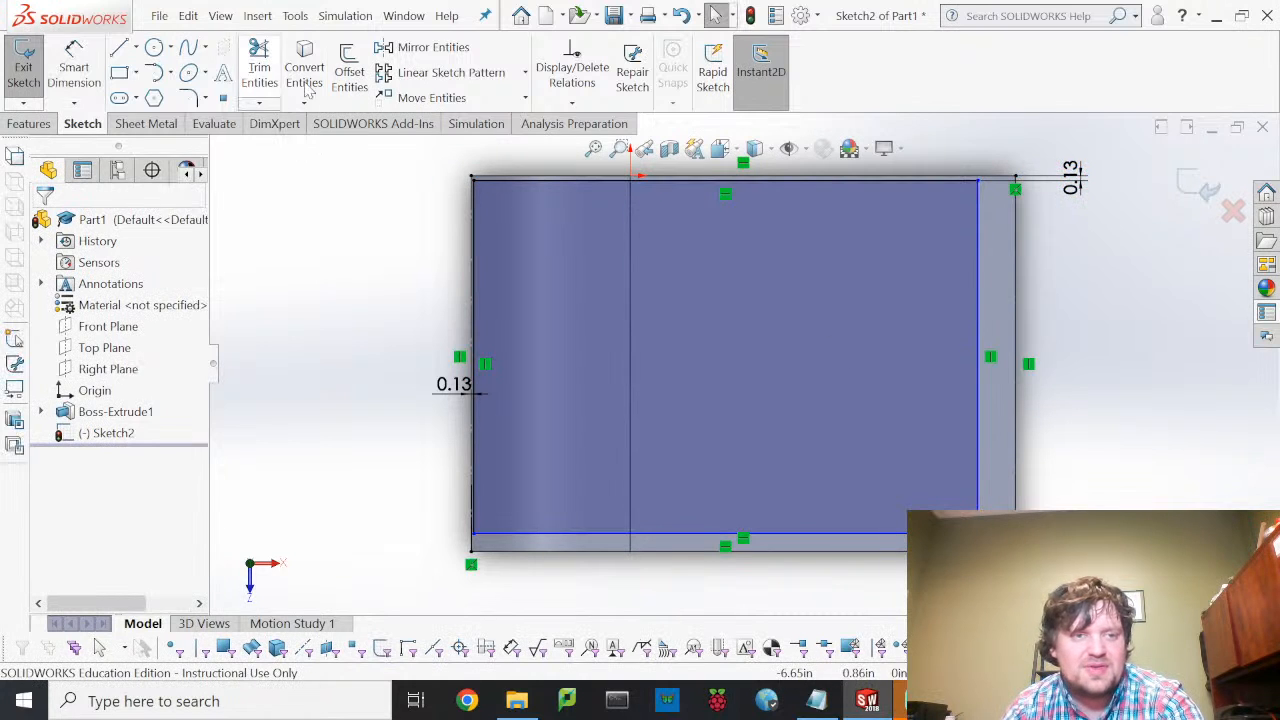
- Add a vertical relation between the midpoints of the inner rectangle's and the construction outline's upper long sides
click(692, 180)
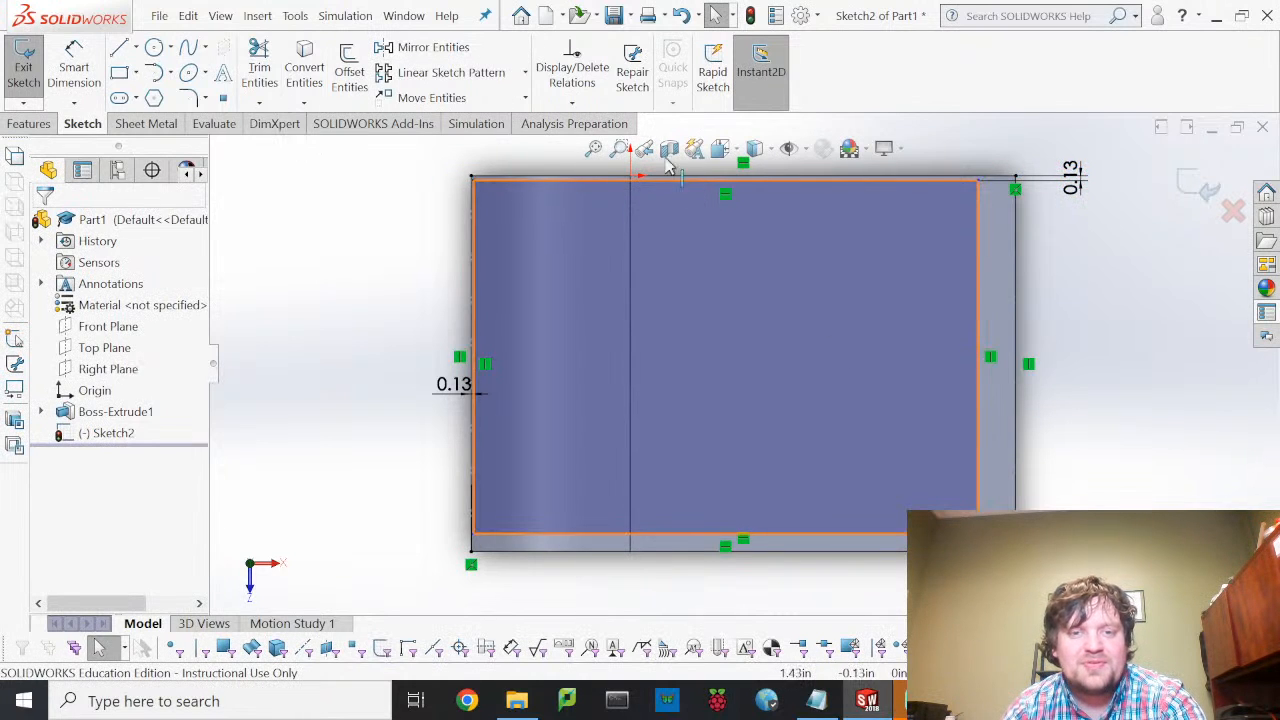
click(725, 181)
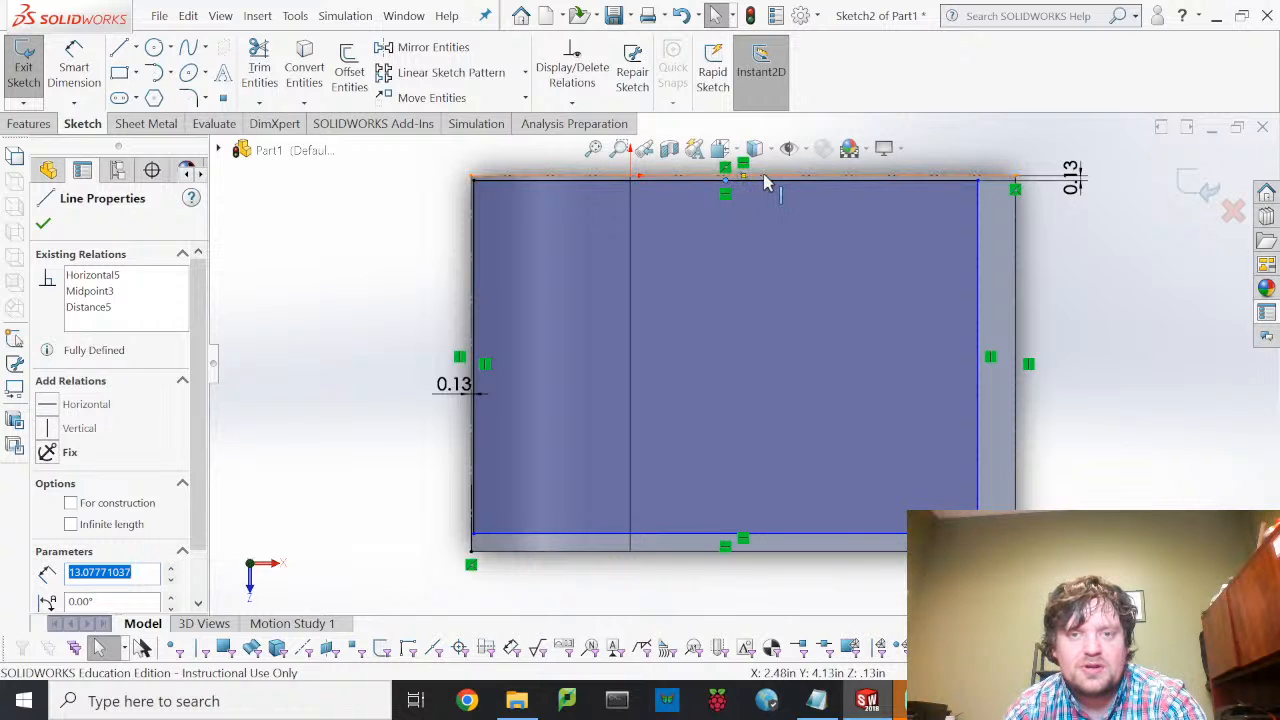
click(747, 184)
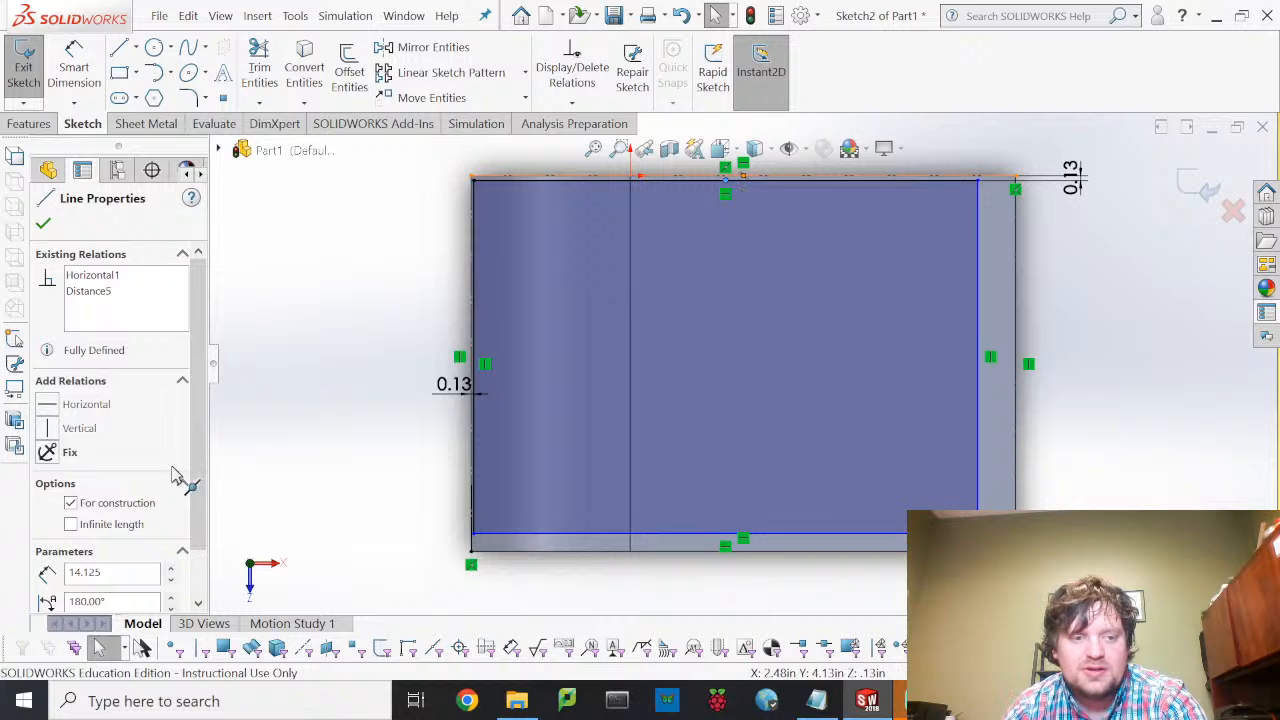
click(60, 508)
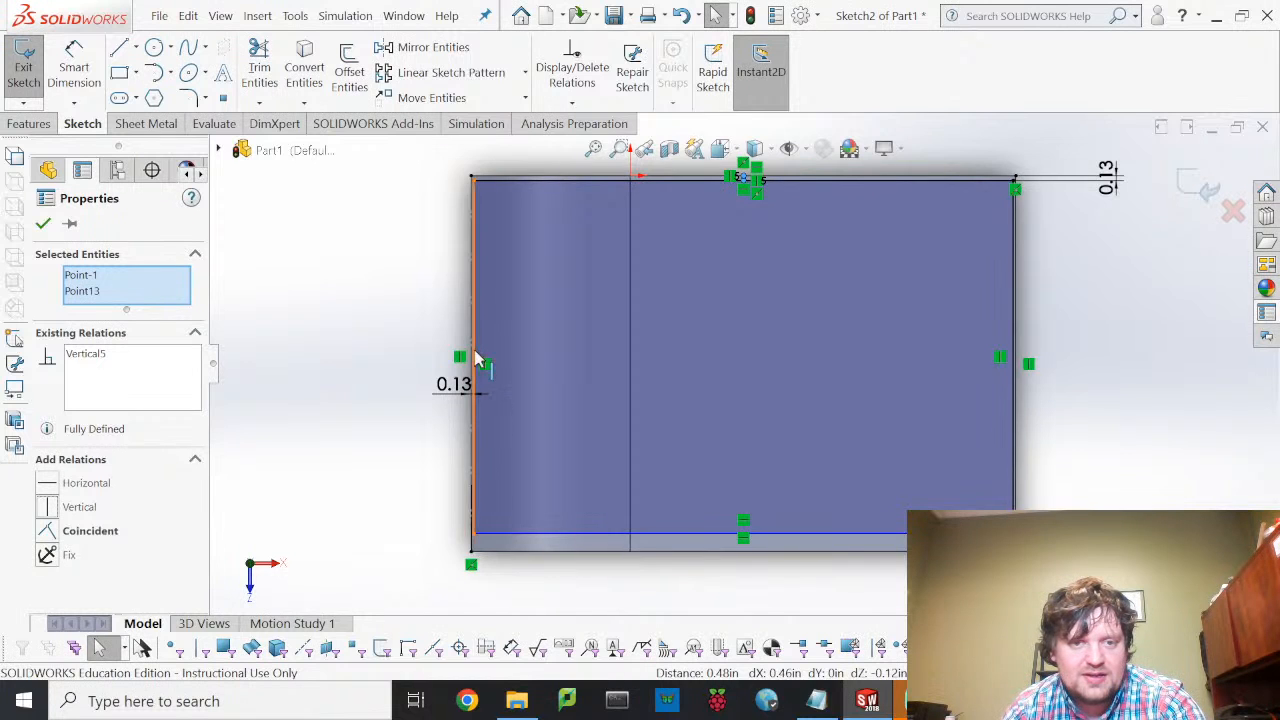
- Add a horizontal relation between the midpoints of the inner rectangle's and the construction outline's short sides at the rounded end
scroll(476, 362, down, 1)
scroll(476, 362, down, 1)
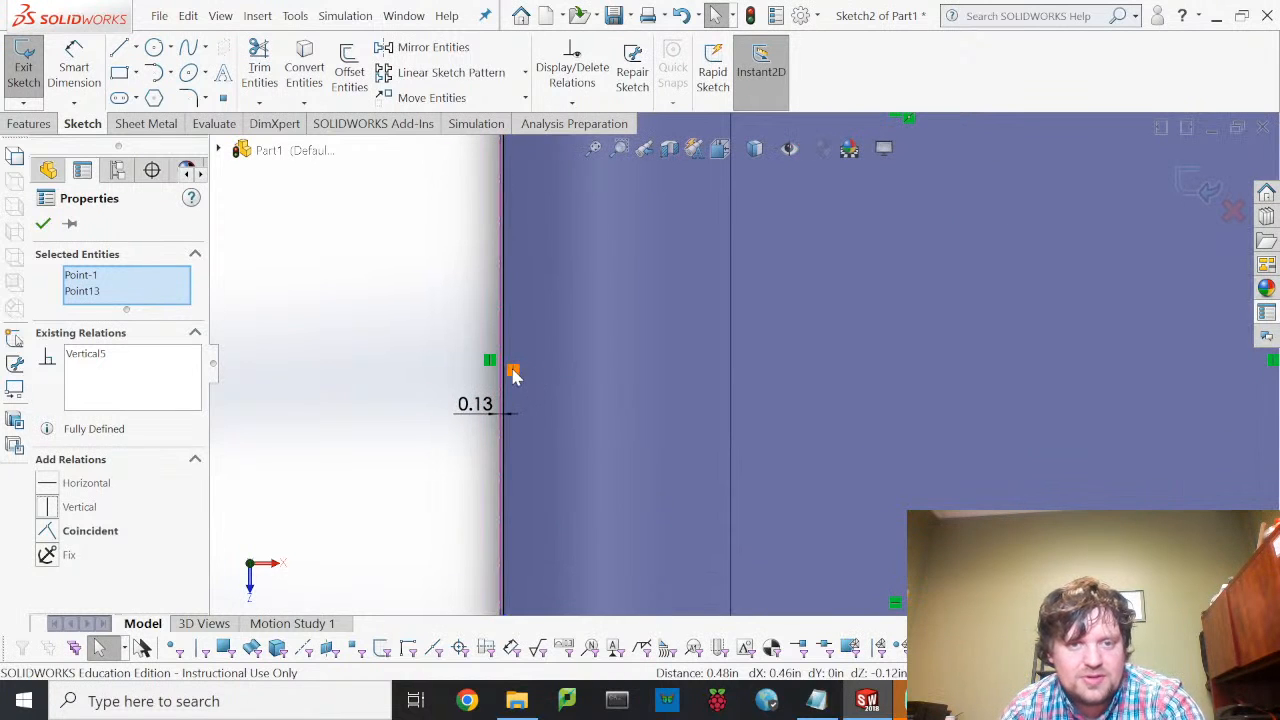
key(Escape)
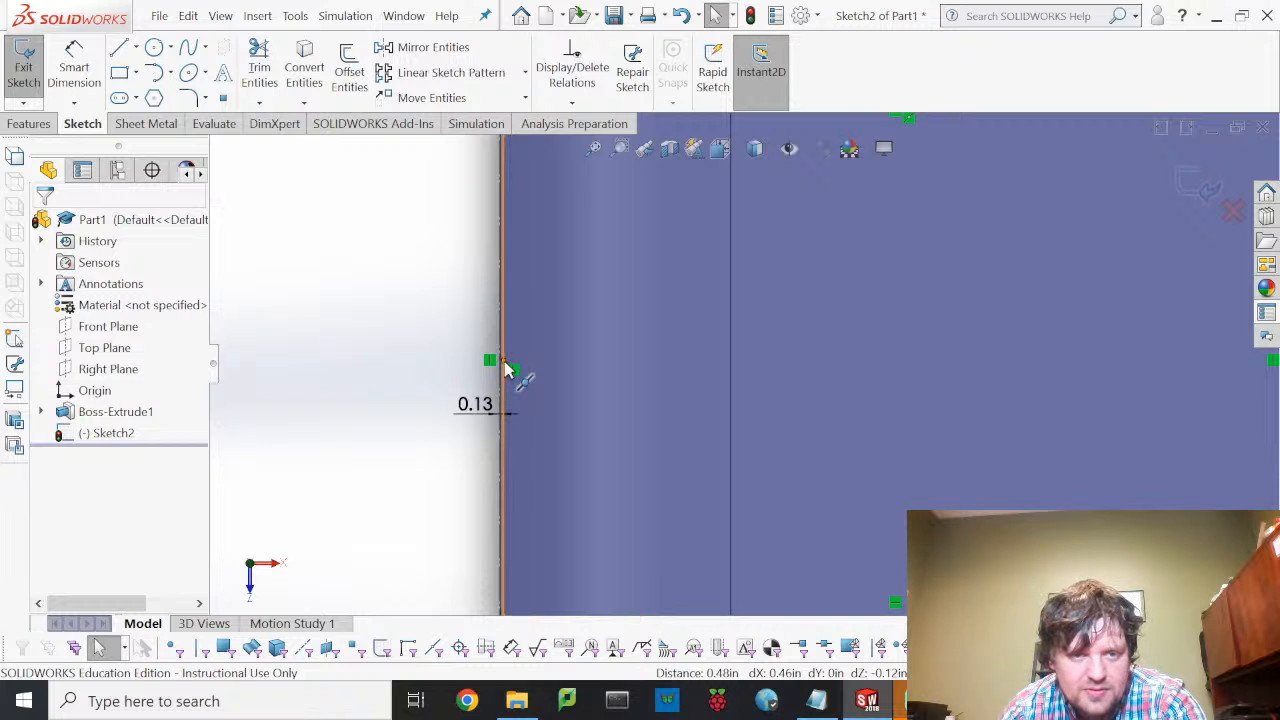
click(504, 369)
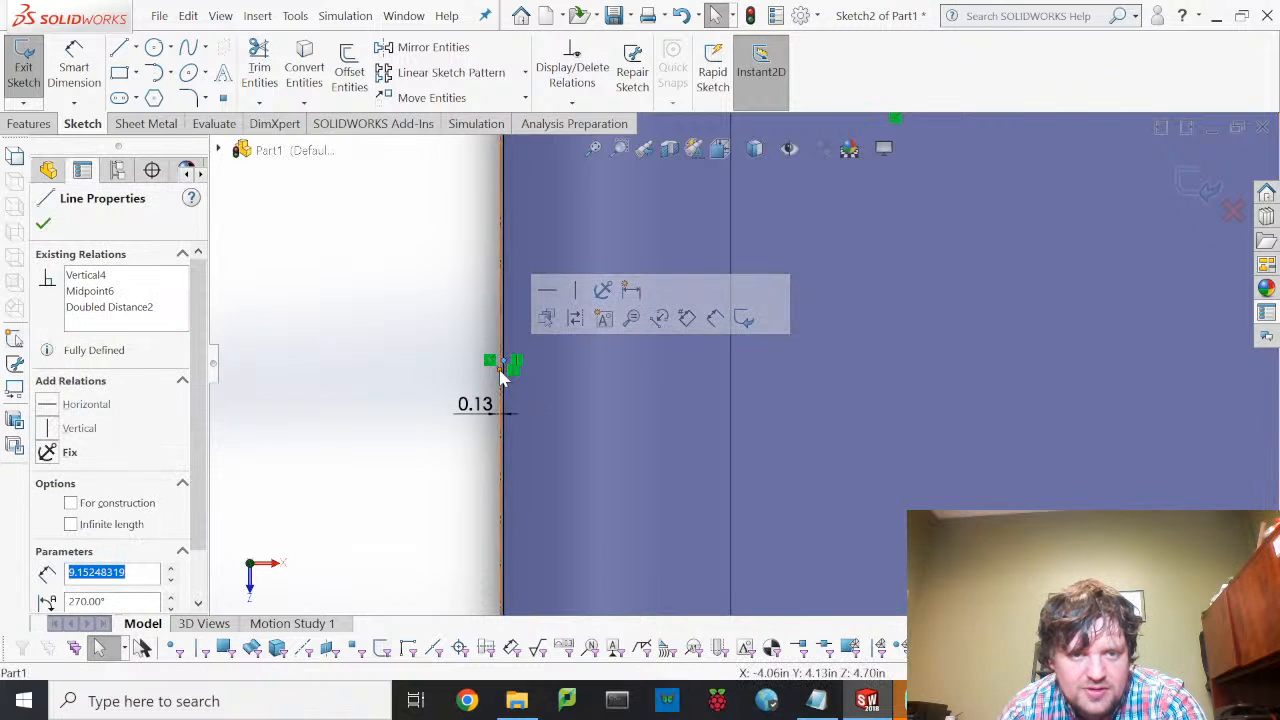
click(500, 370)
ctrl+click(503, 360)
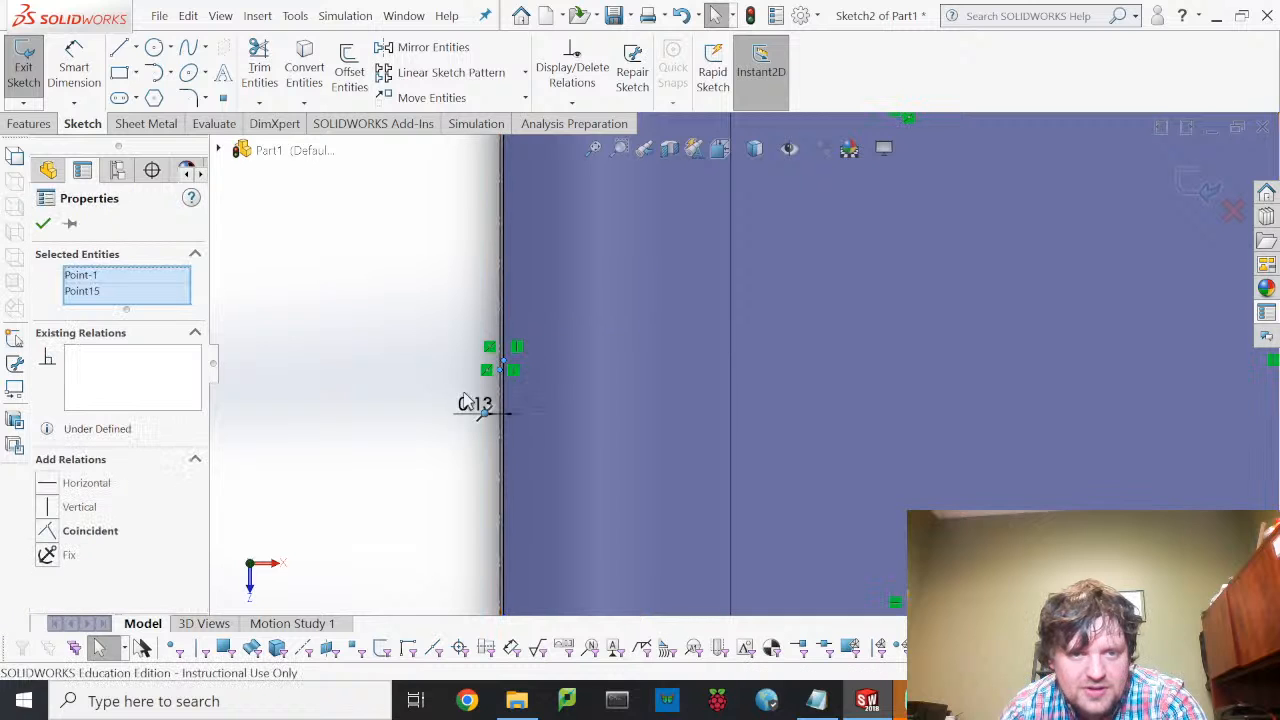
click(48, 484)
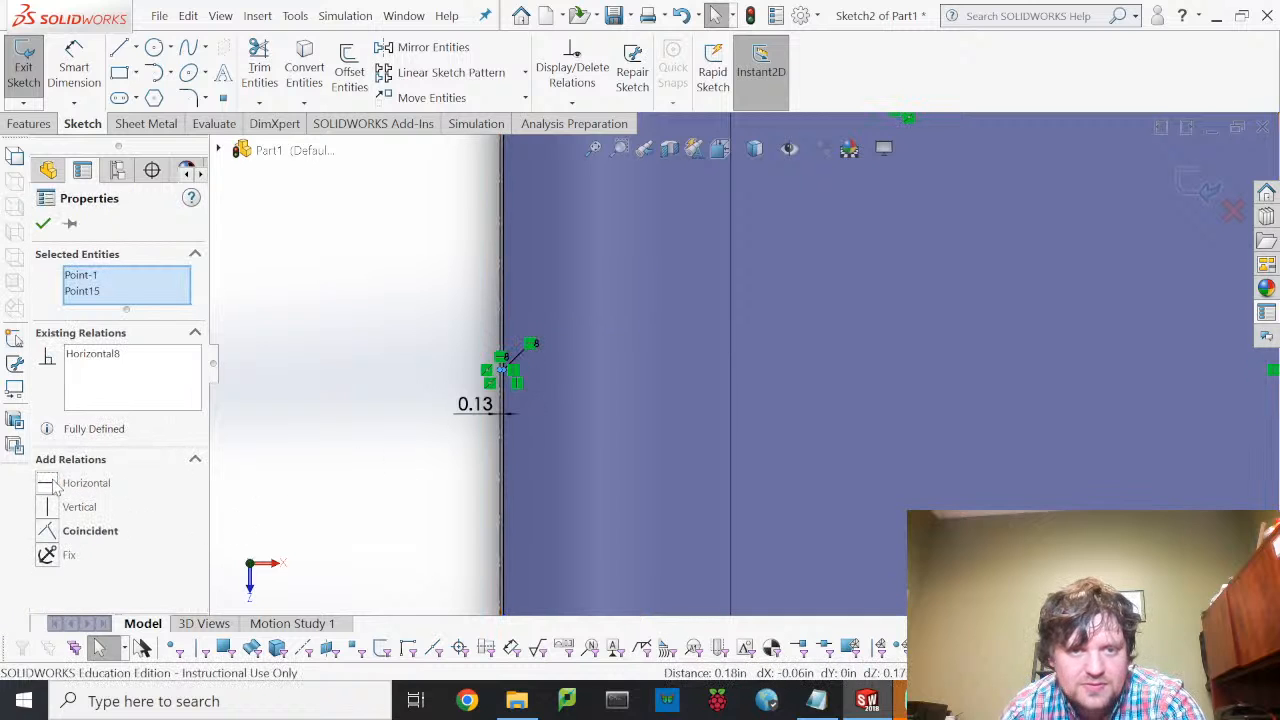
- Clear the selected midpoints and exit the inner rectangle sketch on the body's top face
click(300, 323)
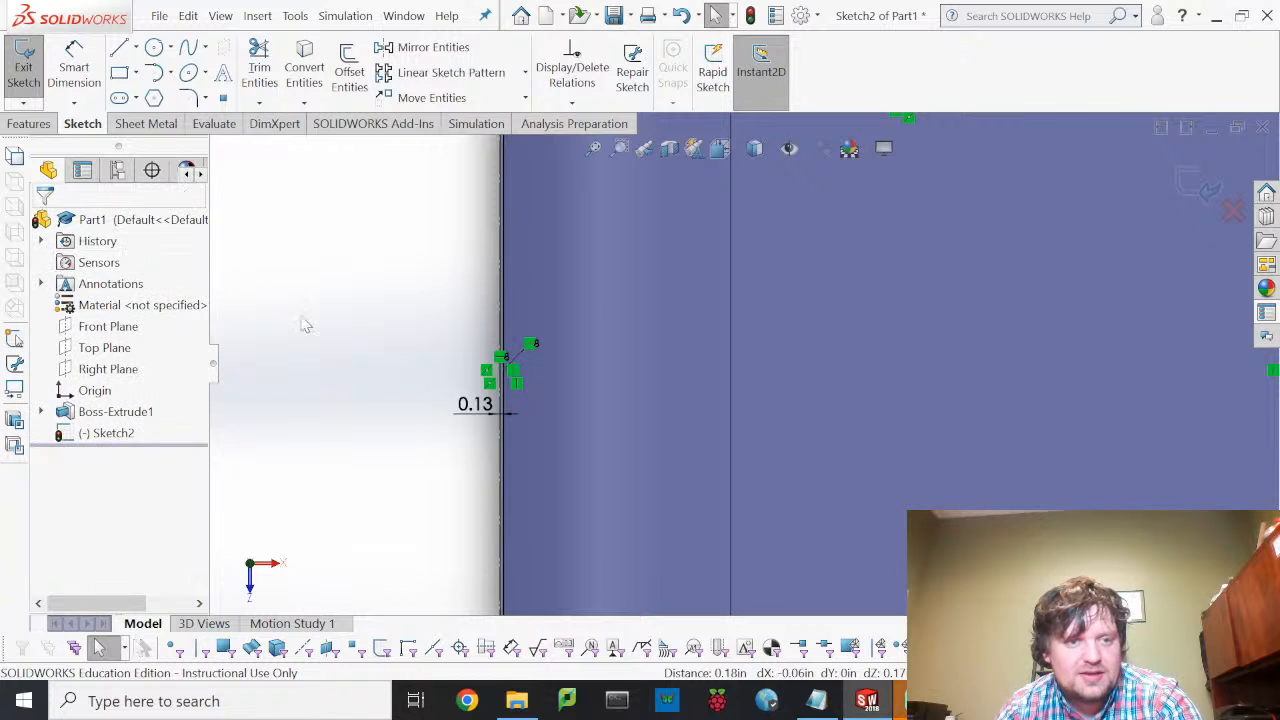
scroll(557, 366, up, 2)
scroll(570, 370, up, 3)
scroll(782, 355, down, 1)
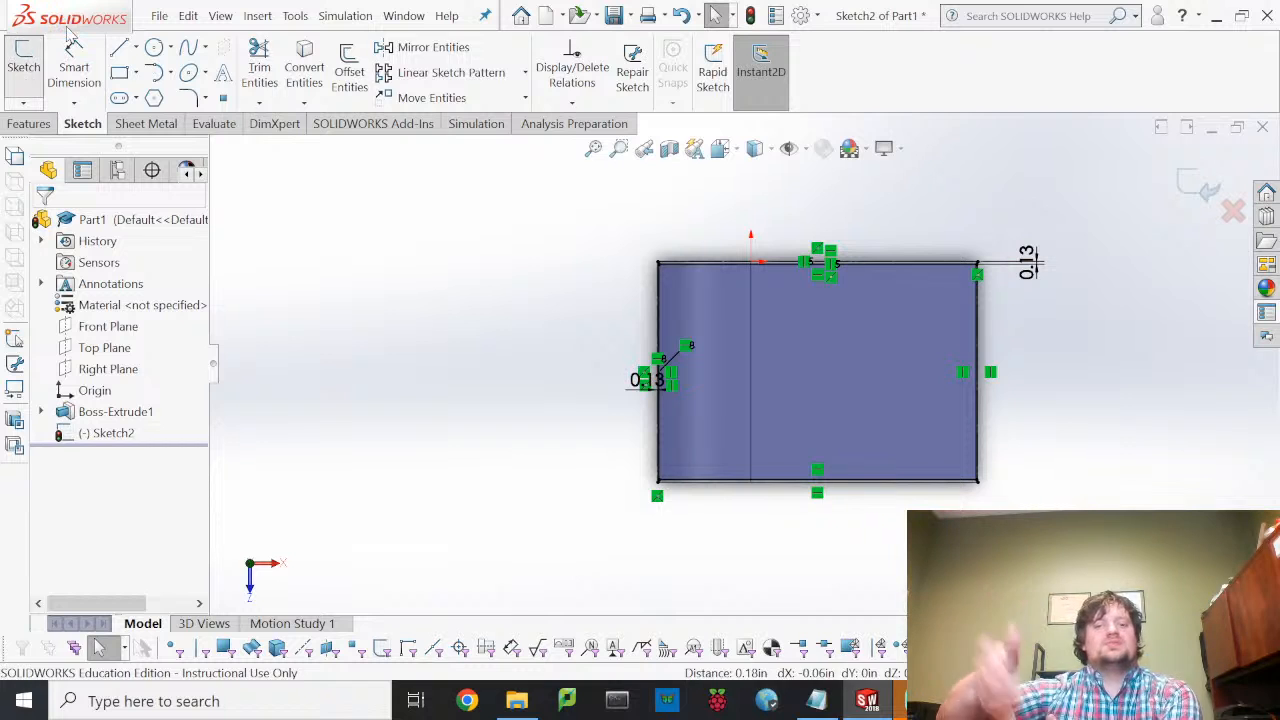
click(23, 68)
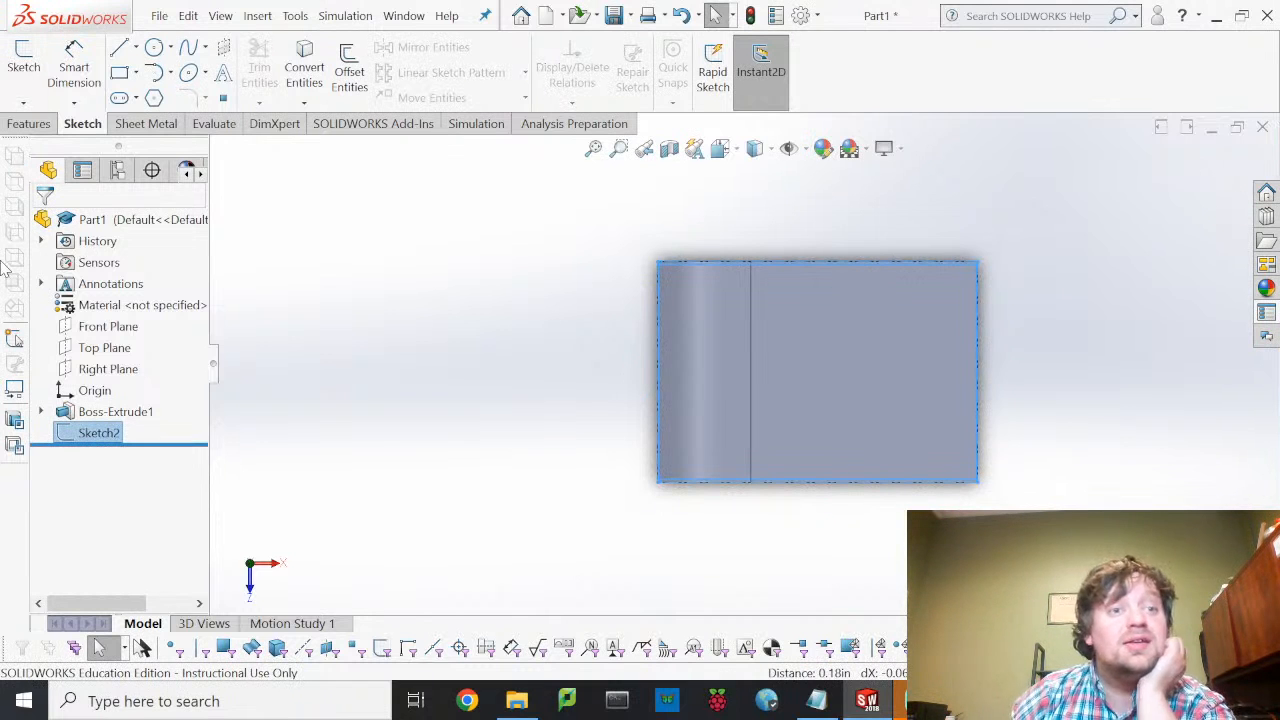
- Extrude-cut the inner rectangle through the body, using Through All - Both as the end condition
click(45, 124)
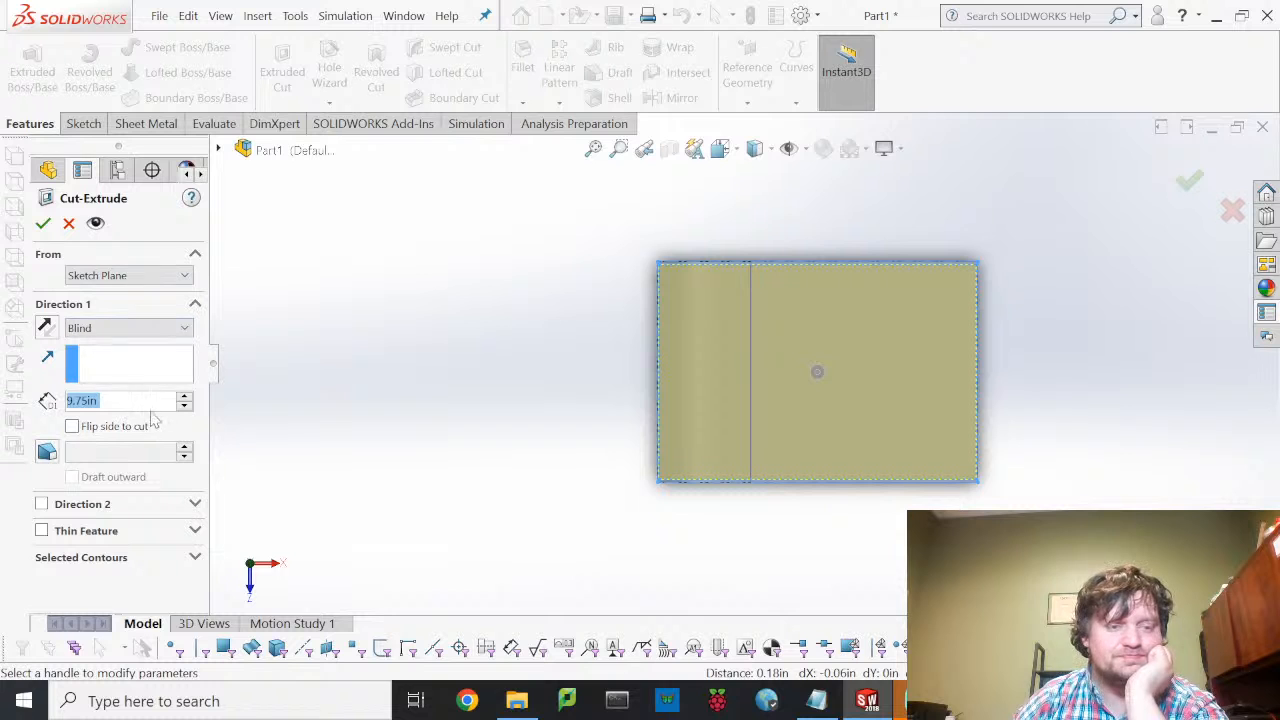
click(153, 330)
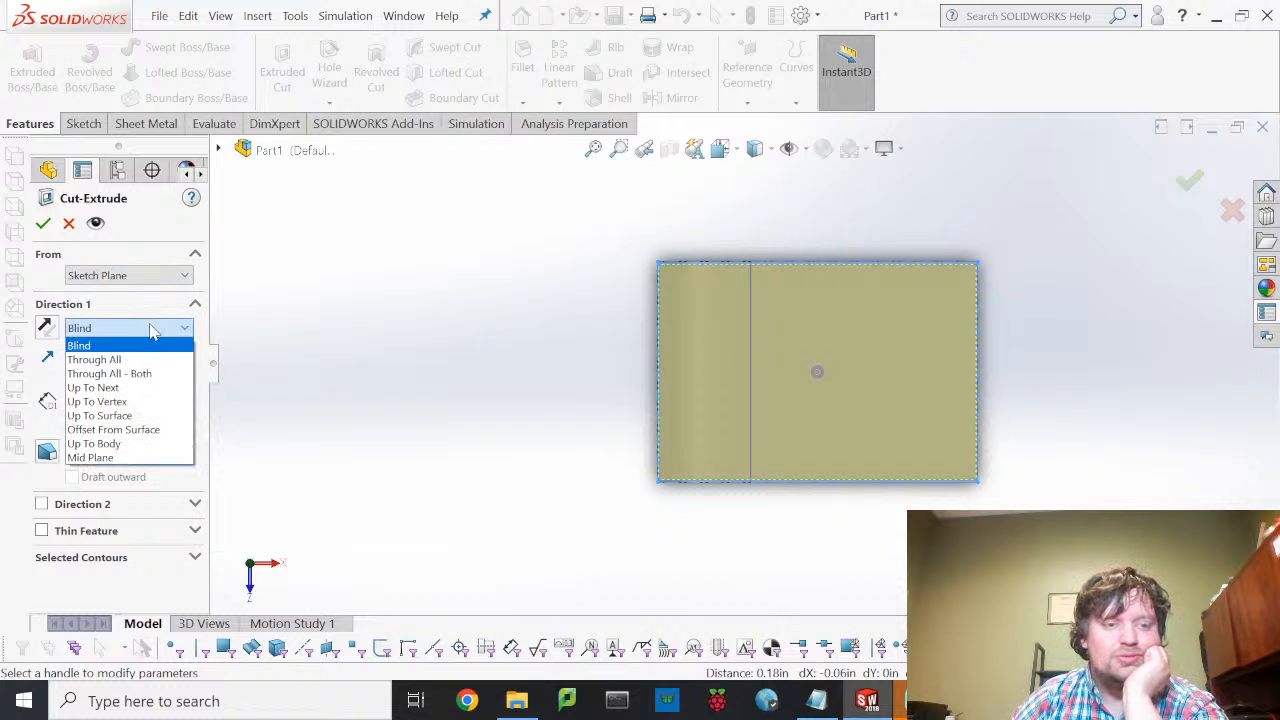
click(109, 373)
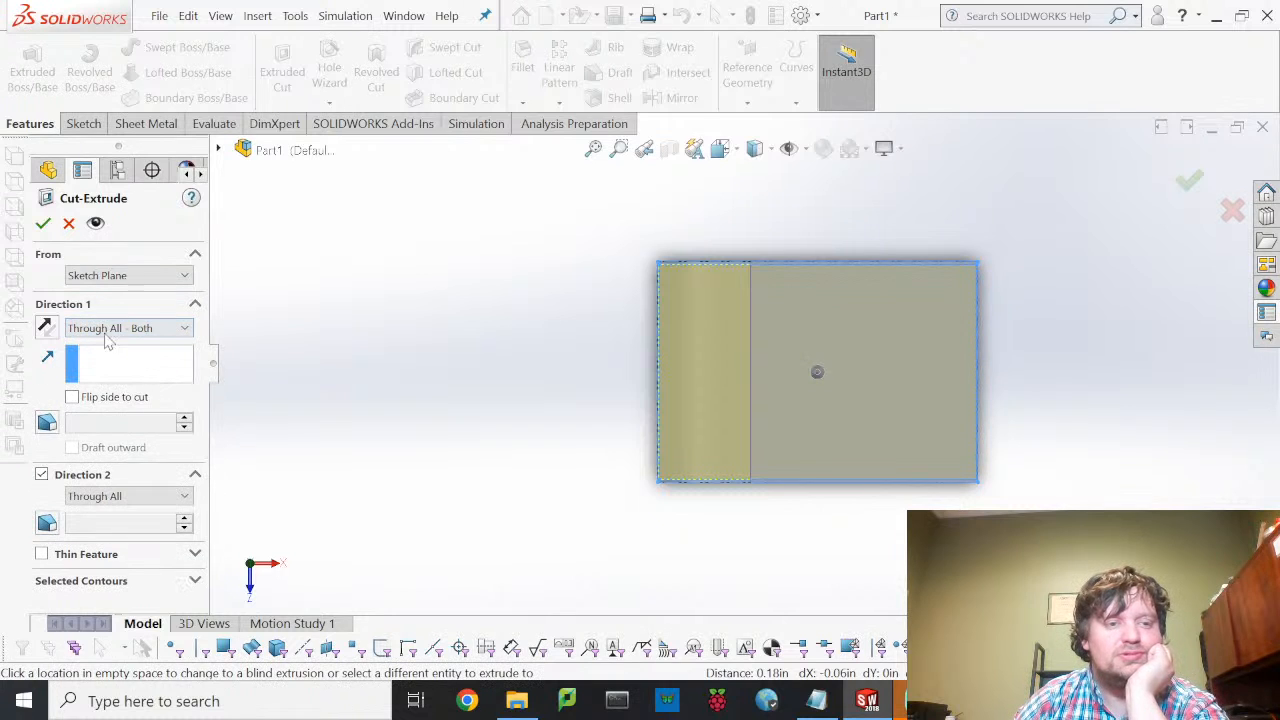
click(43, 225)
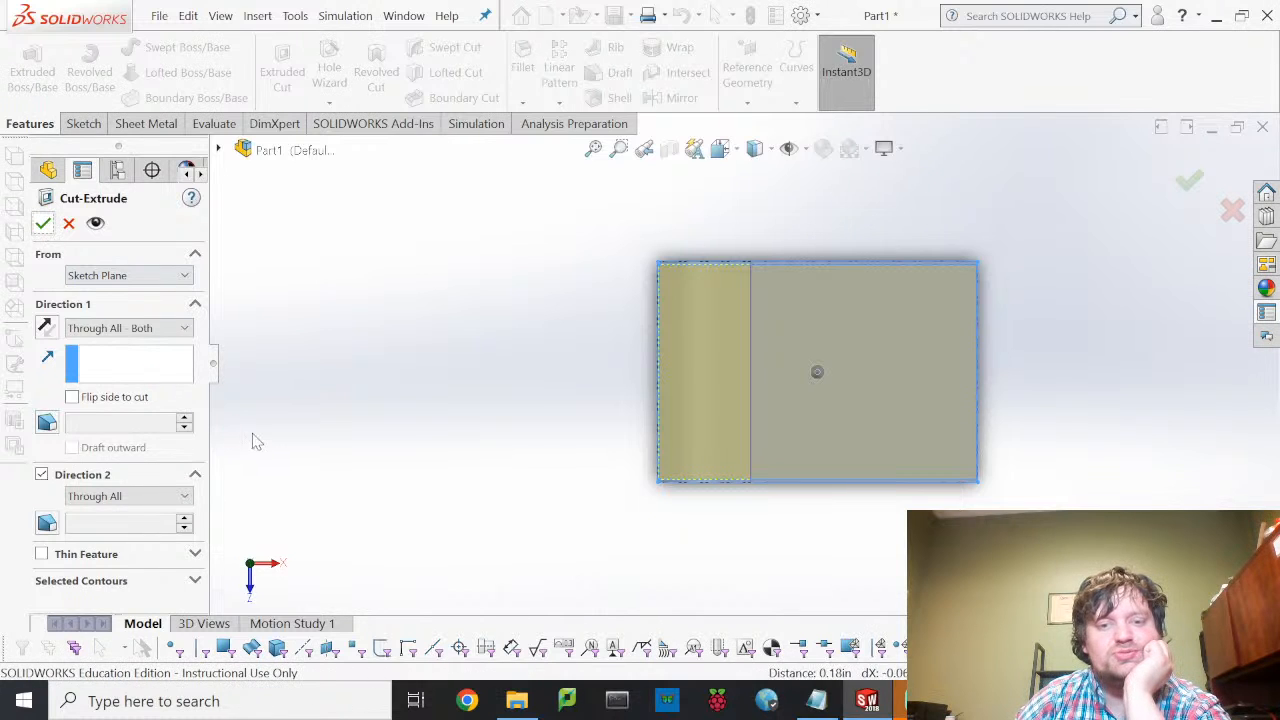
- Inspect the cut at the rounded end, then delete the extruded cut while keeping its rectangle sketch
middle_drag(757, 420, 888, 365)
middle_click(888, 363)
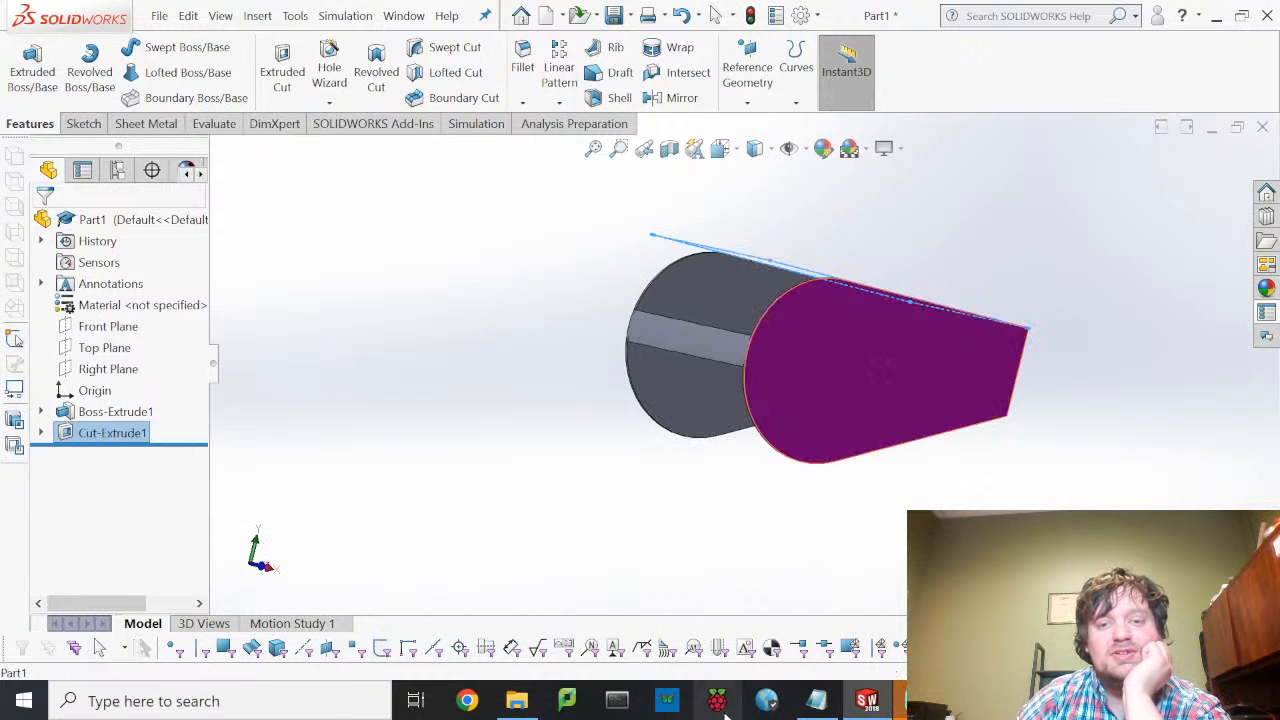
scroll(730, 360, down, 5)
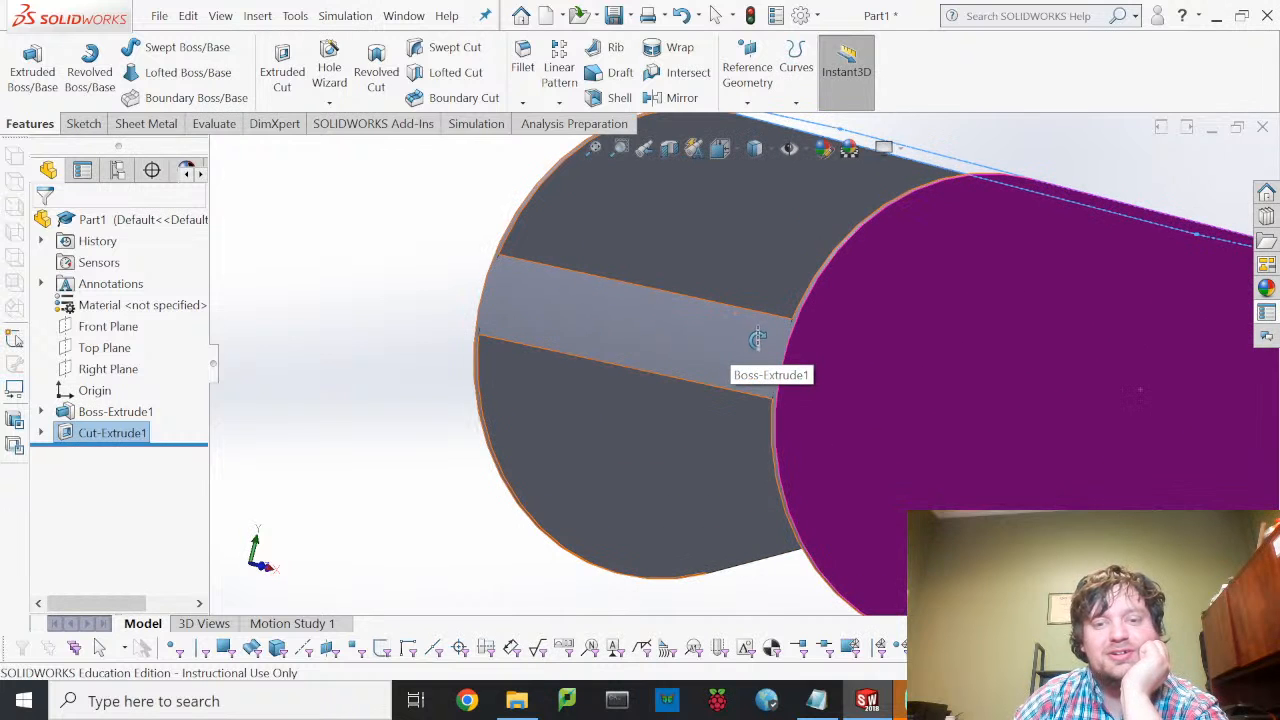
middle_drag(727, 373, 700, 429)
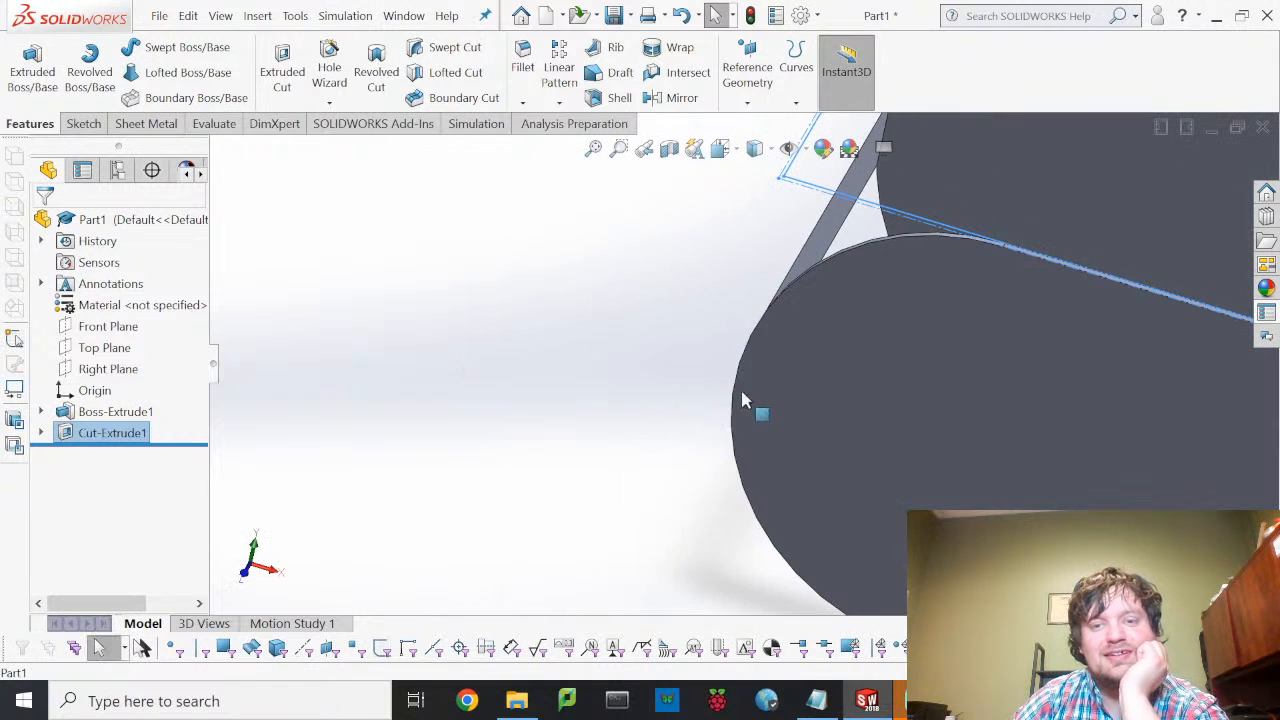
middle_drag(740, 387, 781, 373)
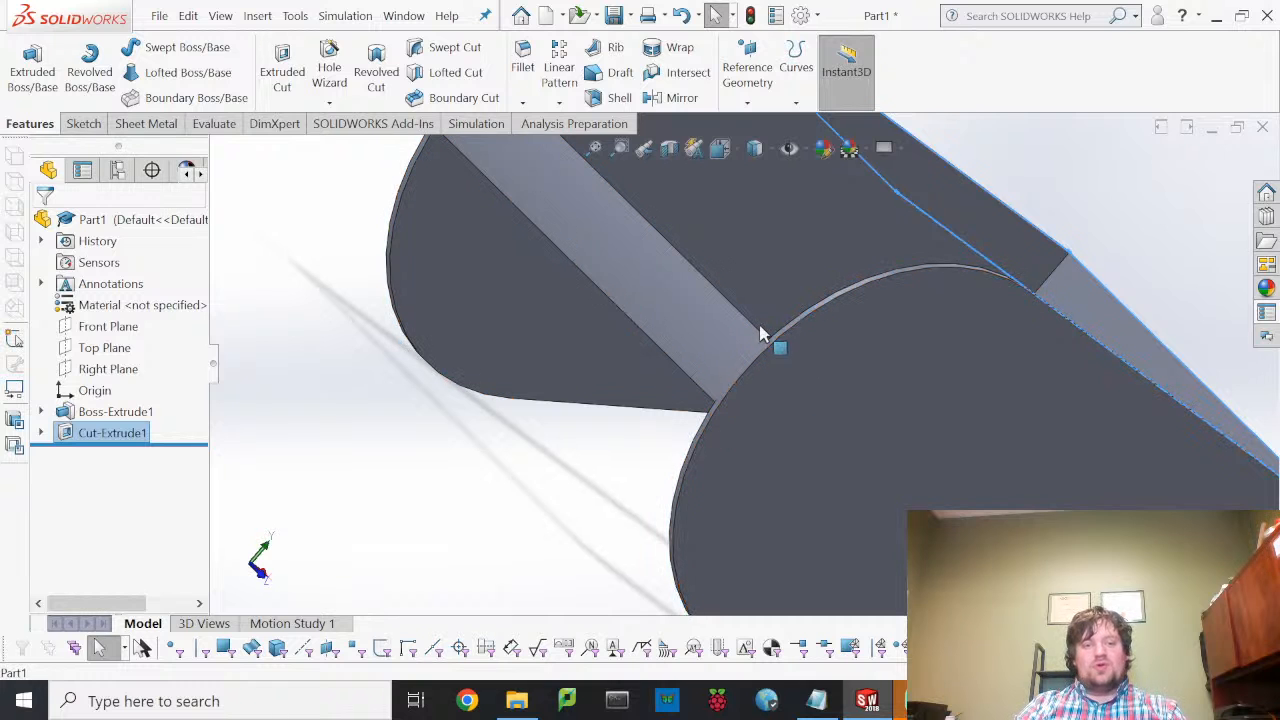
right_click(91, 433)
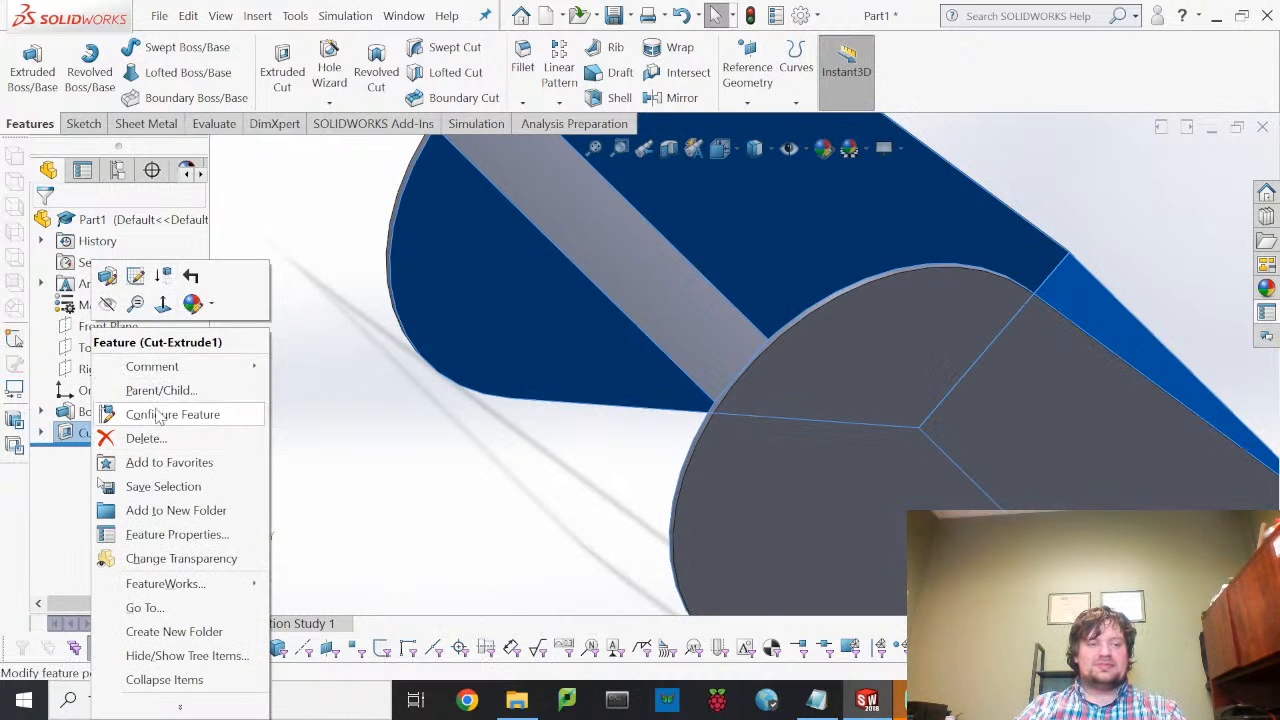
click(150, 438)
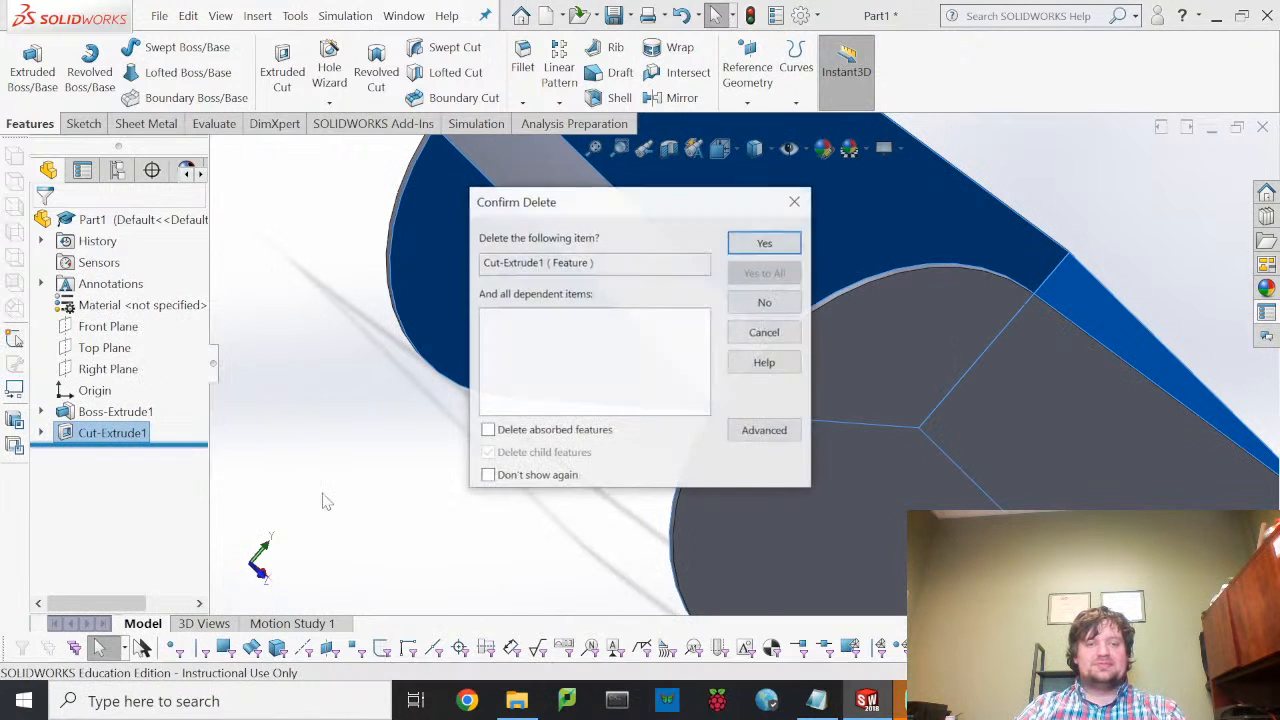
click(760, 245)
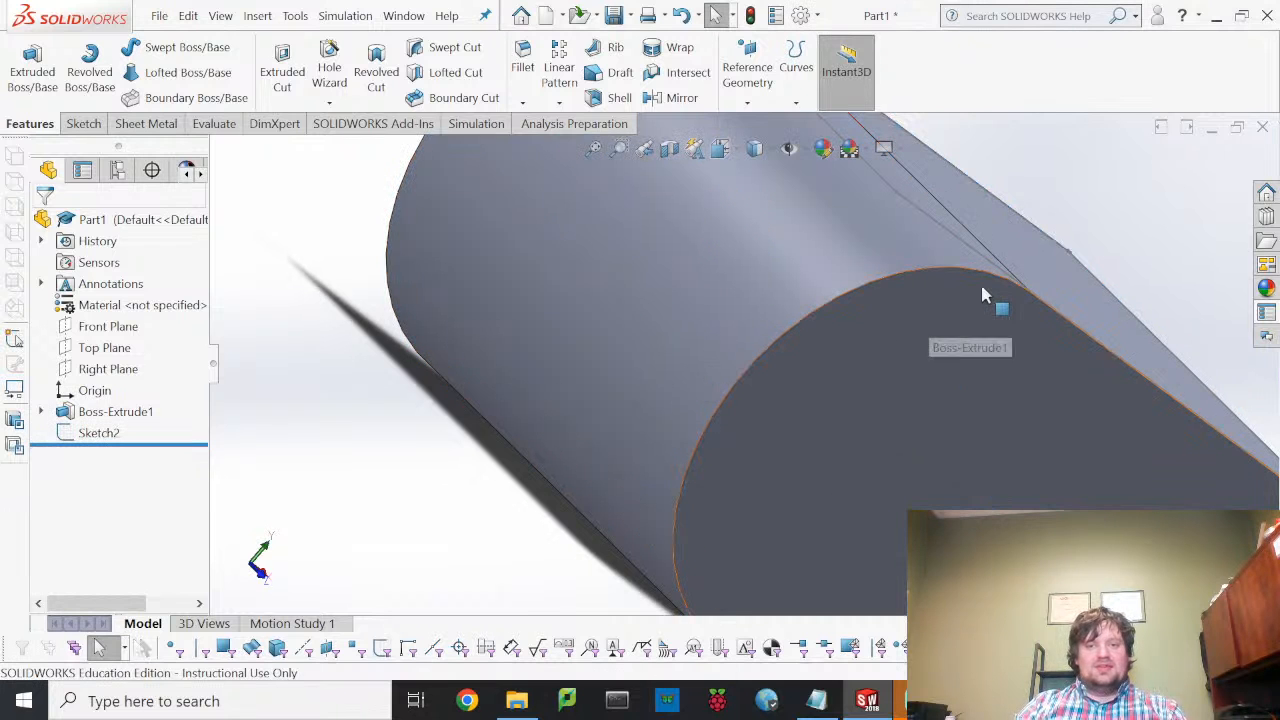
- Shell the extruded body with a wall thickness of 0.125 in, without removing any face
scroll(940, 327, up, 3)
middle_drag(845, 336, 826, 257)
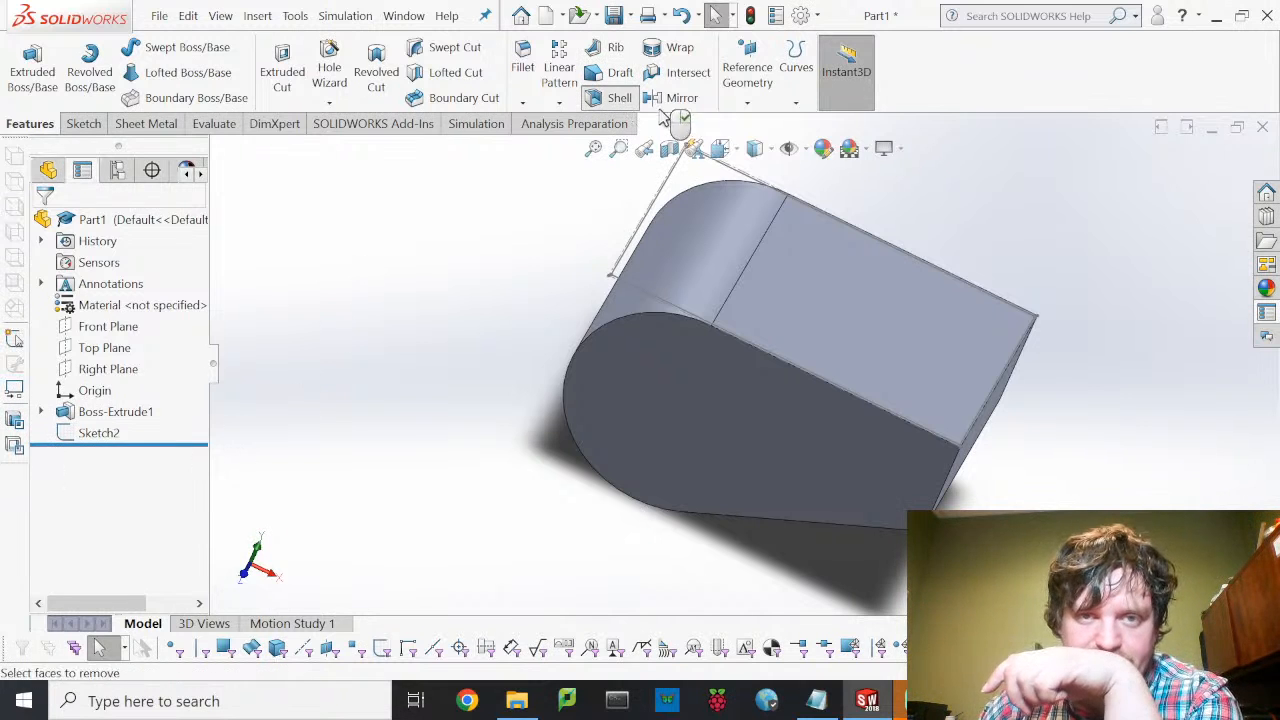
click(619, 99)
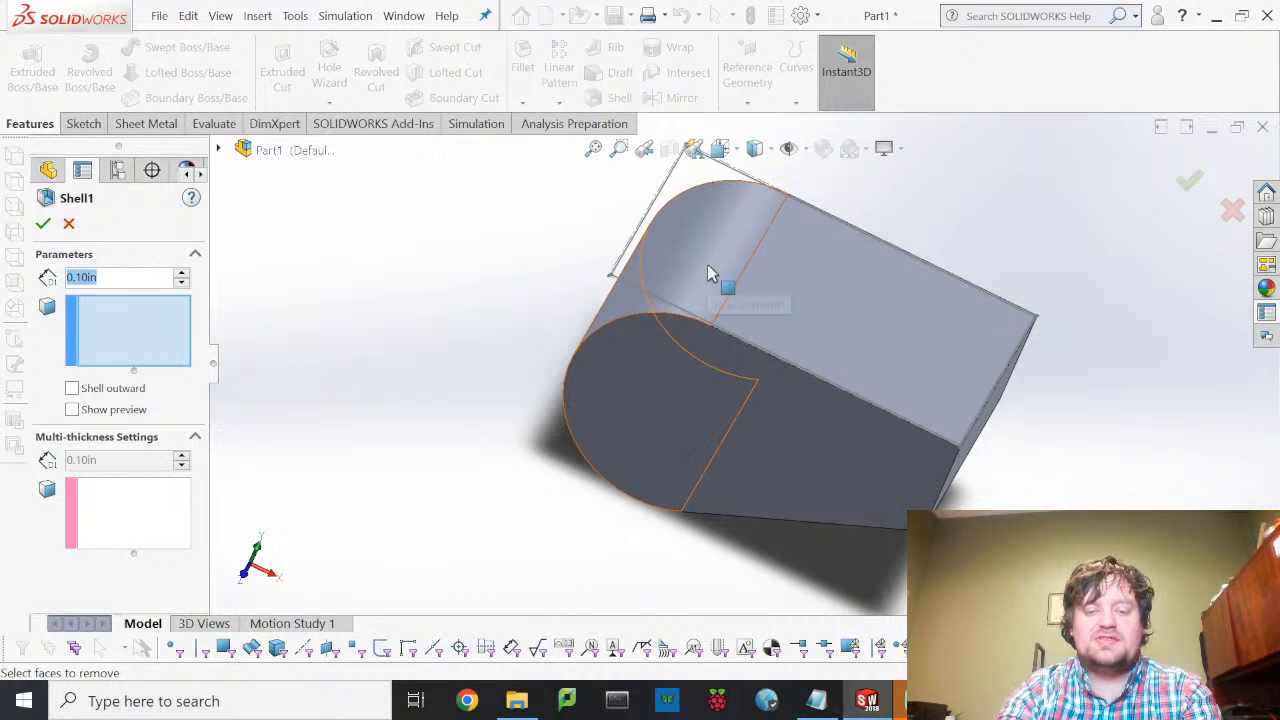
text(0.125)
key(Return)
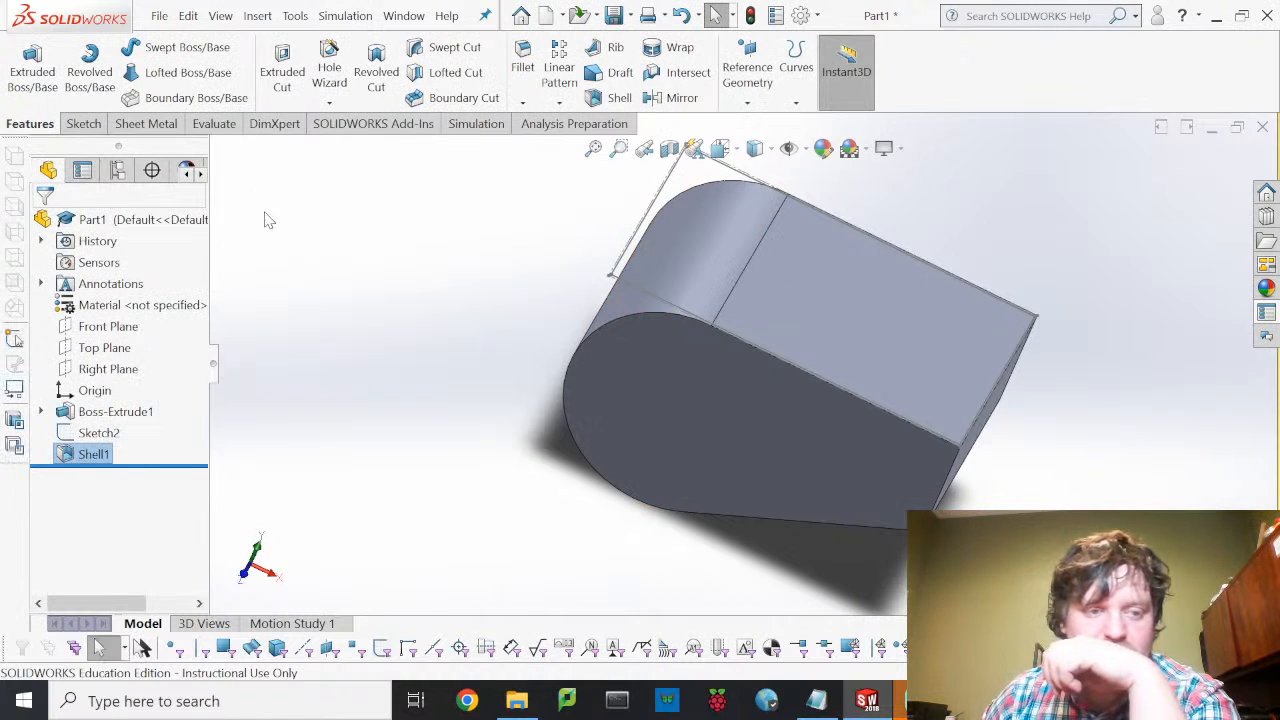
- Edit the shell to remove the body's flat sloping underside face, with the shell preview turned on
click(90, 460)
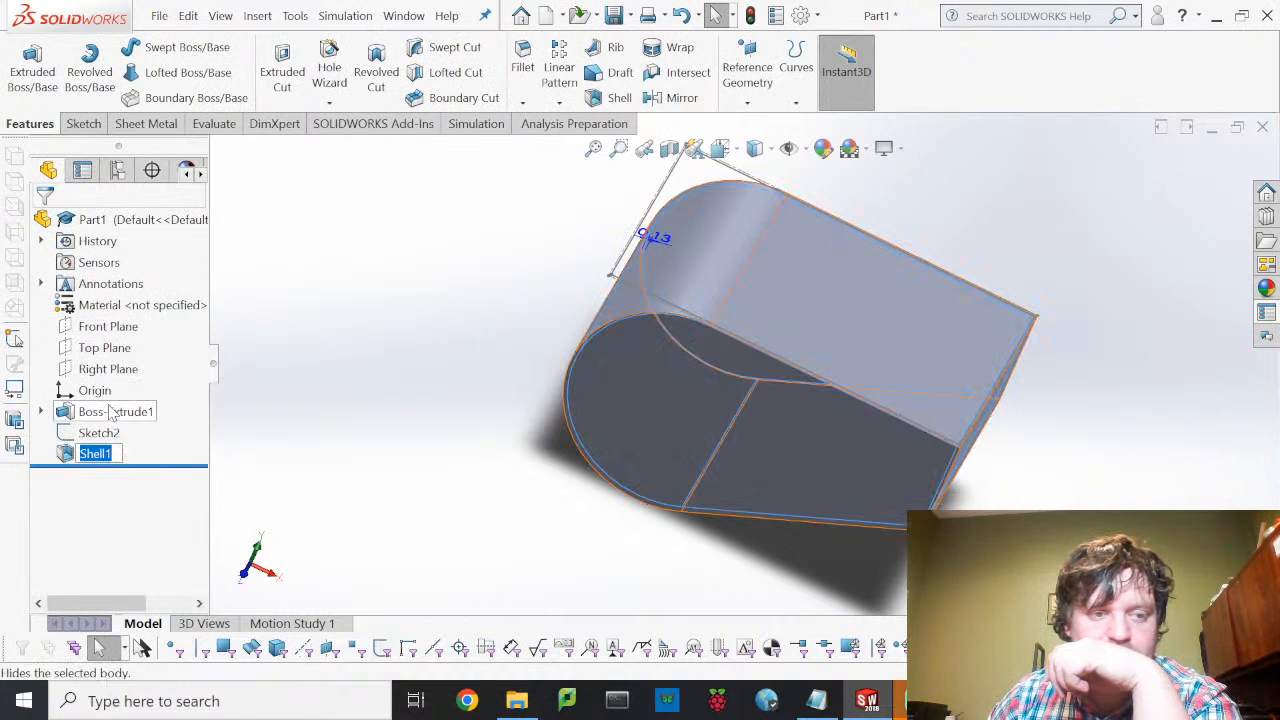
click(82, 410)
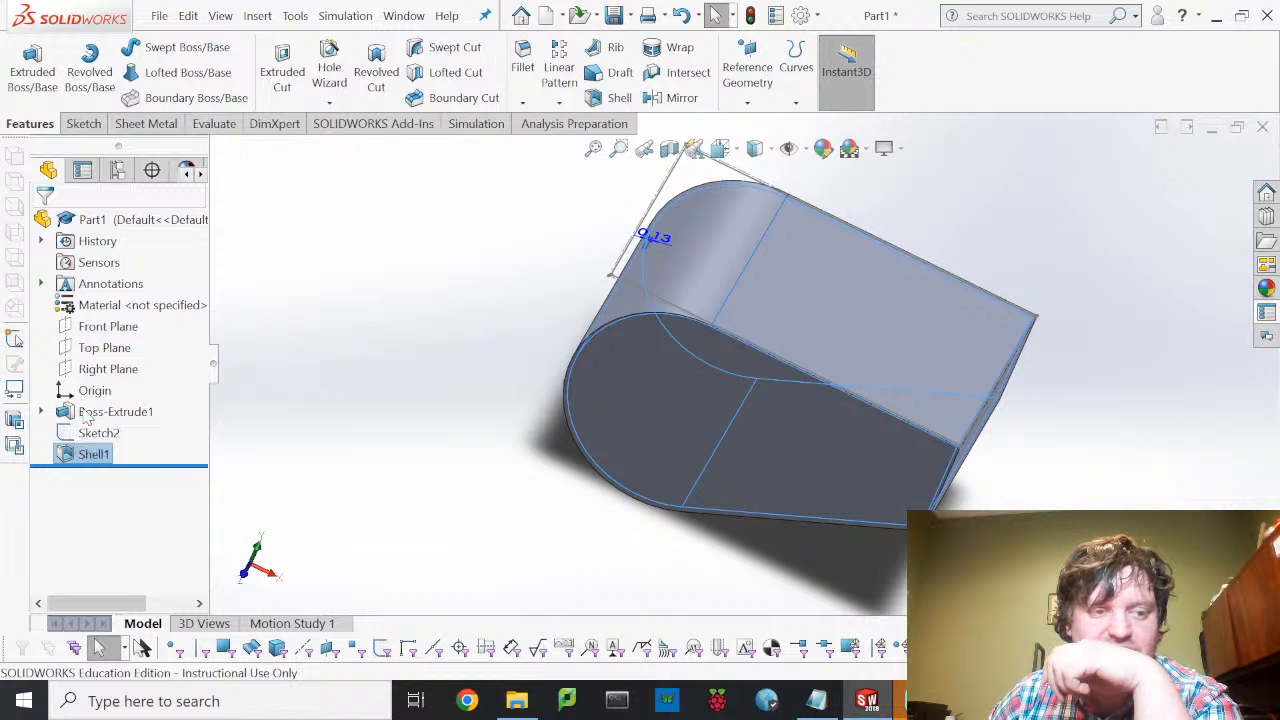
middle_drag(600, 508, 780, 366)
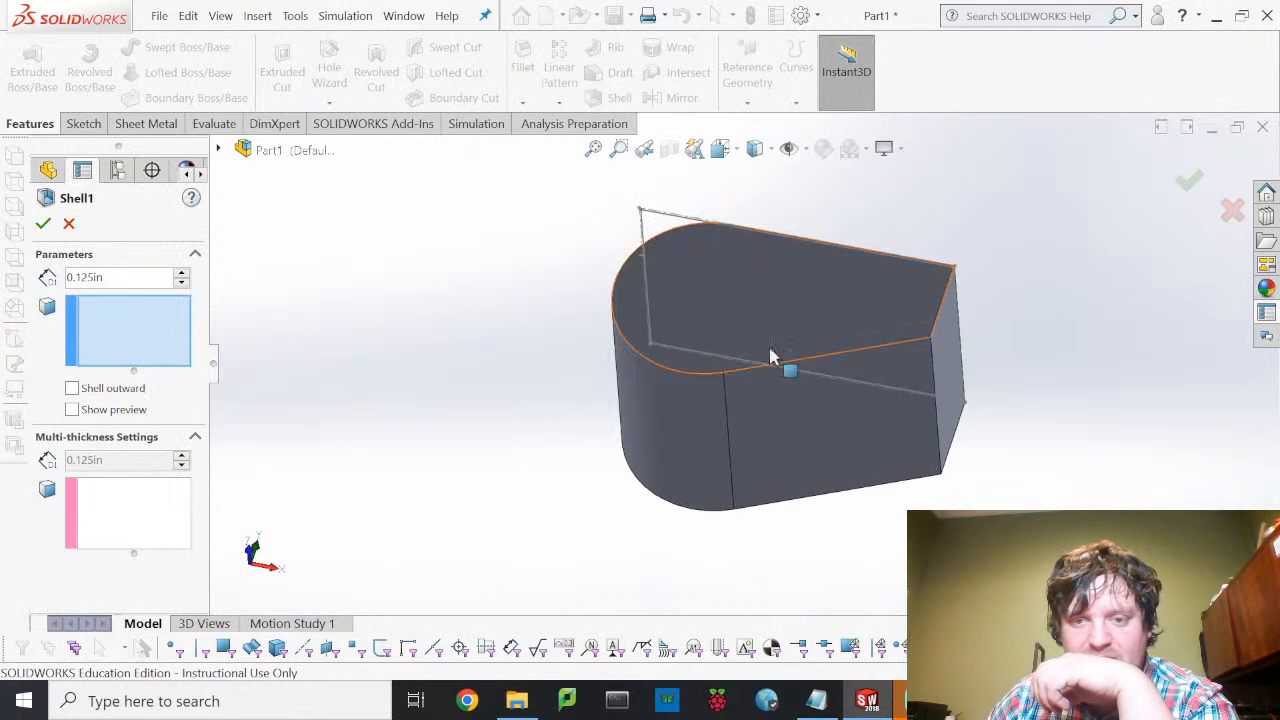
click(826, 427)
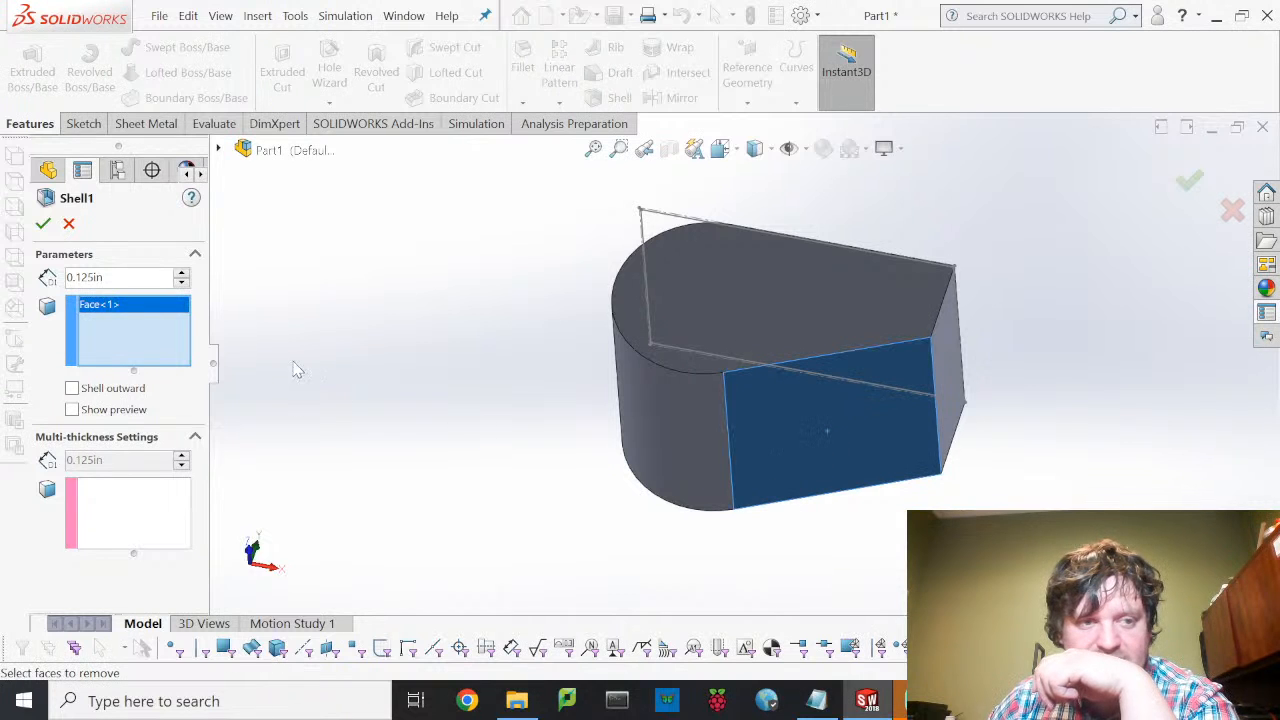
click(71, 409)
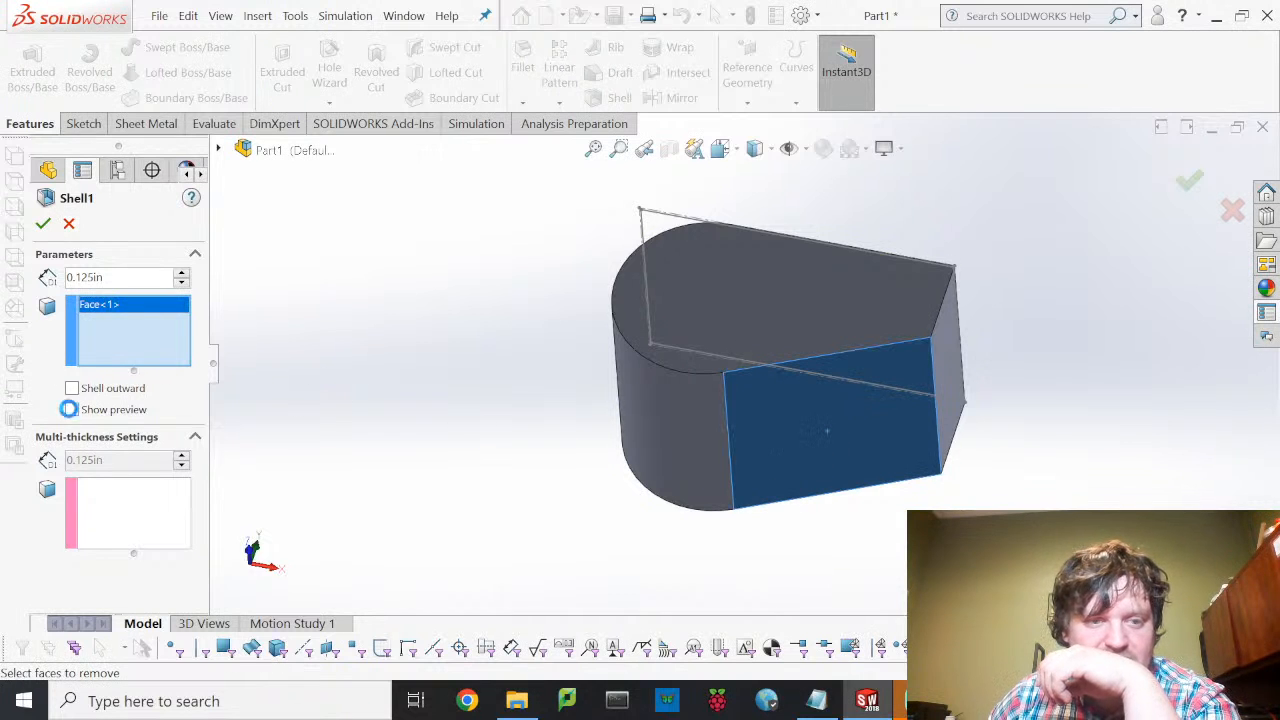
middle_drag(575, 473, 704, 437)
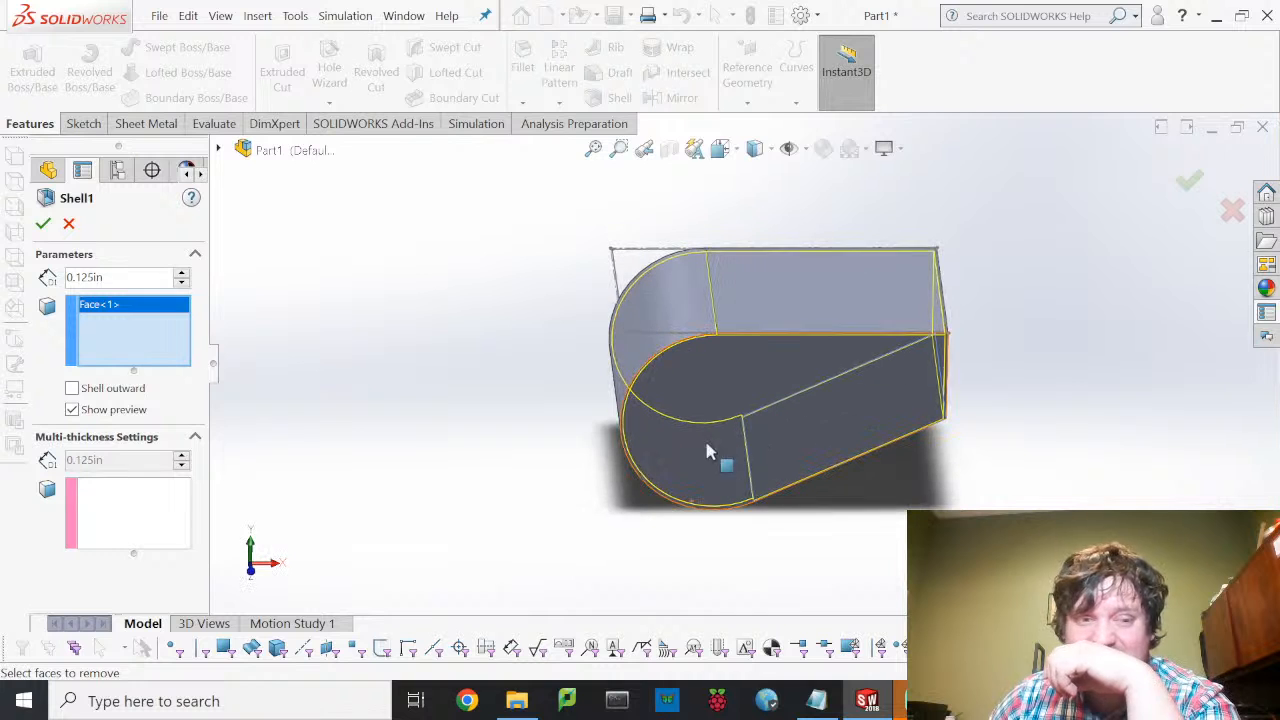
click(43, 225)
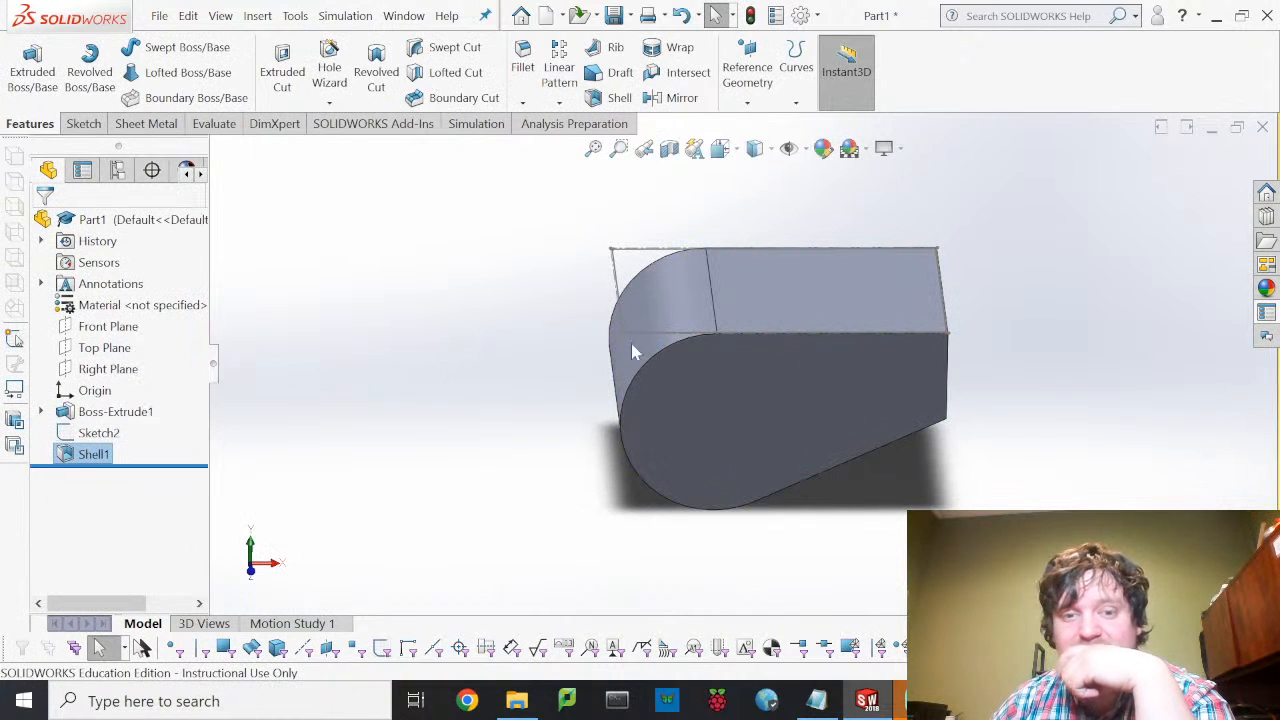
- Reopen the rectangle sketch and delete the coincident relation between the construction outline's lower corner and the silhouette vertex at the rounded end
middle_drag(737, 349, 709, 451)
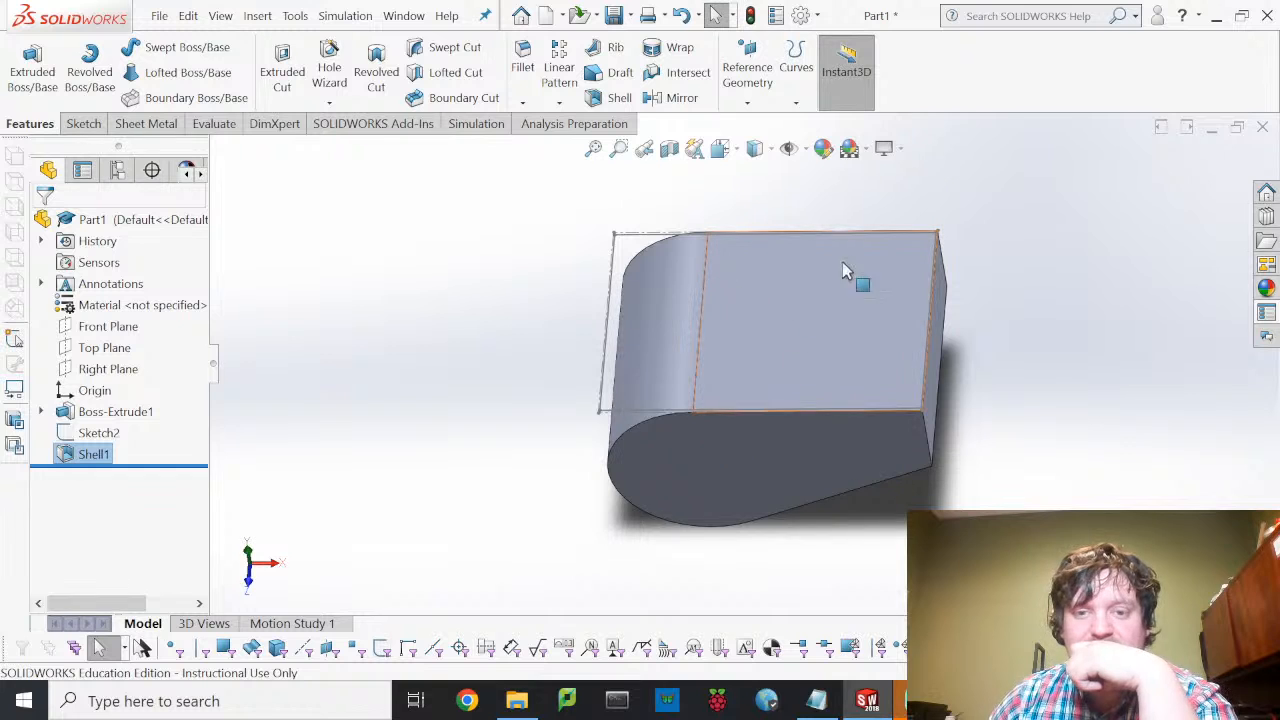
click(100, 433)
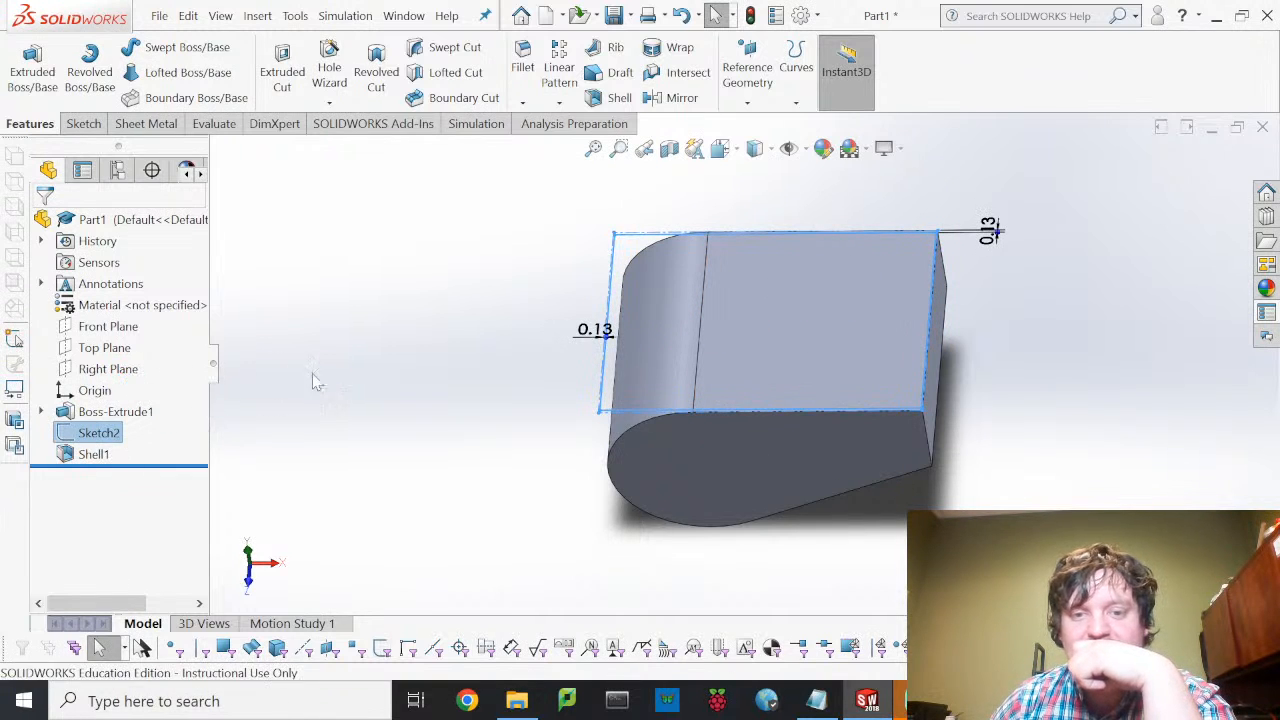
middle_drag(700, 315, 680, 400)
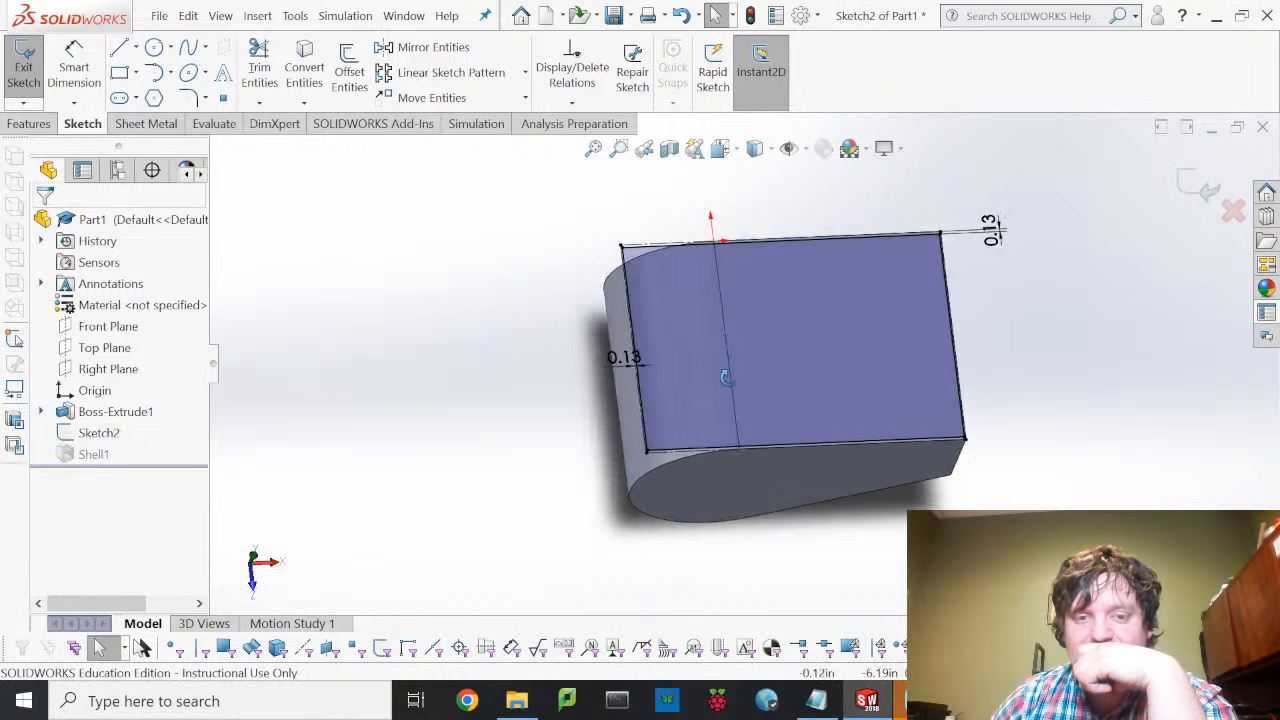
scroll(658, 475, down, 5)
scroll(658, 475, down, 2)
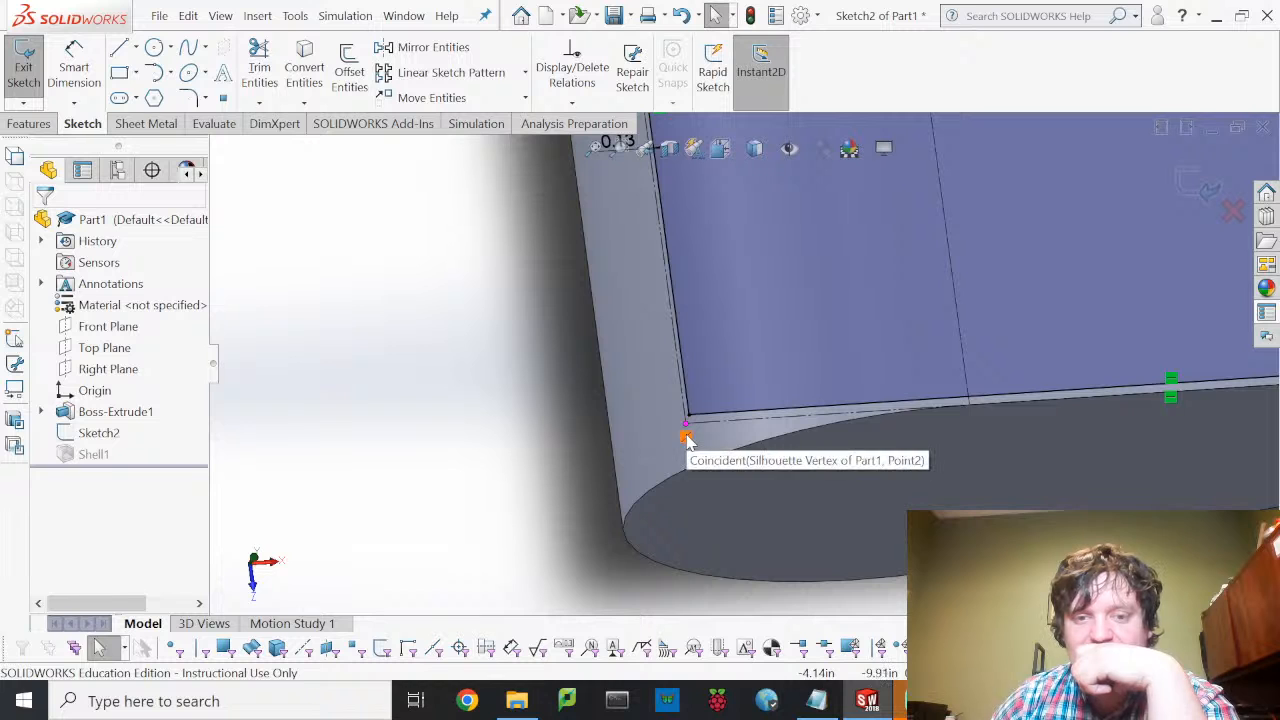
click(686, 436)
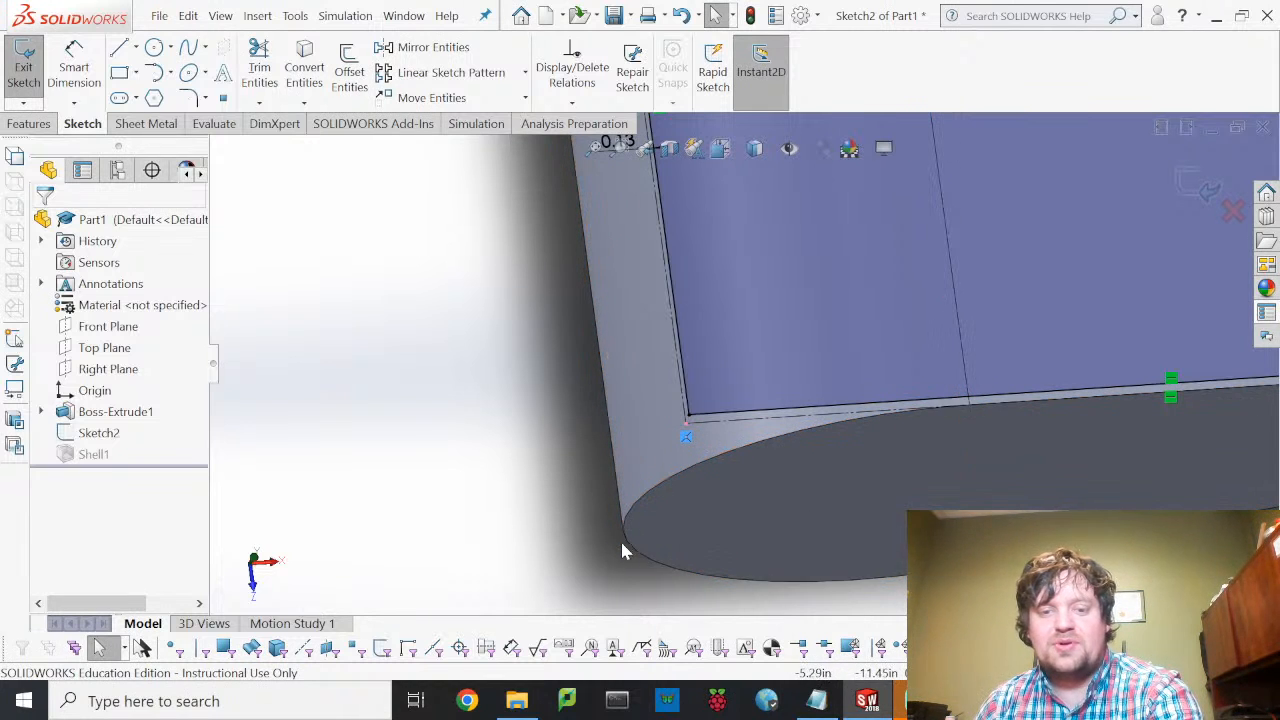
scroll(645, 330, up, 5)
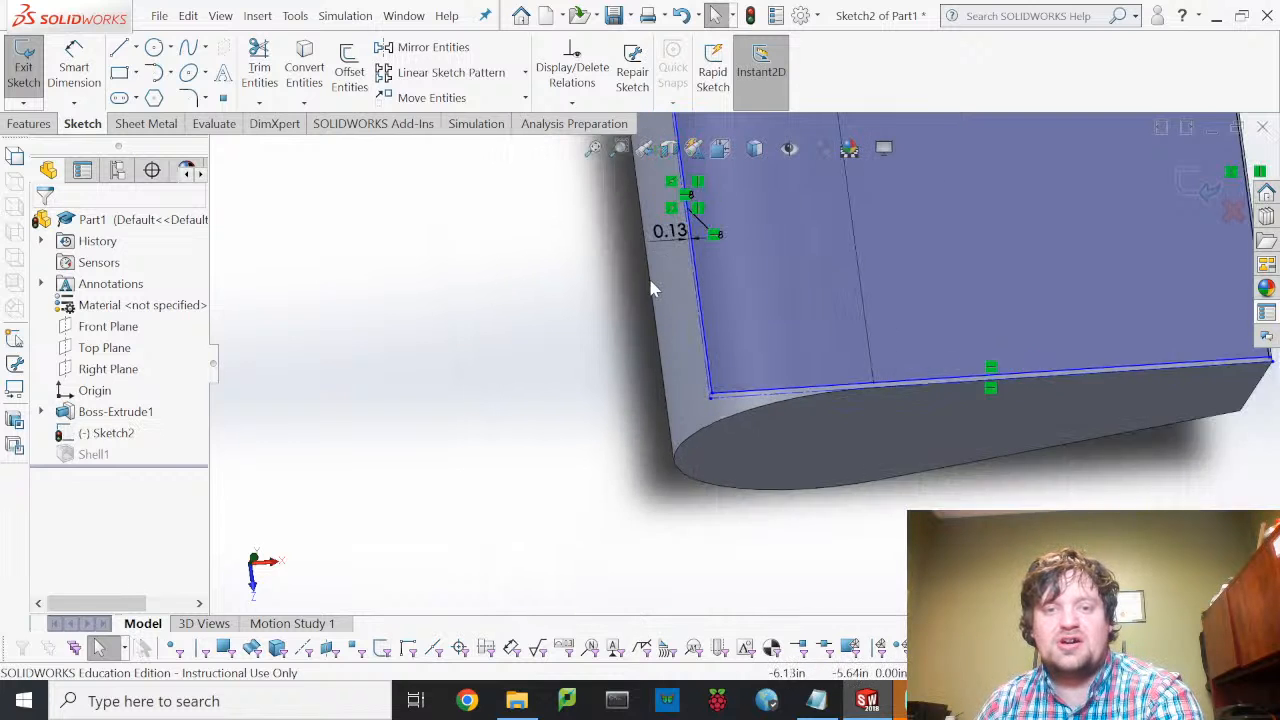
- Make the construction outline's freed lower corner coincident with the body vertex where the flat top face meets the rounded end
mouse_move(662, 205)
middle_down()
mouse_move(637, 265)
mouse_move(626, 210)
middle_up()
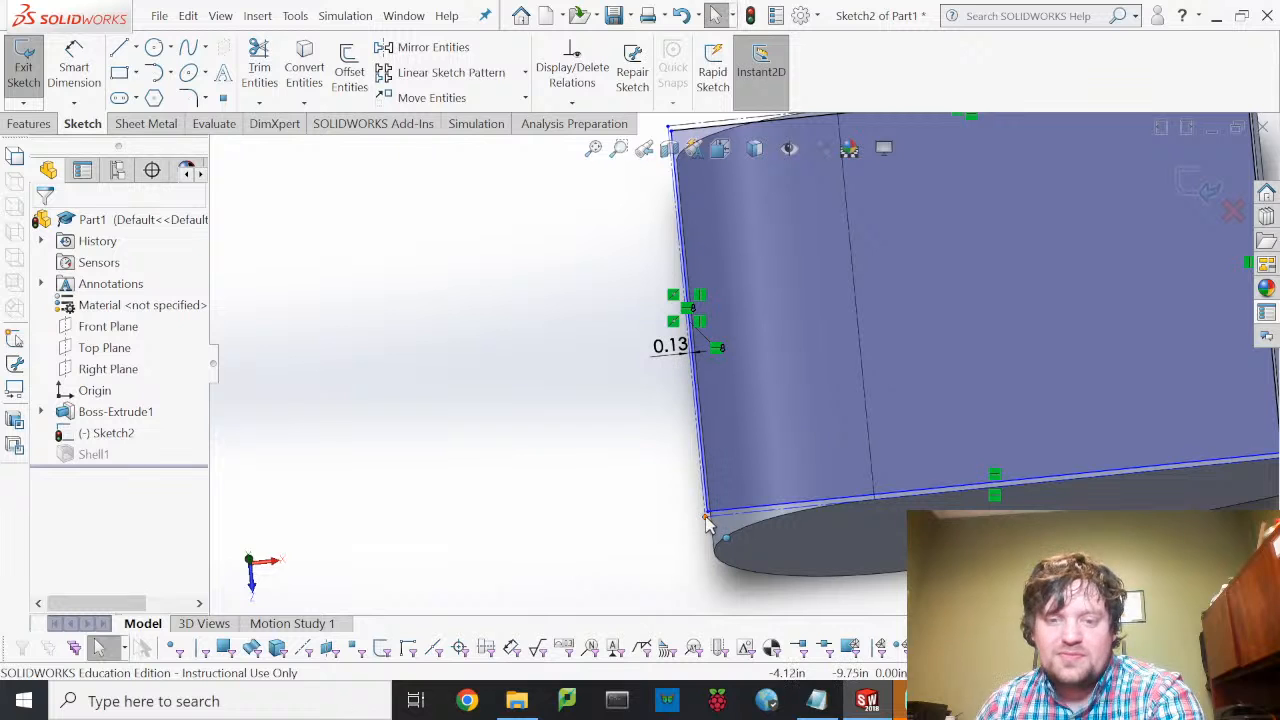
click(874, 501)
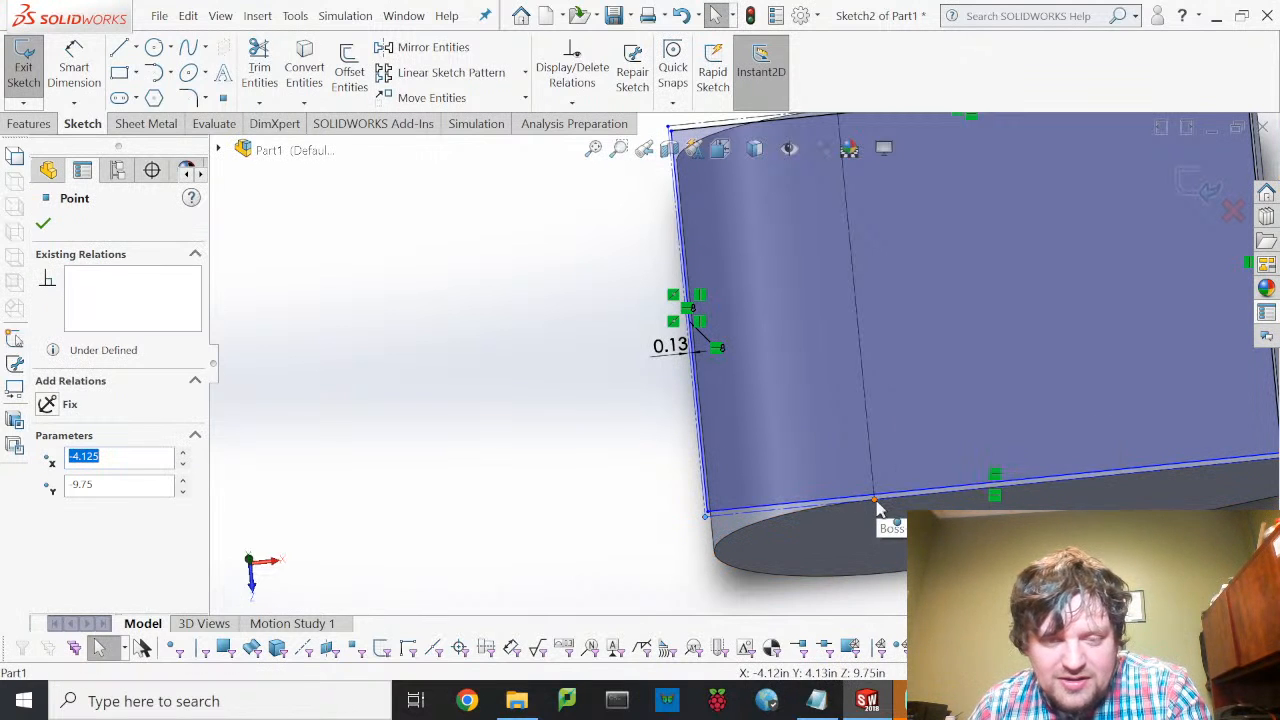
key(Escape)
click(874, 501)
ctrl+click(874, 496)
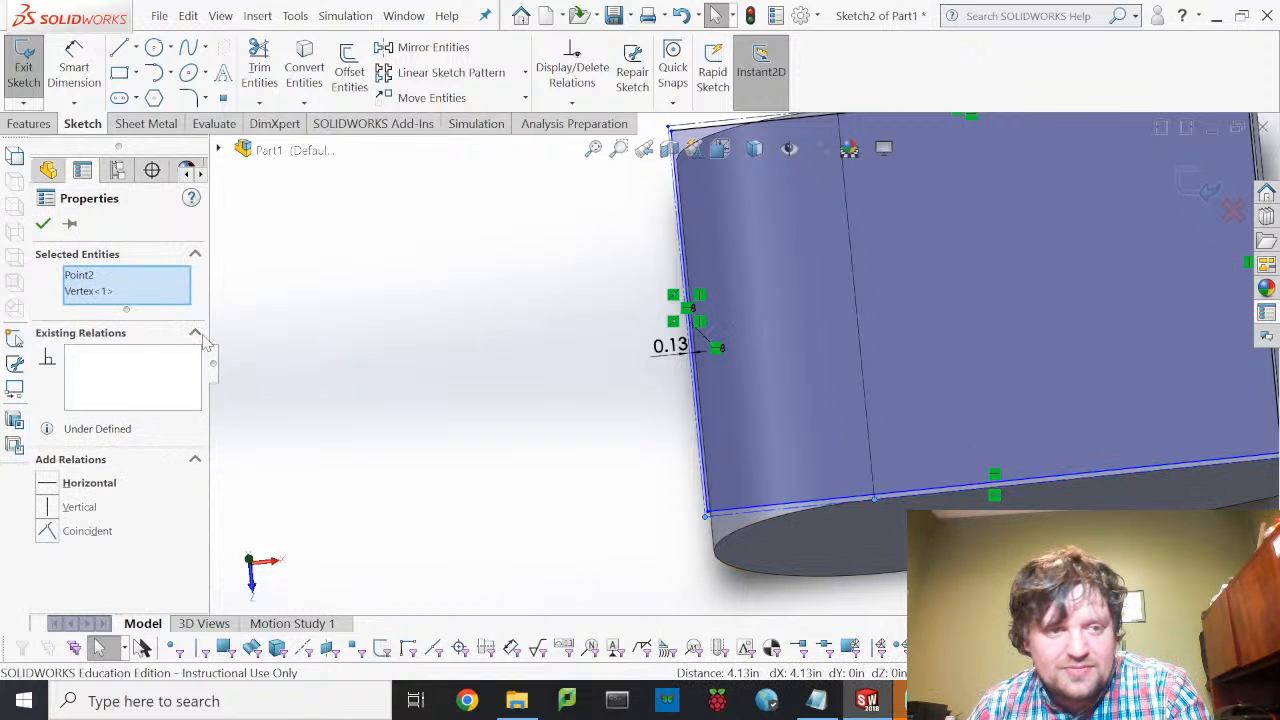
click(50, 531)
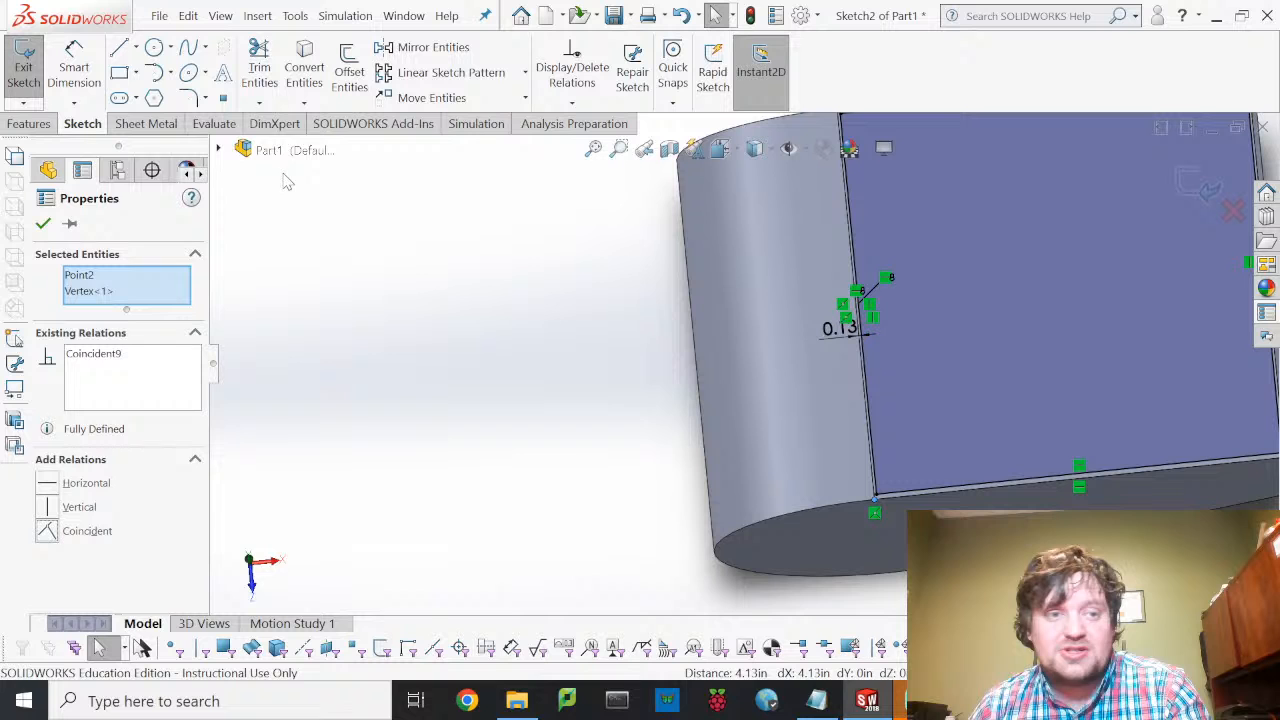
click(42, 223)
scroll(1000, 340, up, 3)
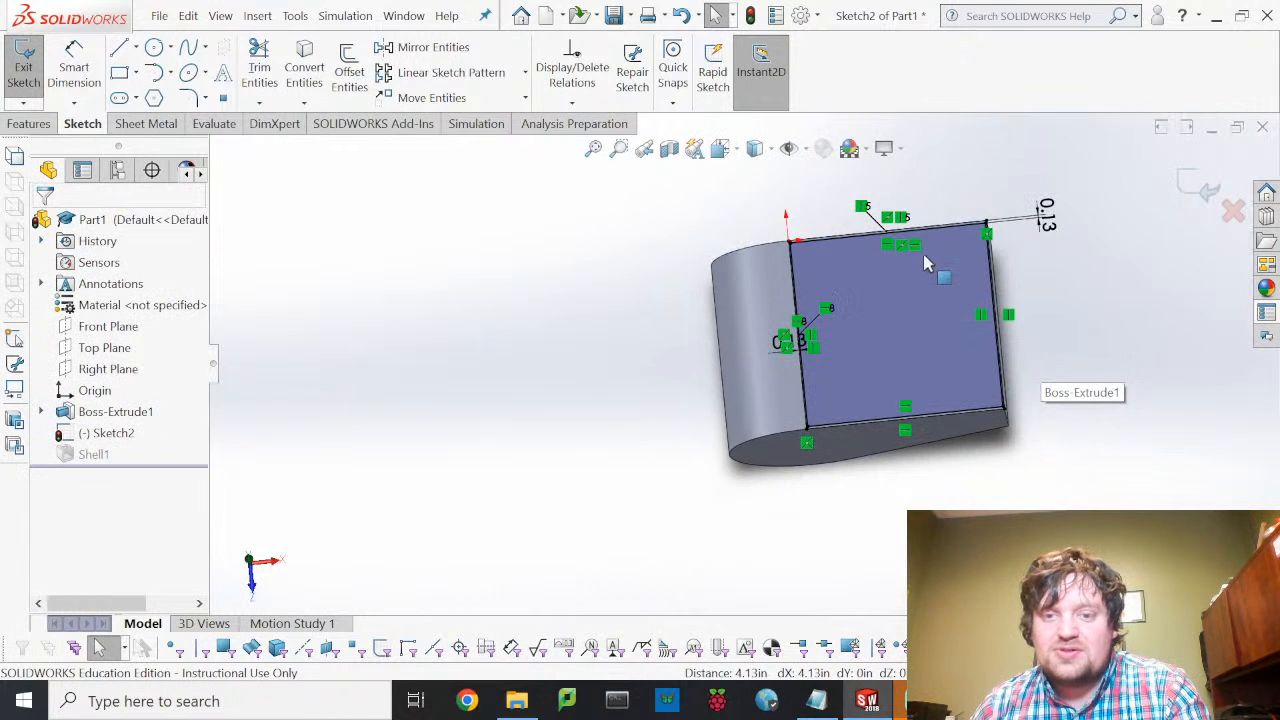
- Exit the sketch and cut its bordered rectangle out of the shelled body with an Extruded Cut set to Through All - Both
scroll(927, 268, down, 2)
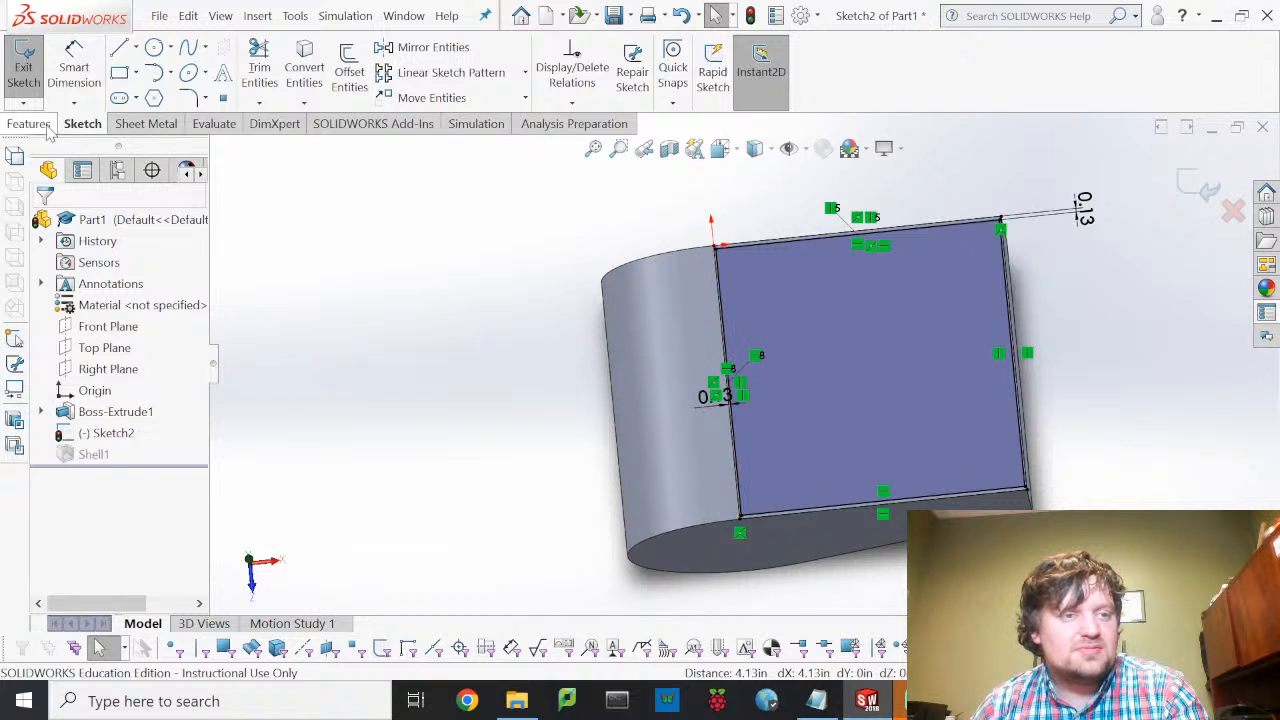
click(20, 60)
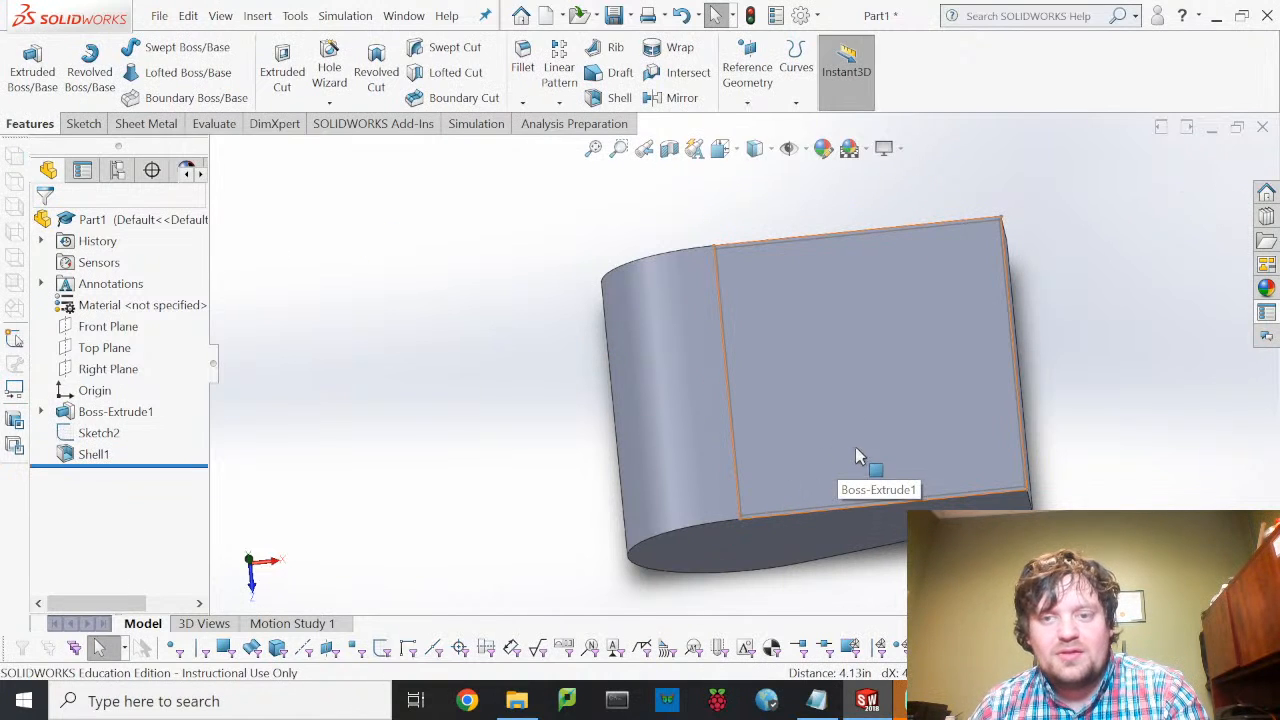
mouse_move(857, 463)
middle_down()
mouse_move(871, 423)
mouse_move(930, 383)
mouse_move(929, 357)
mouse_move(868, 404)
middle_up()
click(120, 434)
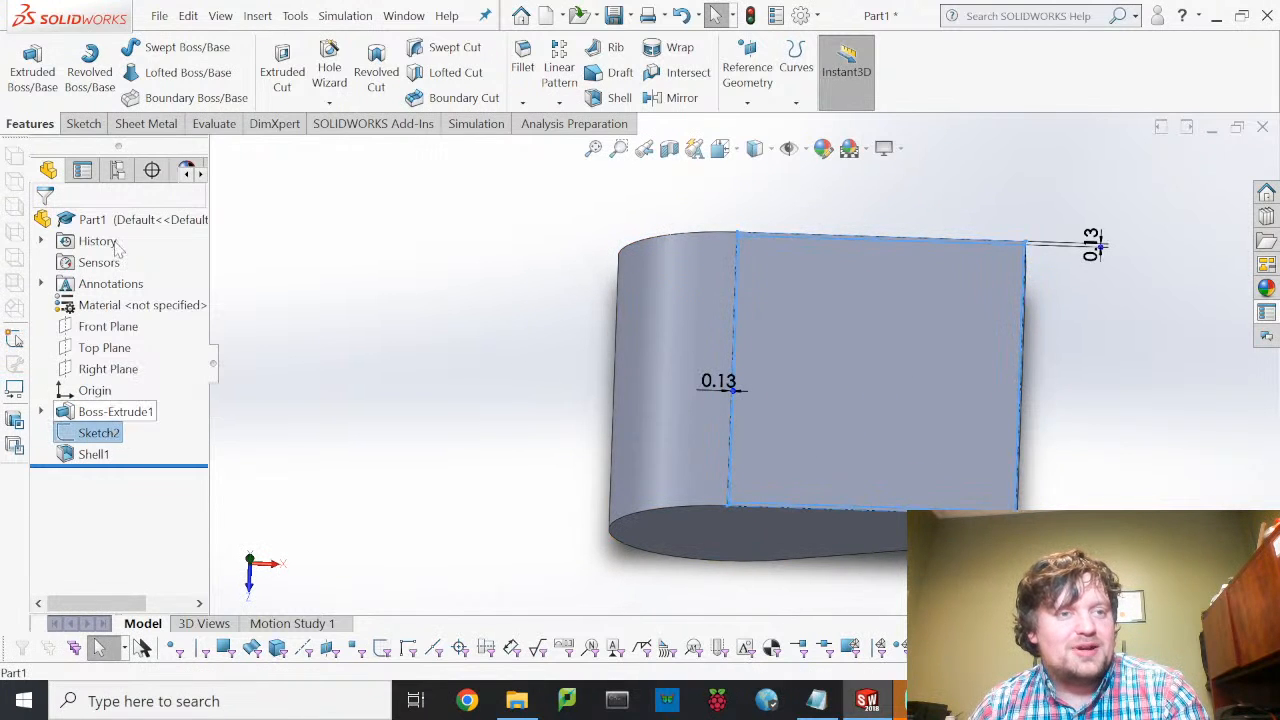
click(270, 88)
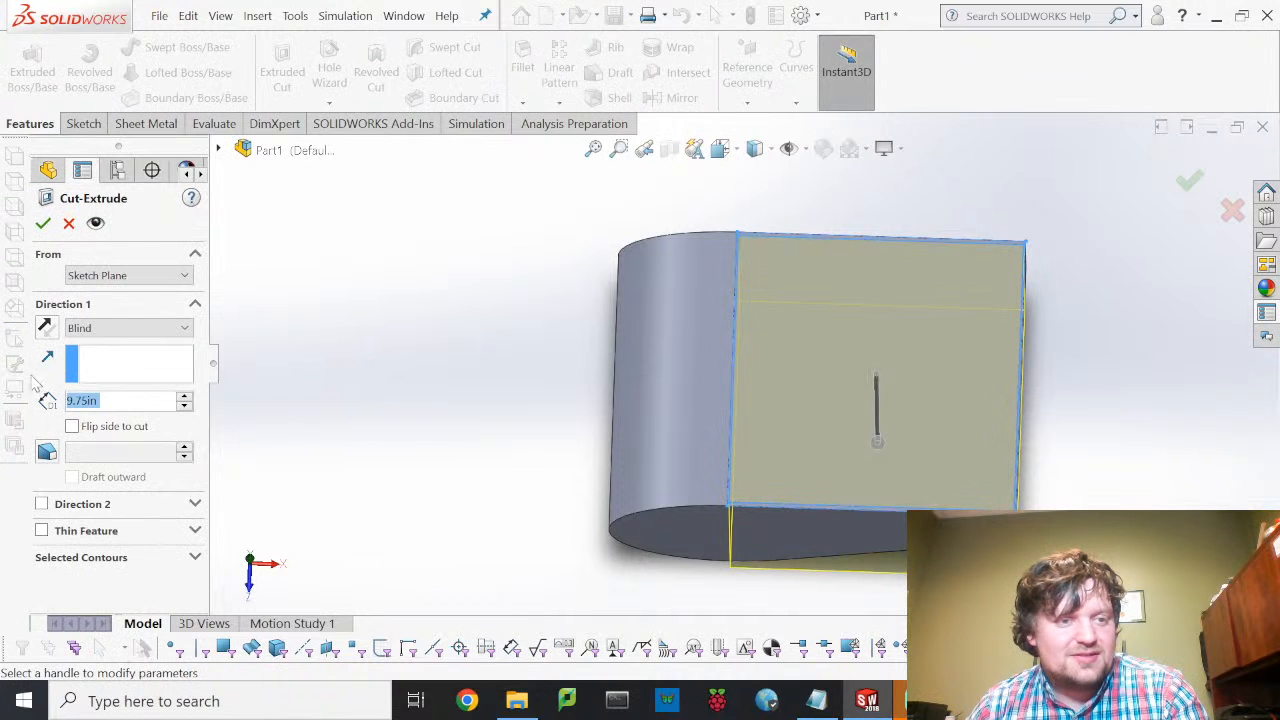
click(126, 330)
click(115, 387)
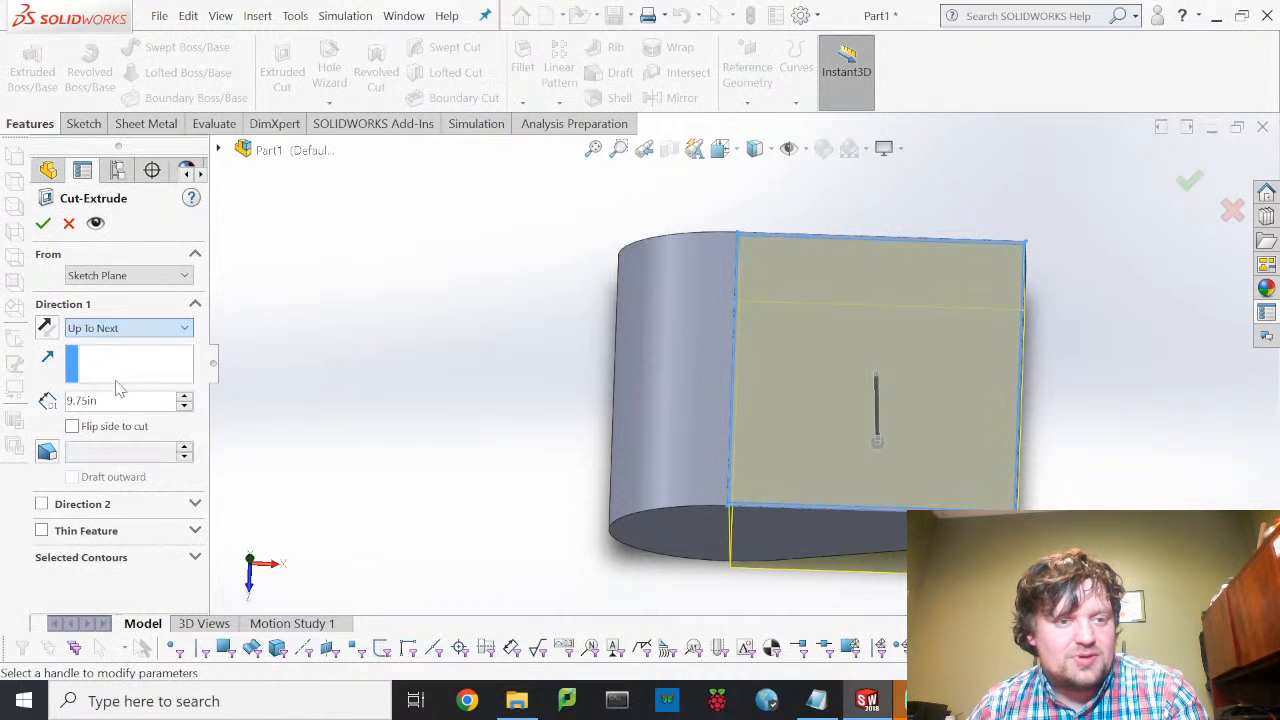
click(128, 330)
click(115, 375)
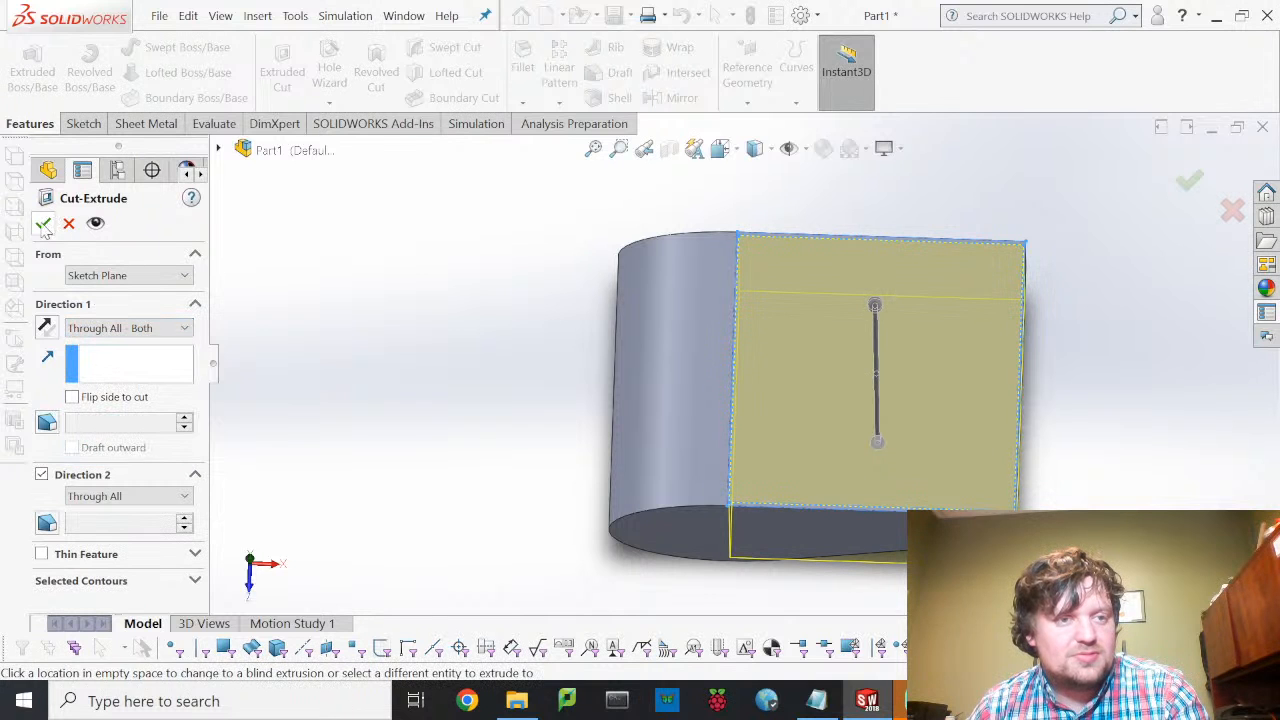
key(Return)
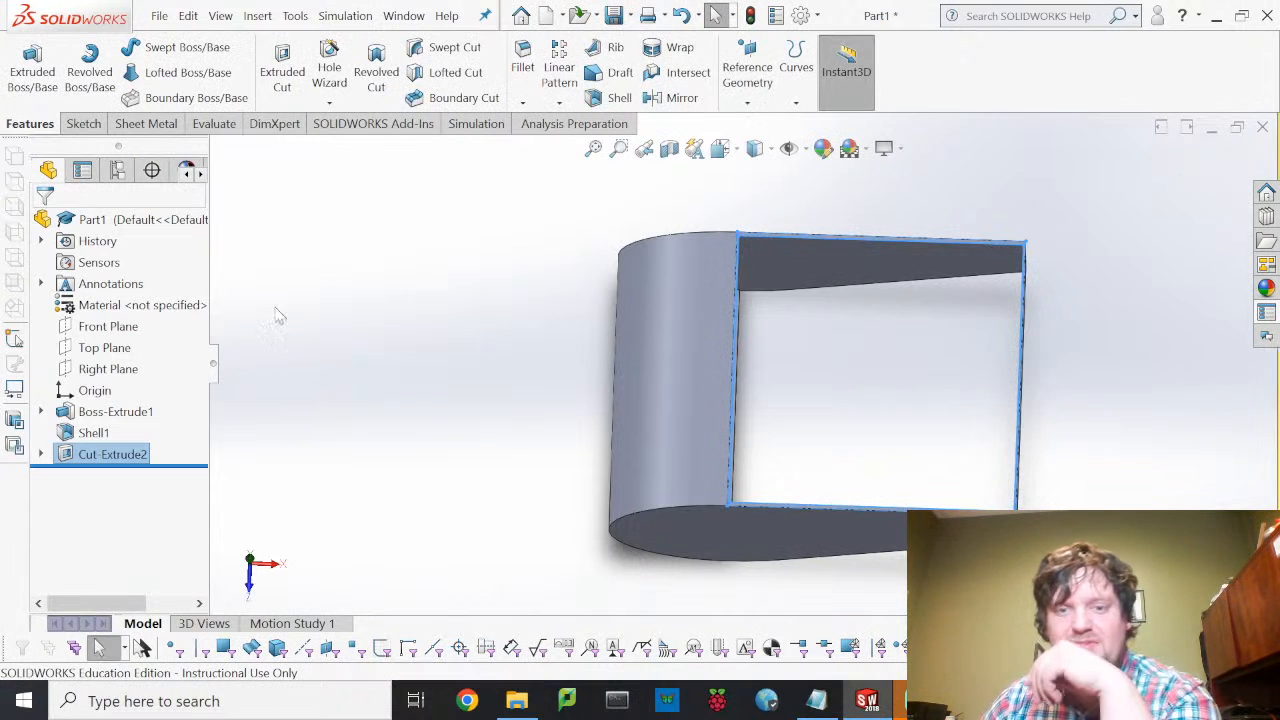
- Examine the cut opening, the interior walls and the open underside of the shelled body from several angles
middle_drag(1110, 400, 1129, 237)
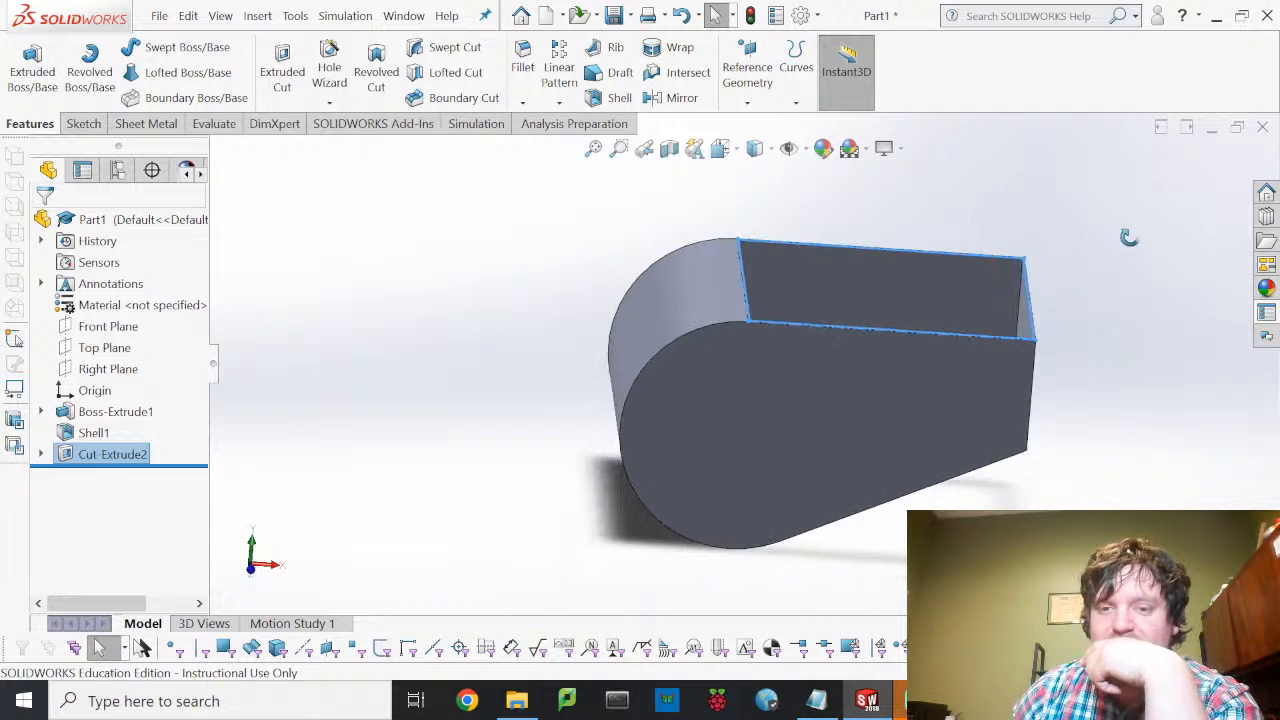
middle_drag(1043, 451, 1082, 450)
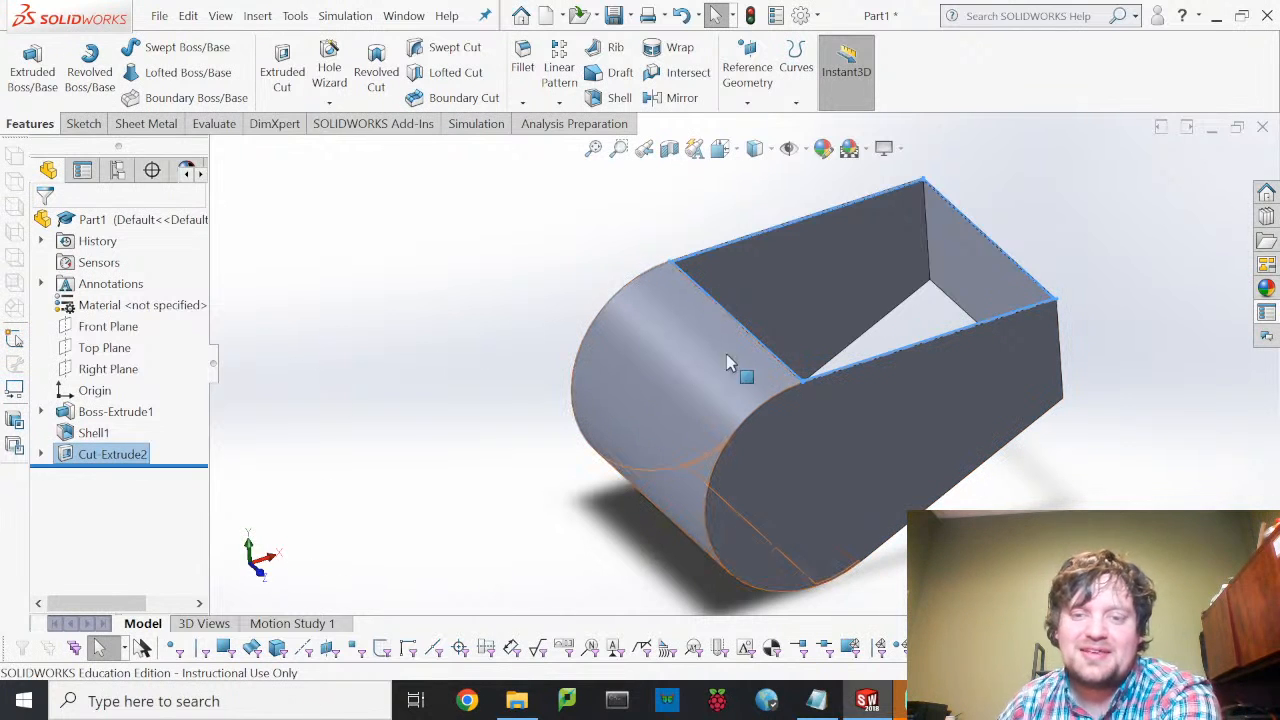
middle_drag(937, 357, 895, 436)
middle_drag(886, 486, 849, 360)
middle_drag(440, 437, 900, 405)
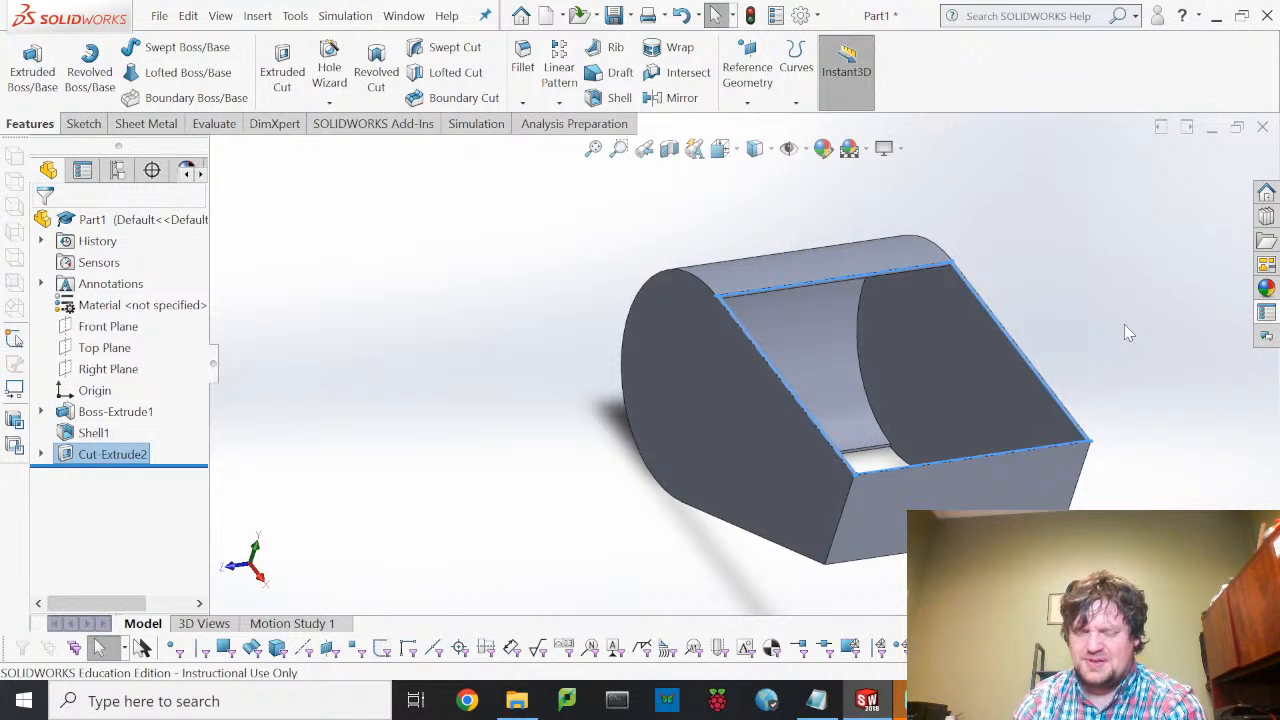
click(876, 484)
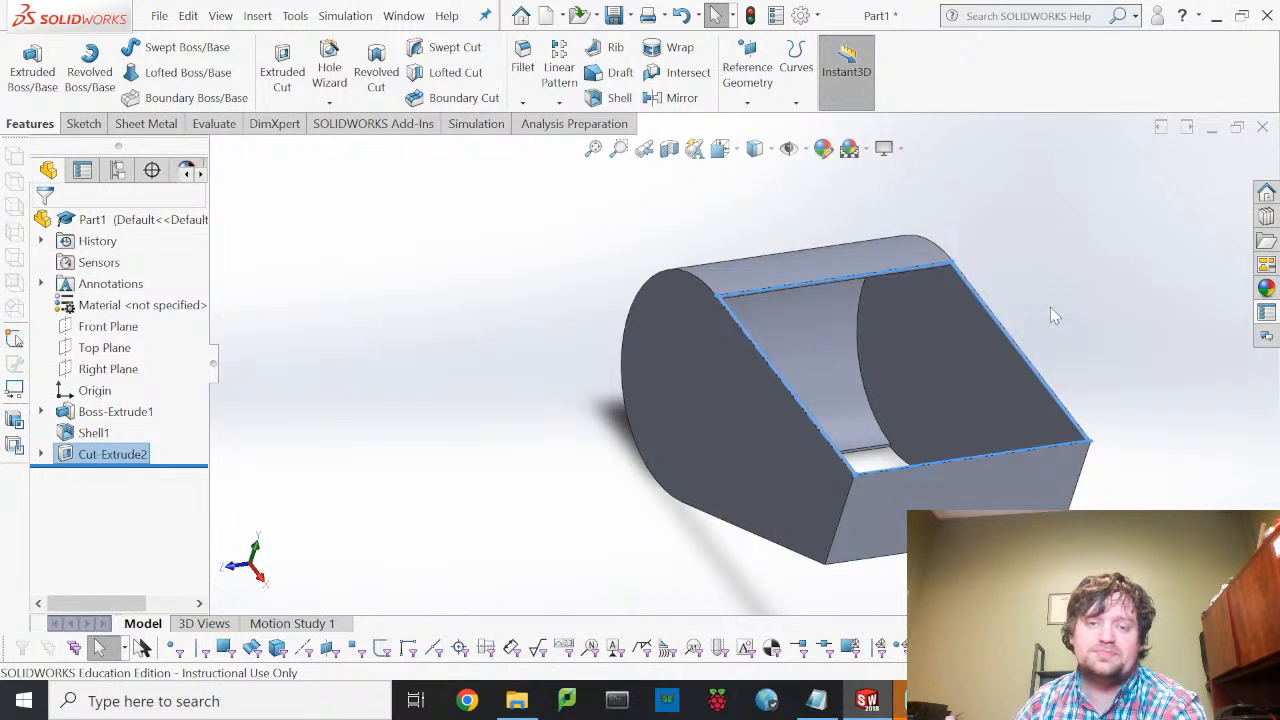
middle_drag(712, 328, 971, 300)
middle_drag(613, 396, 608, 437)
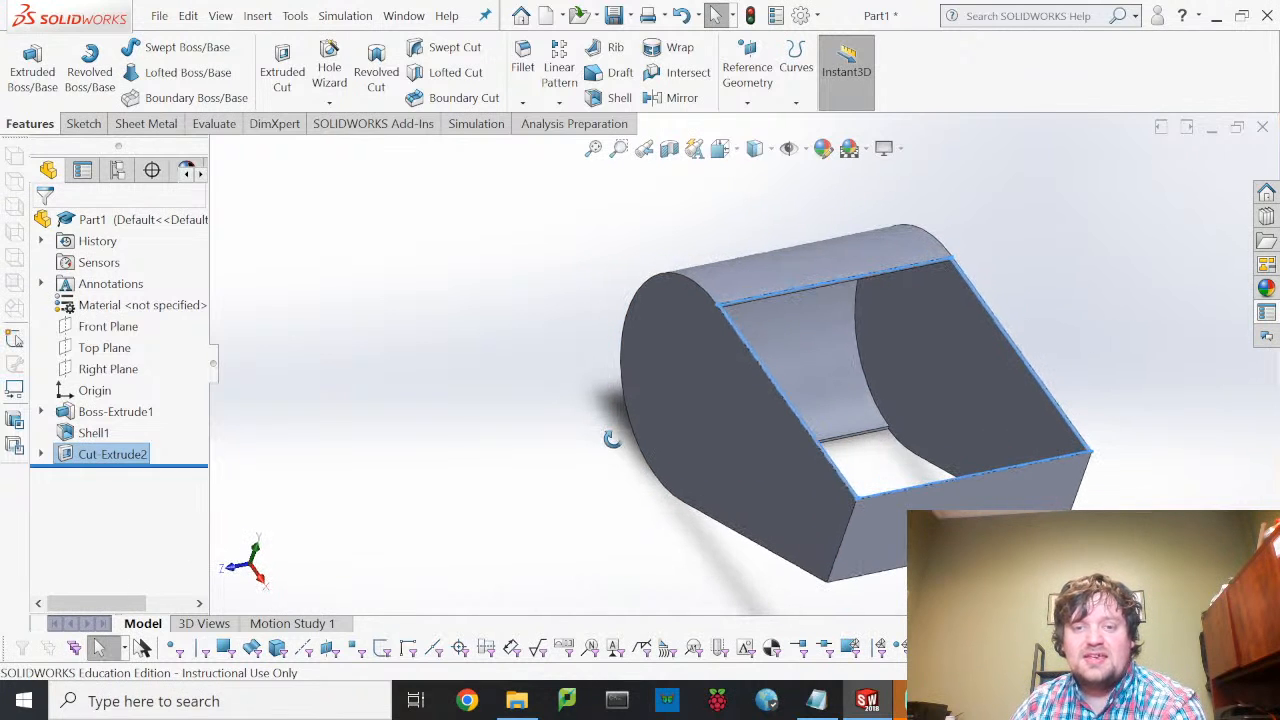
- Save the part as Frame in the VC1-4-1-2022 folder, keeping the Part file type
click(158, 17)
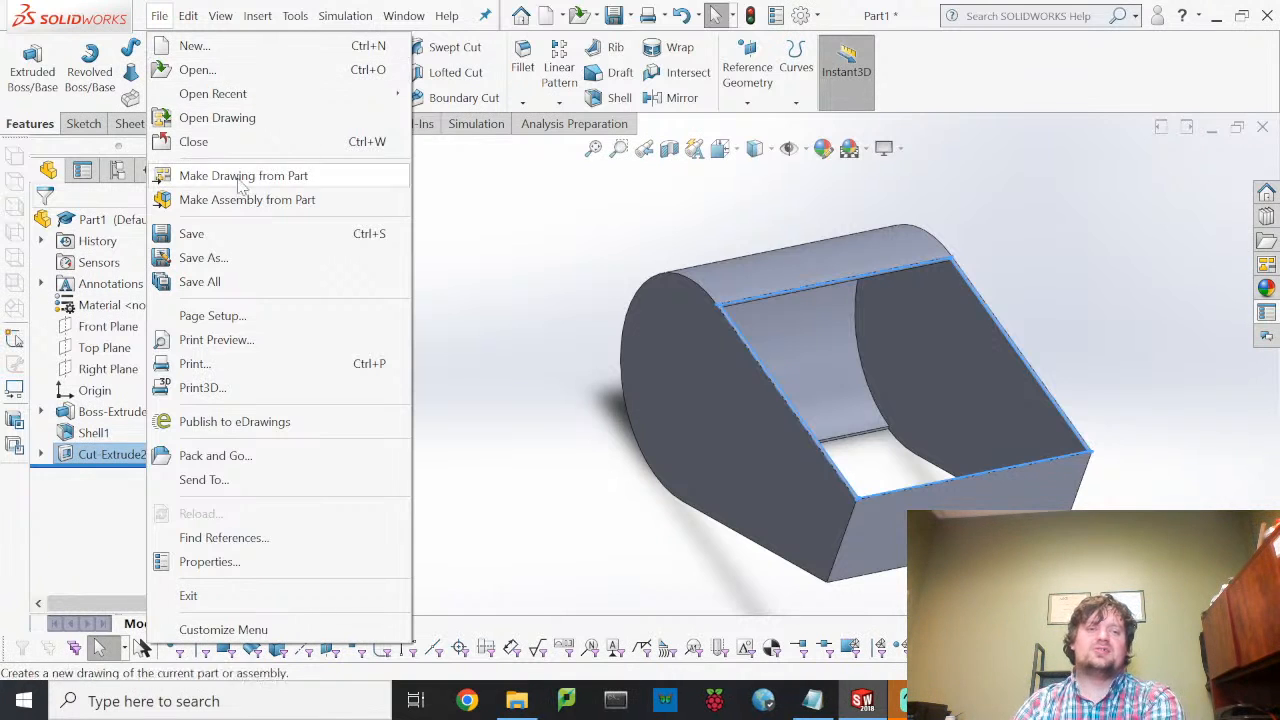
click(217, 237)
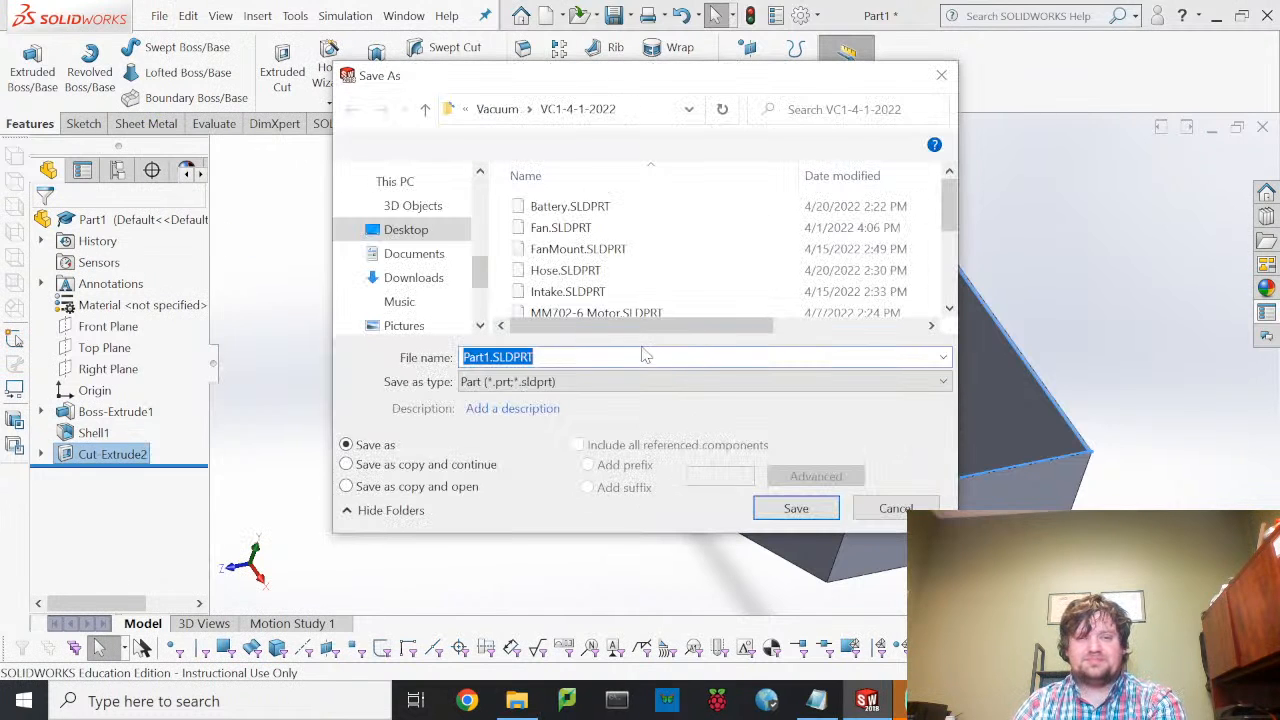
text(Frame)
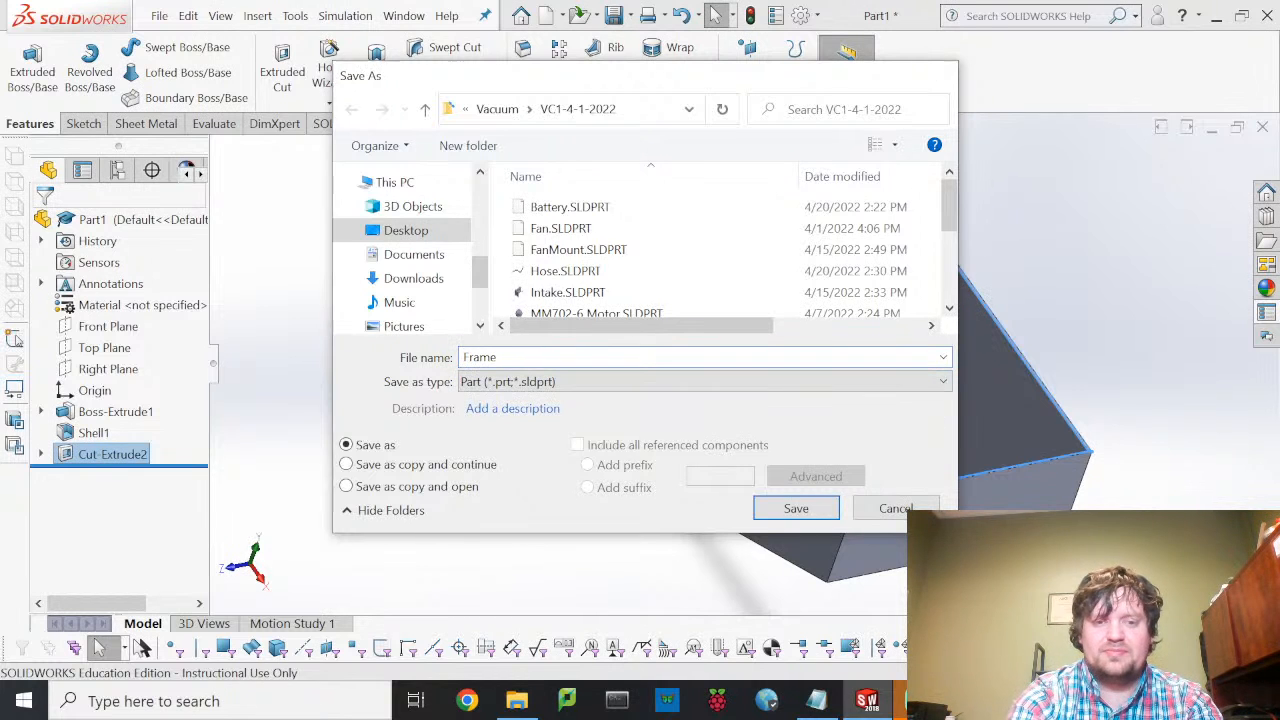
key(Return)
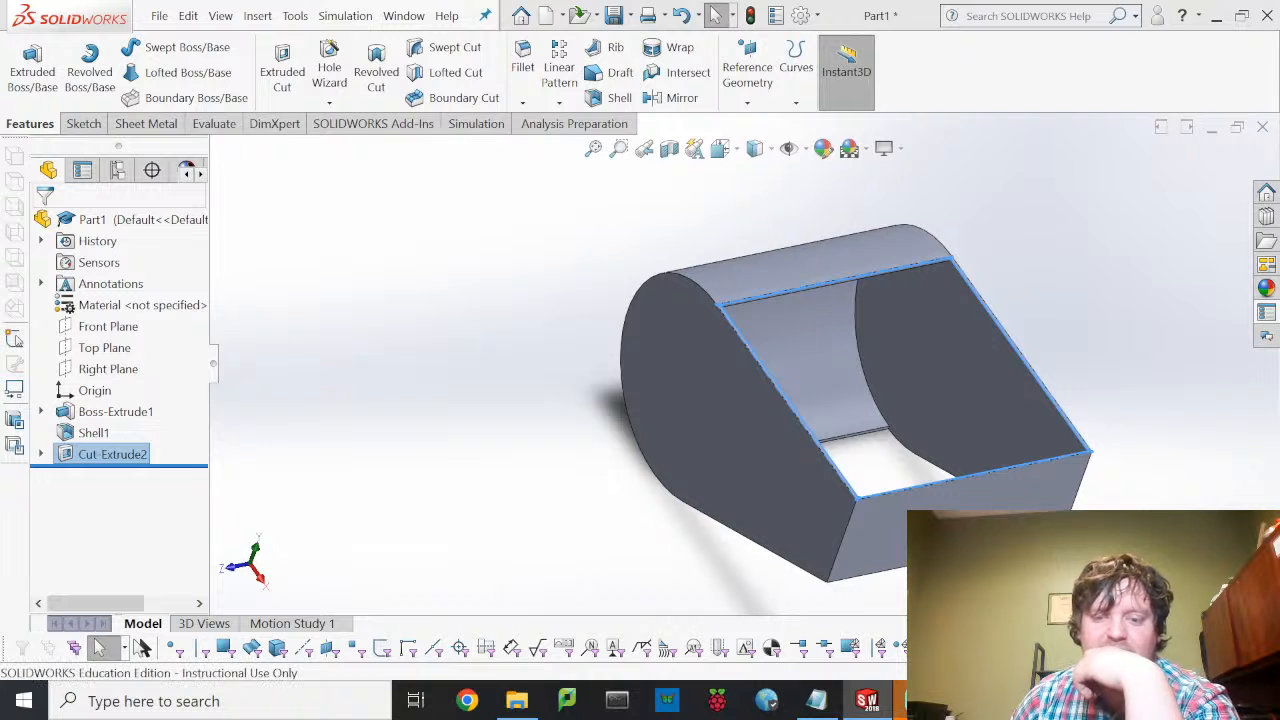
mouse_move(917, 701)
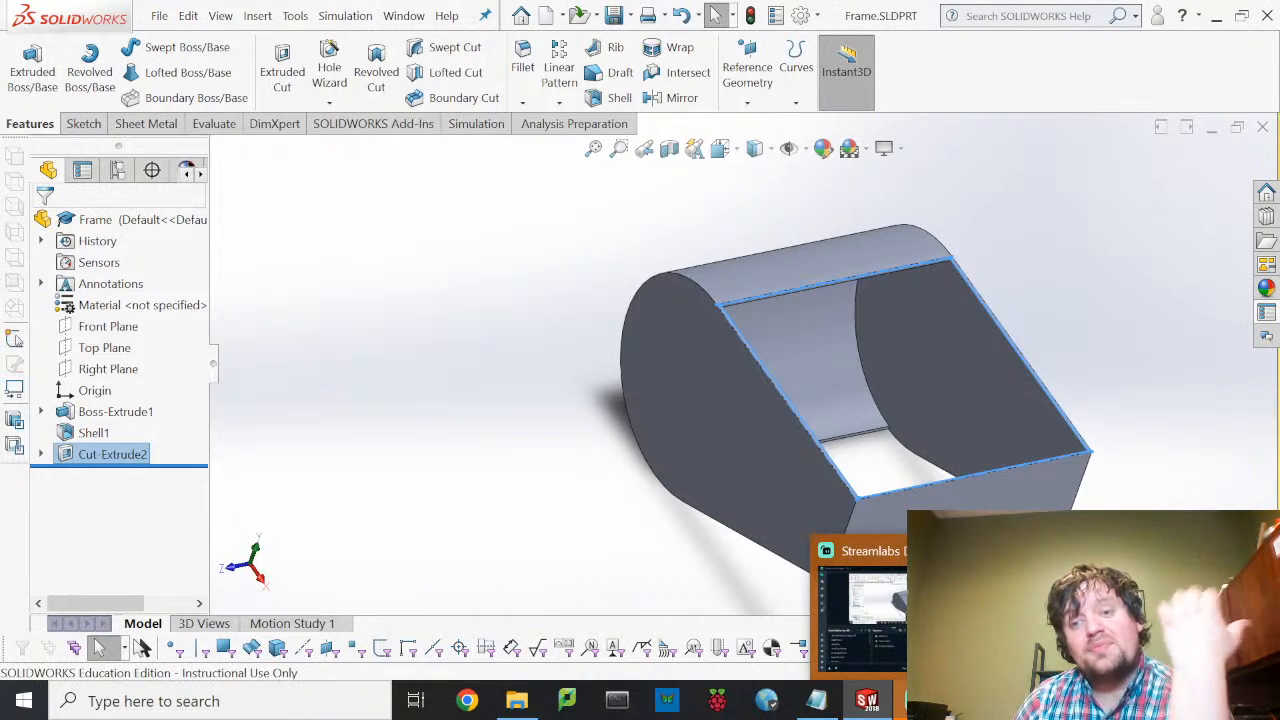